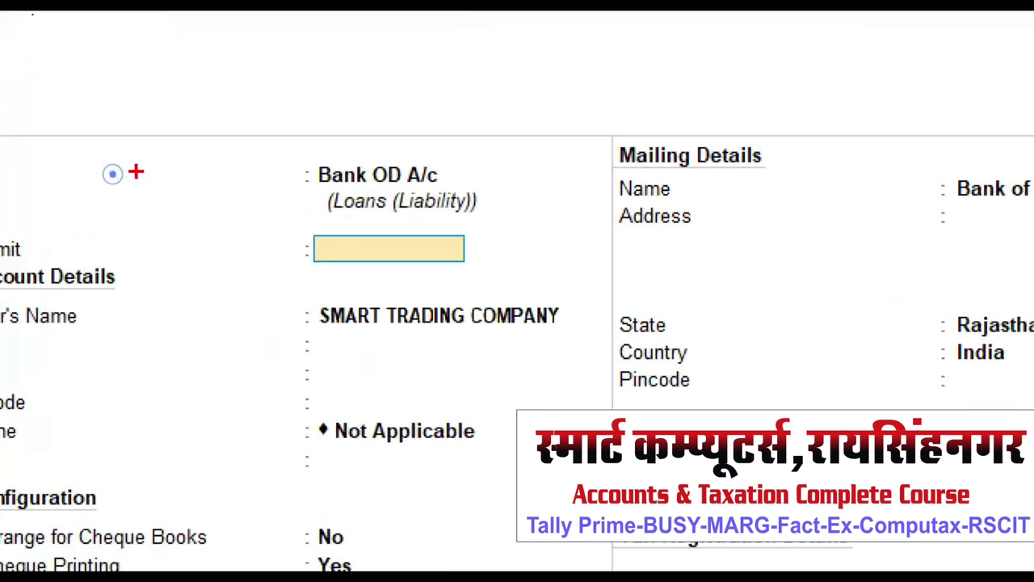
# Switch to the BANK EXCEL.xls workbook in Excel and widen column A so the account name and address labels fit.
pyautogui.moveTo(203, 179); pyautogui.dragTo(298, 198)
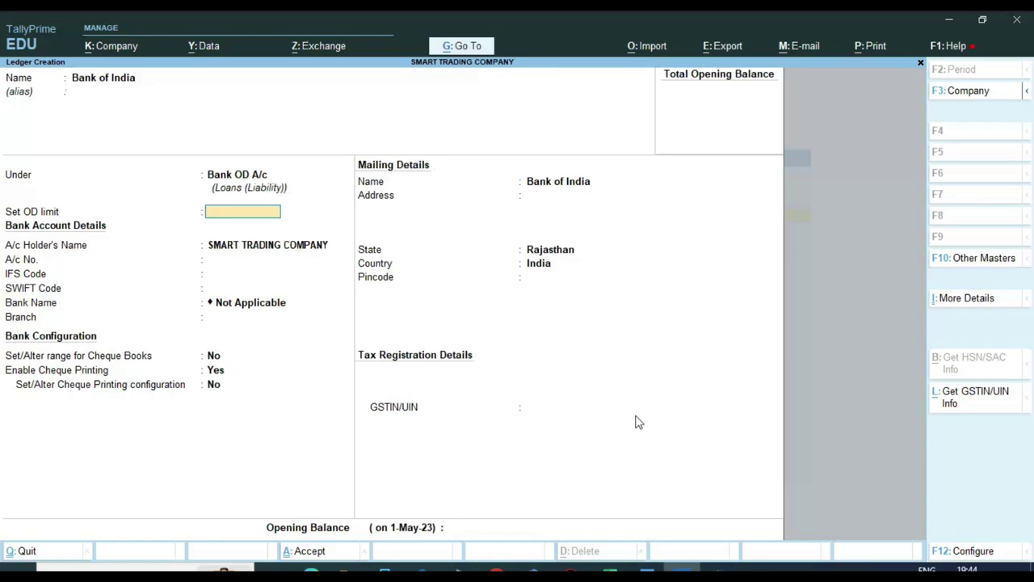
pyautogui.click(610, 572)
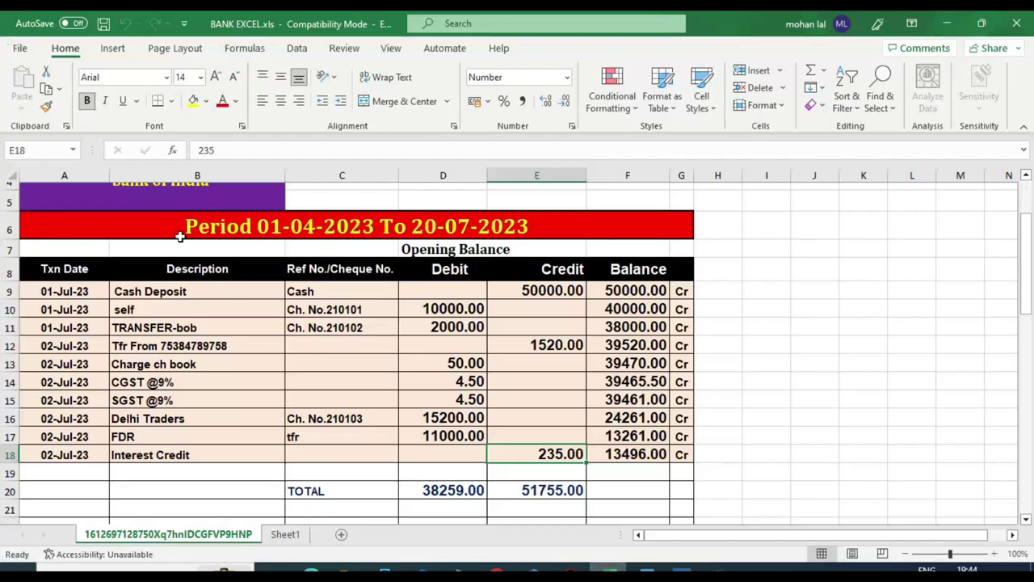
pyautogui.scroll(2, 181, 237)
pyautogui.click(104, 250)
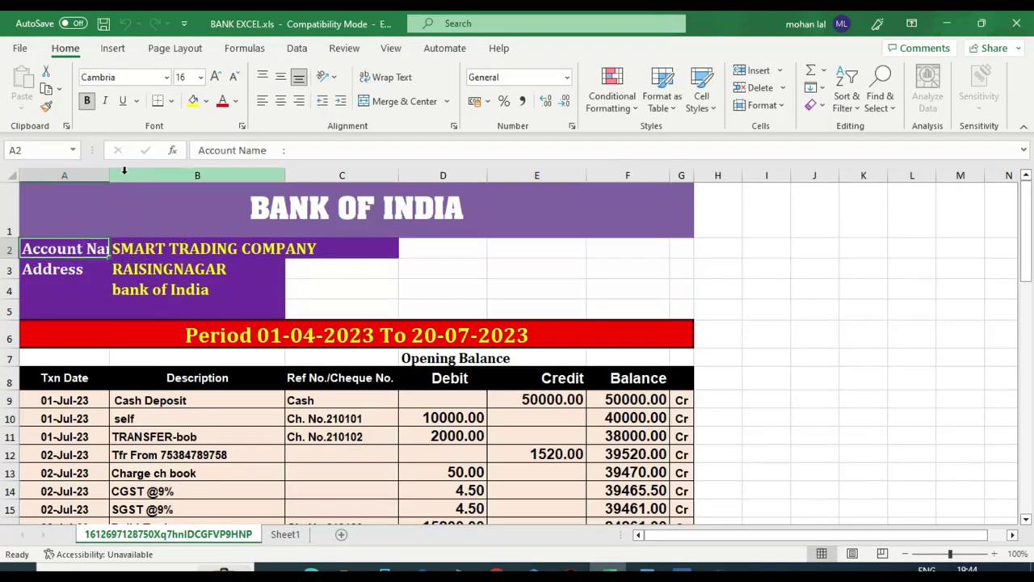
pyautogui.moveTo(109, 175); pyautogui.dragTo(166, 185)
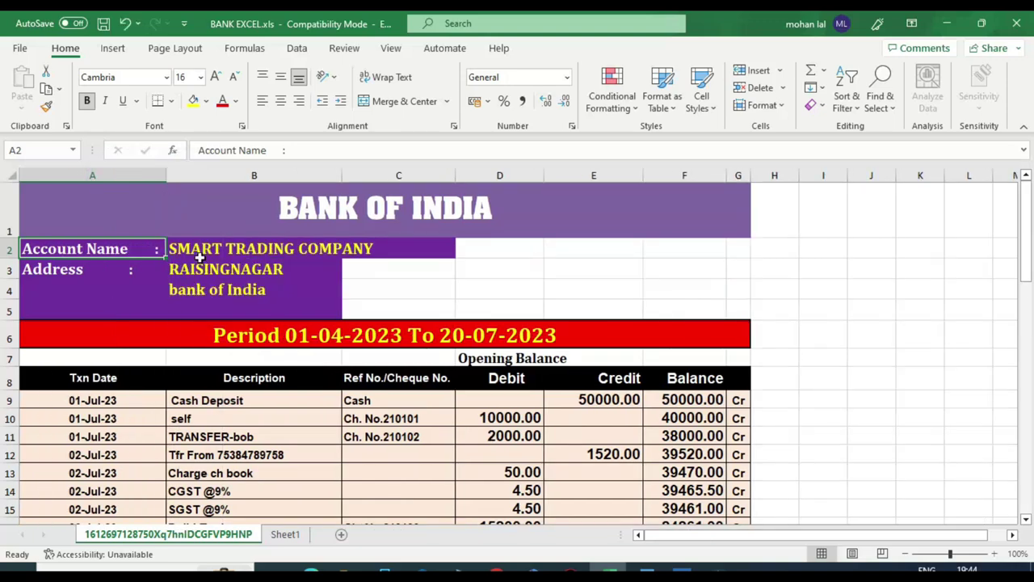
# Examine the statement's account name, the Cr marker beside the first balance, and the credit amount of the cash deposit row.
pyautogui.click(198, 252)
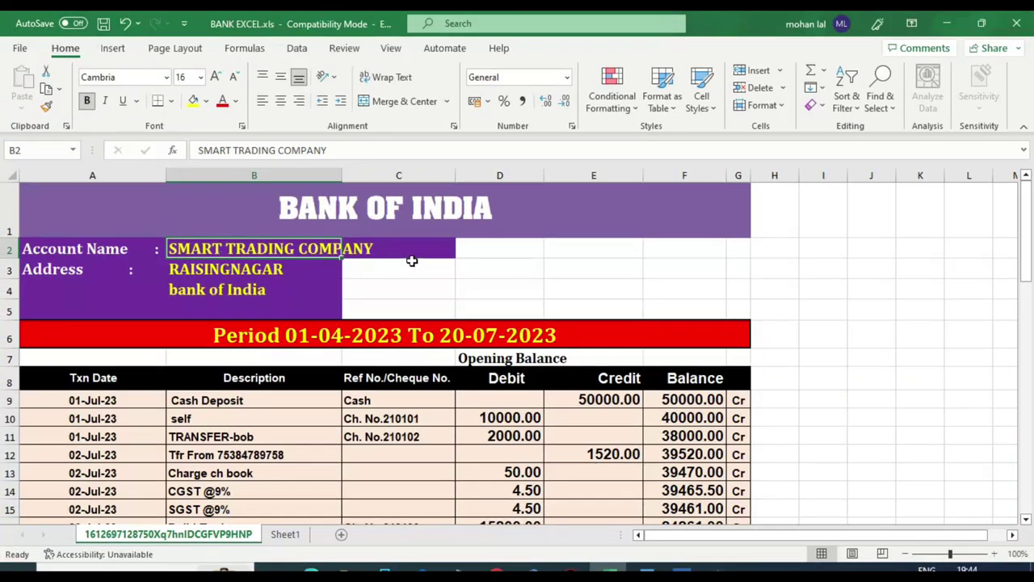
pyautogui.click(609, 248)
pyautogui.click(239, 248)
pyautogui.scroll(-1, 420, 323)
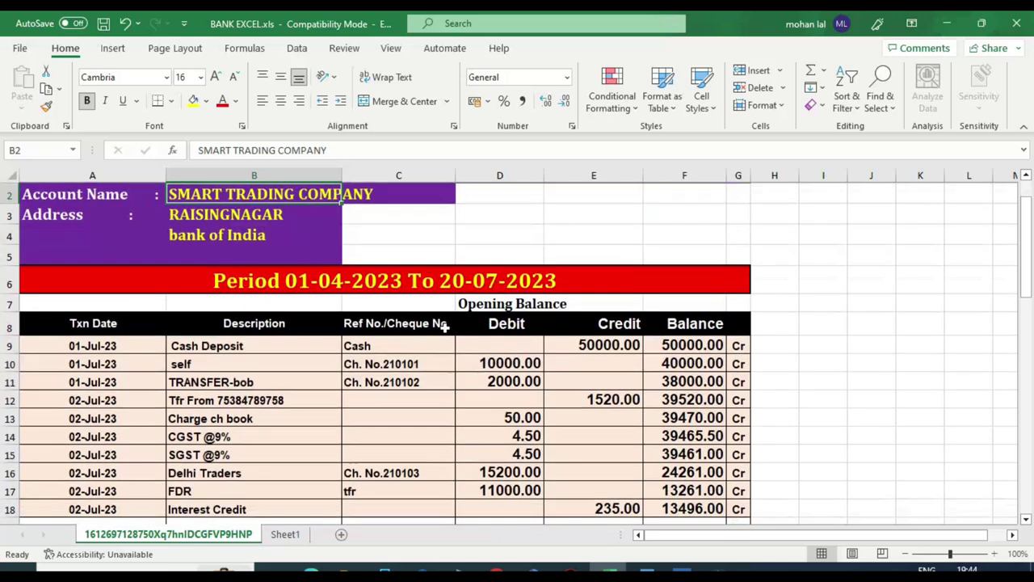
pyautogui.scroll(1, 284, 291)
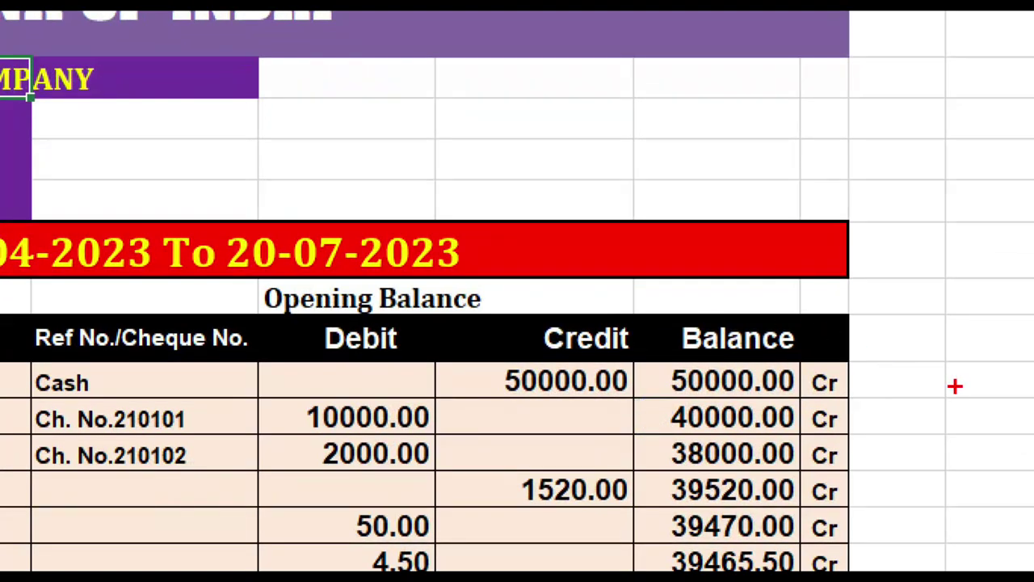
pyautogui.moveTo(801, 361); pyautogui.dragTo(849, 400)
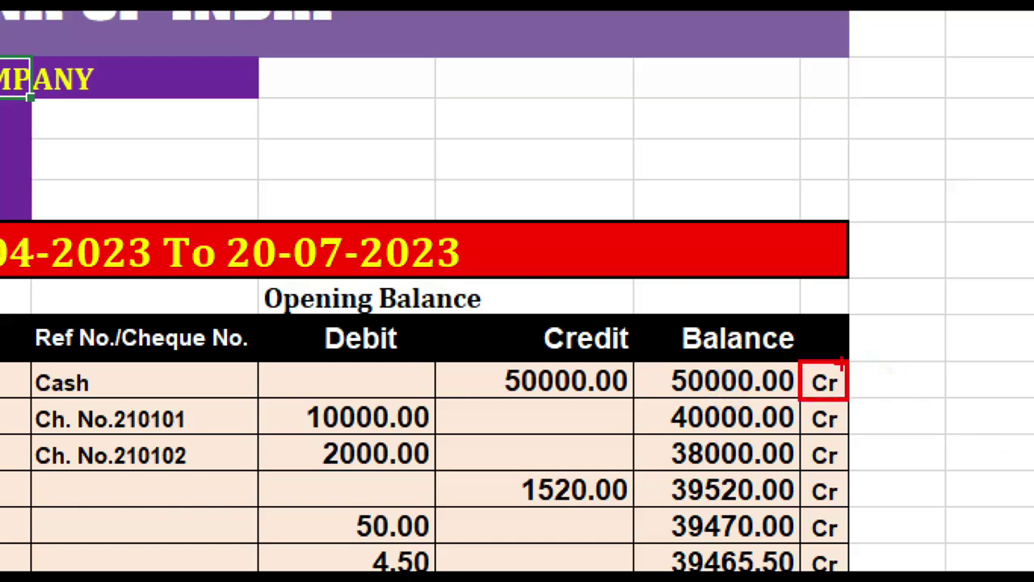
pyautogui.moveTo(851, 380)
pyautogui.mouseDown()
pyautogui.moveTo(931, 372)
pyautogui.moveTo(928, 405)
pyautogui.mouseUp()
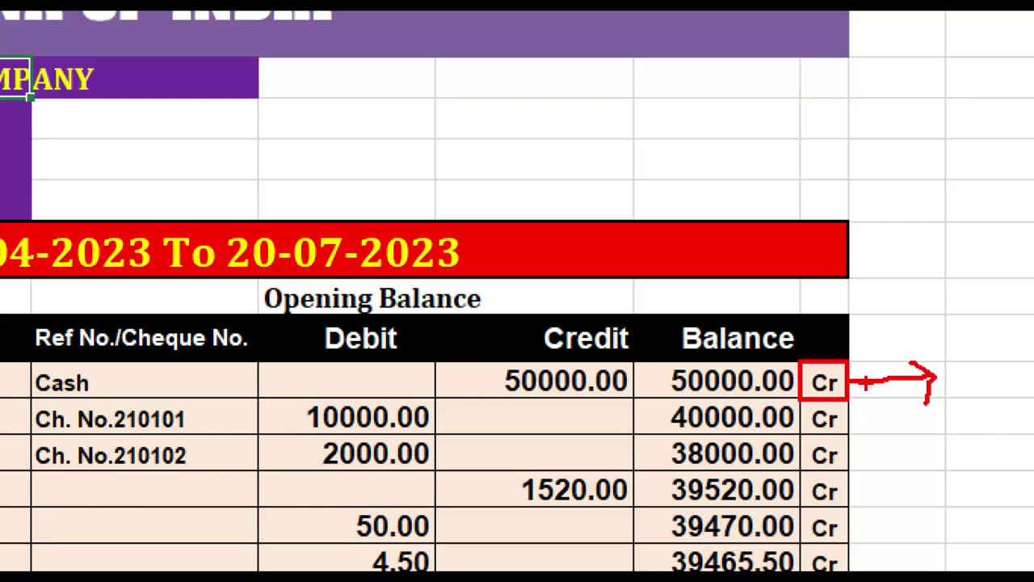
pyautogui.press('Escape')
pyautogui.scroll(-1, 485, 307)
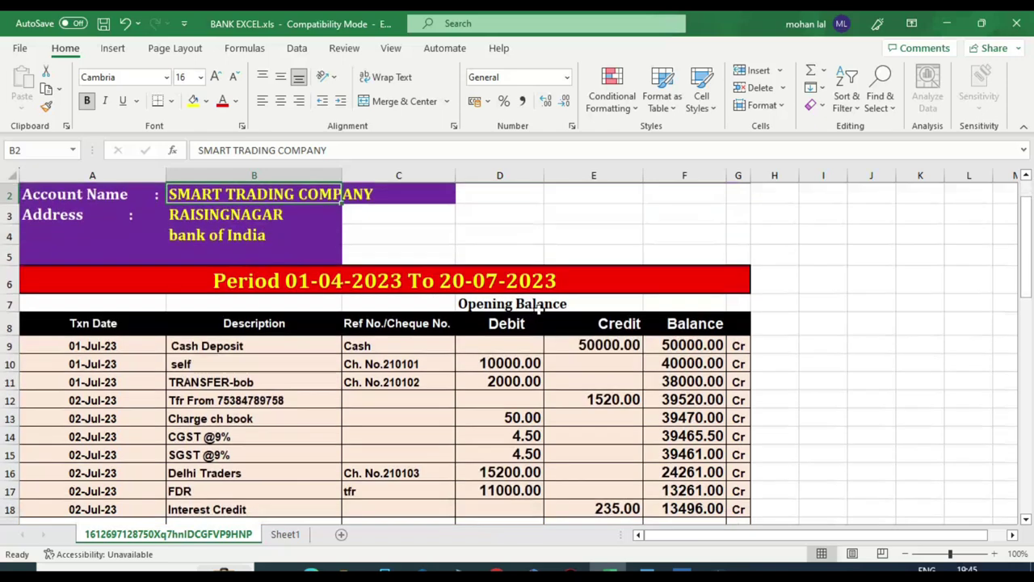
pyautogui.click(588, 345)
pyautogui.scroll(1, 331, 243)
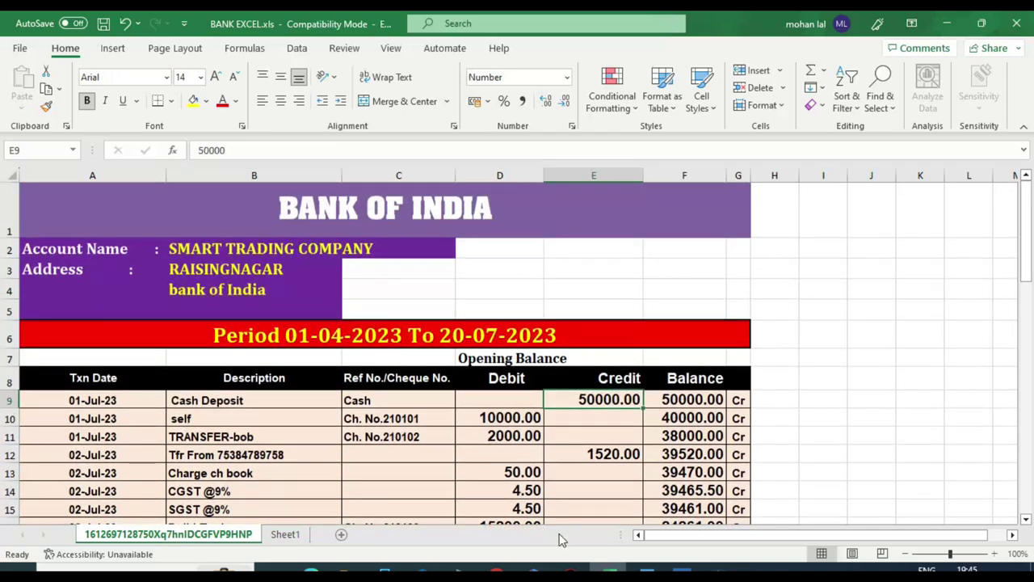
# Switch to TallyPrime, set the Bank of India ledger's group to Bank Accounts, and save the ledger with its account number left blank.
pyautogui.click(679, 573)
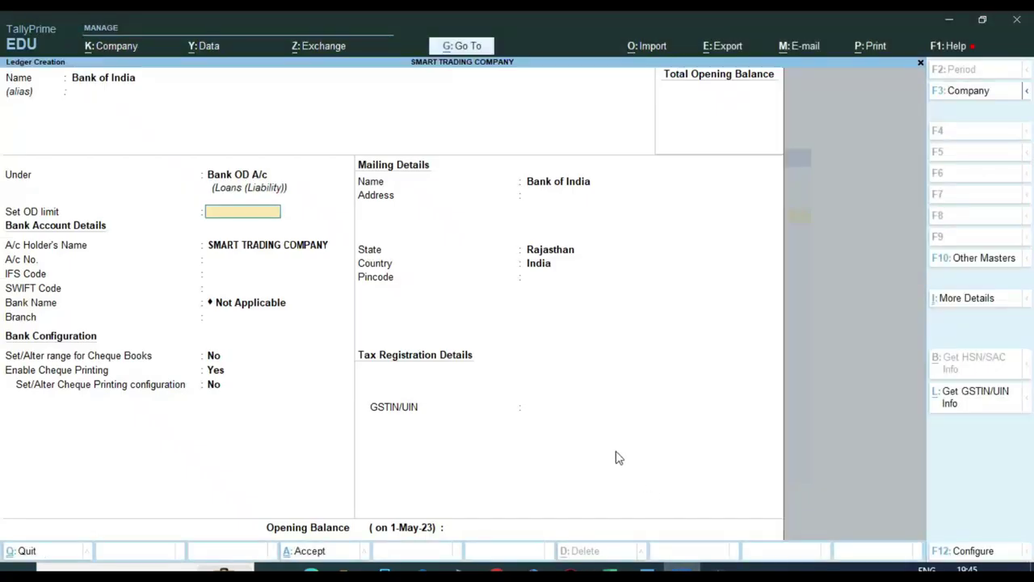
pyautogui.press('BackSpace')
pyautogui.write('Bank')
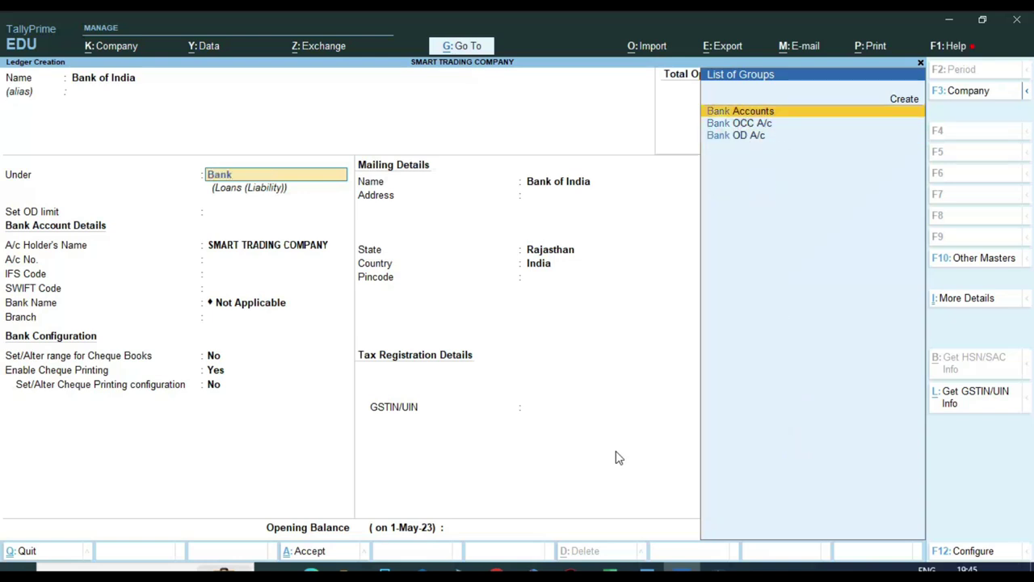
pyautogui.press('Return')
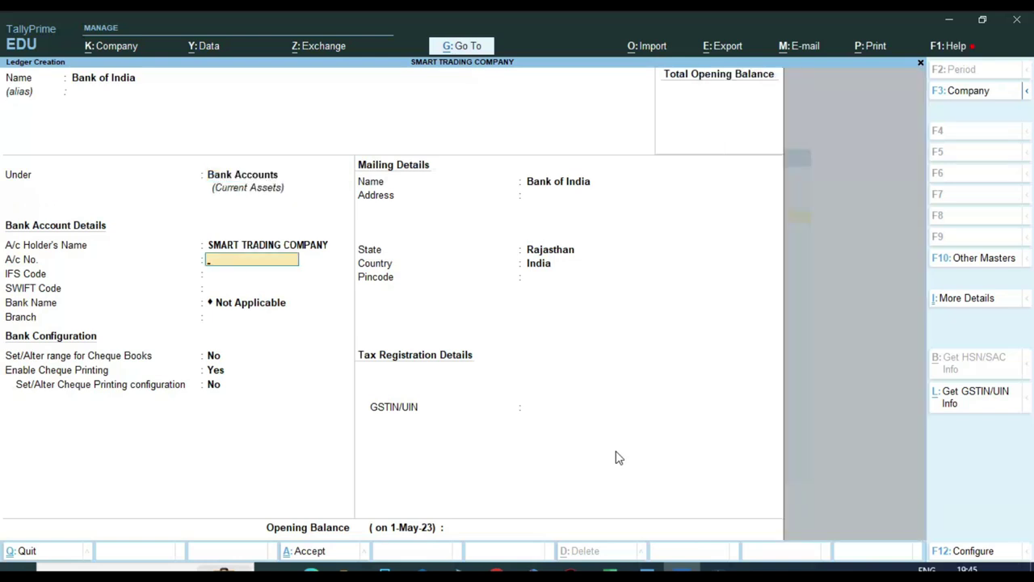
pyautogui.press('Return')
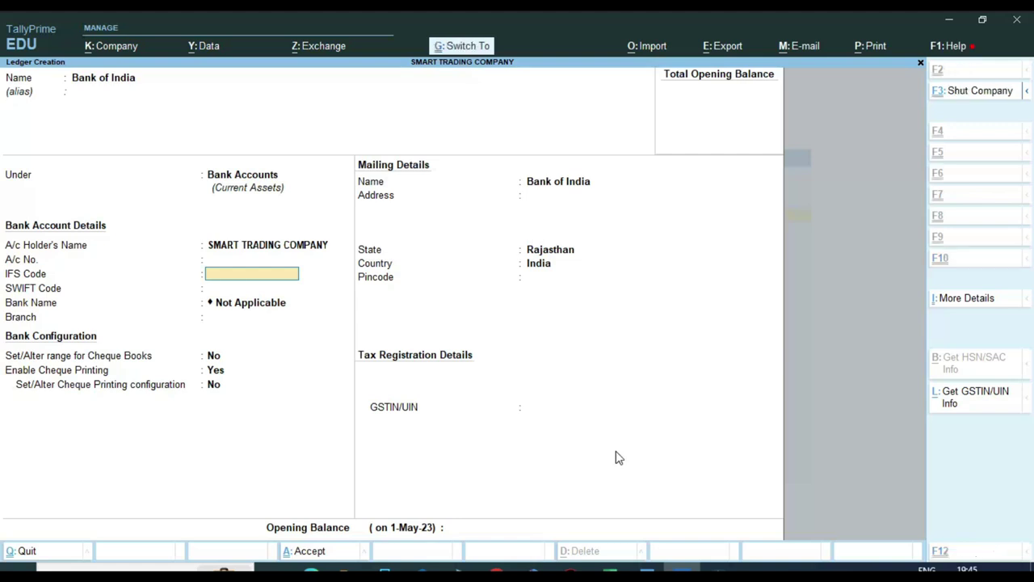
pyautogui.hotkey('ctrl', 'a')
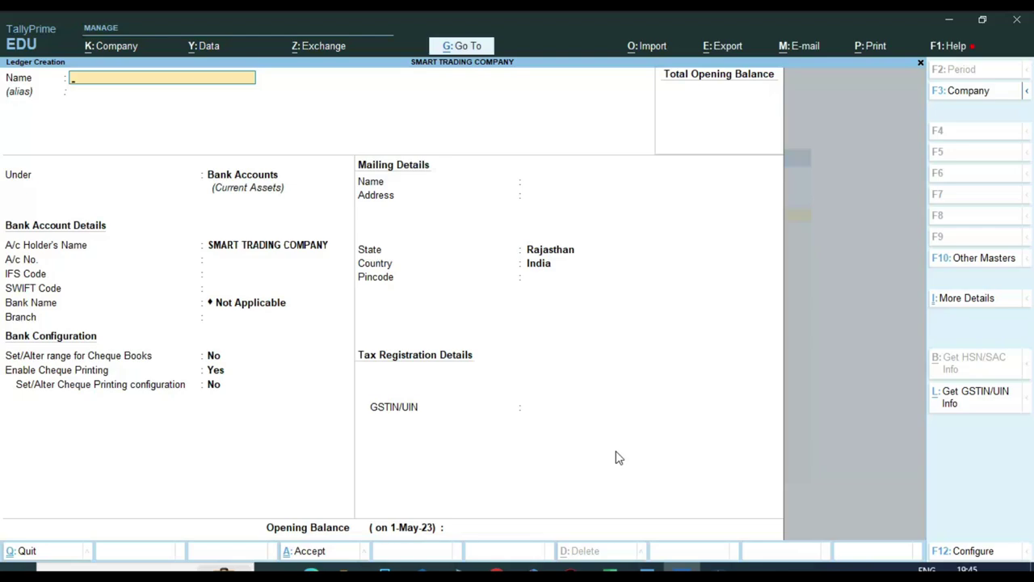
pyautogui.press('Escape')
# Switch to Excel and check the credit amount of the first cash deposit entry in the bank statement.
pyautogui.click(610, 570)
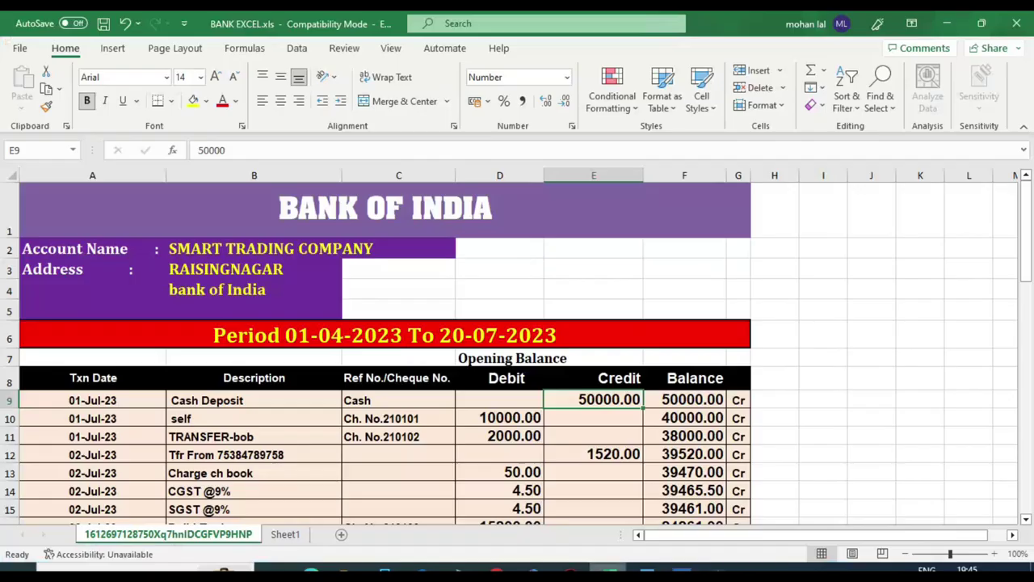
pyautogui.scroll(-2, 359, 399)
pyautogui.click(571, 292)
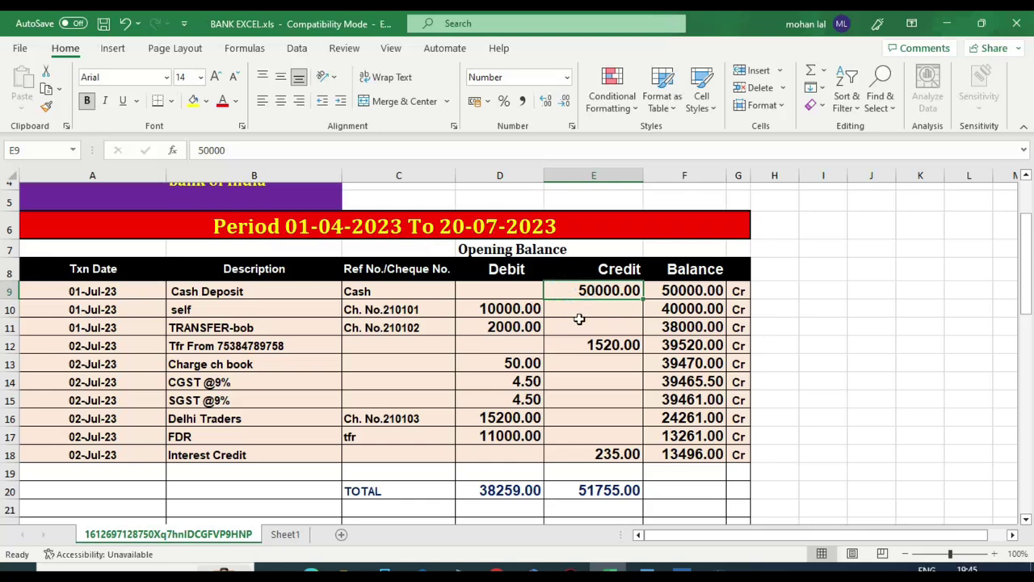
# Switch to TallyPrime, leave master creation, and open a new contra voucher.
pyautogui.click(686, 571)
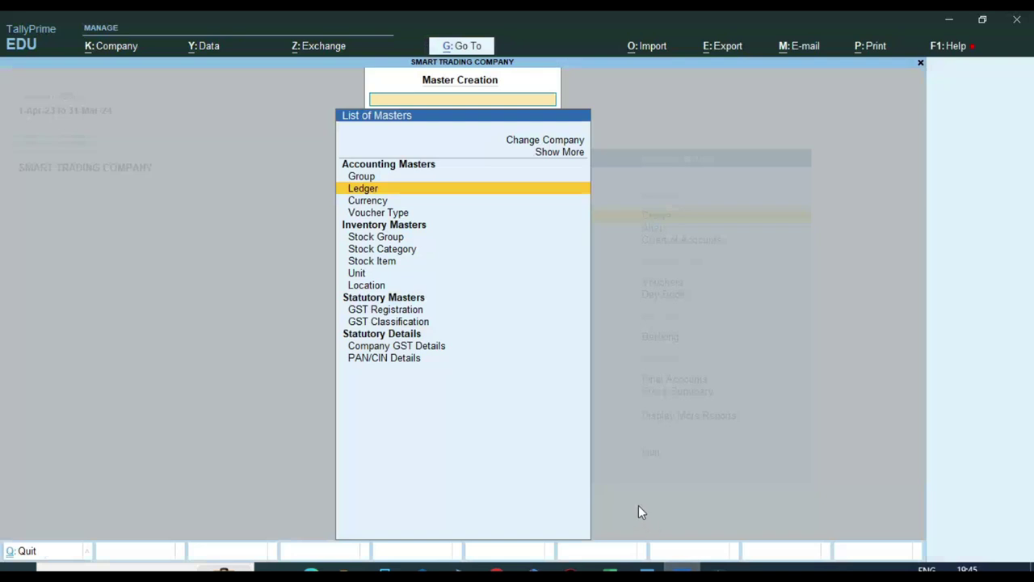
pyautogui.press('Escape')
pyautogui.press('Escape')
pyautogui.press('Escape')
pyautogui.press('Down')
pyautogui.press('Down')
pyautogui.press('Down')
pyautogui.press('Return')
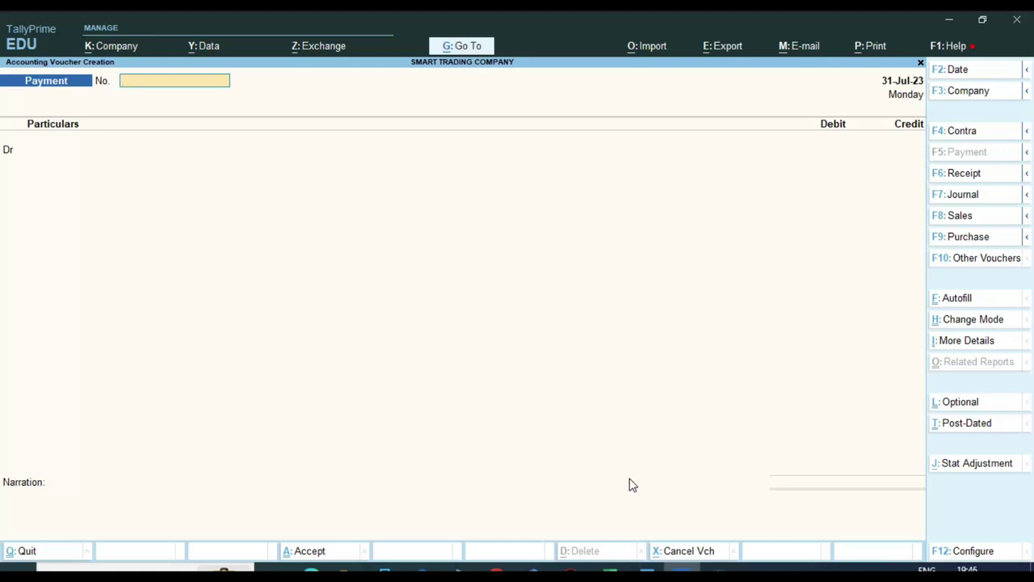
pyautogui.click(969, 139)
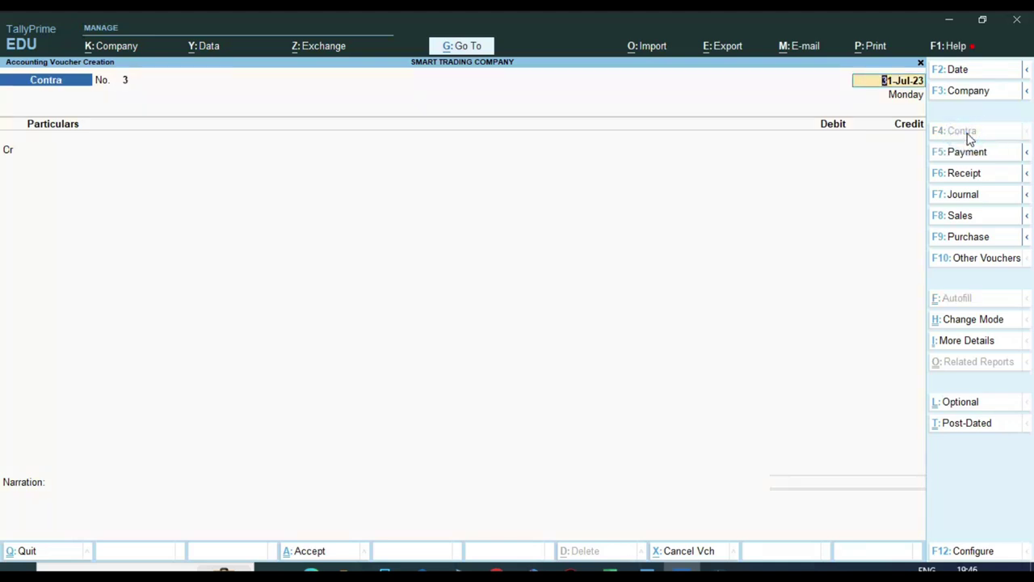
# Check the cash deposit's date in the Excel statement and set the TallyPrime contra voucher's date to 1-Jul-23.
pyautogui.hotkey('alt', 'Tab')
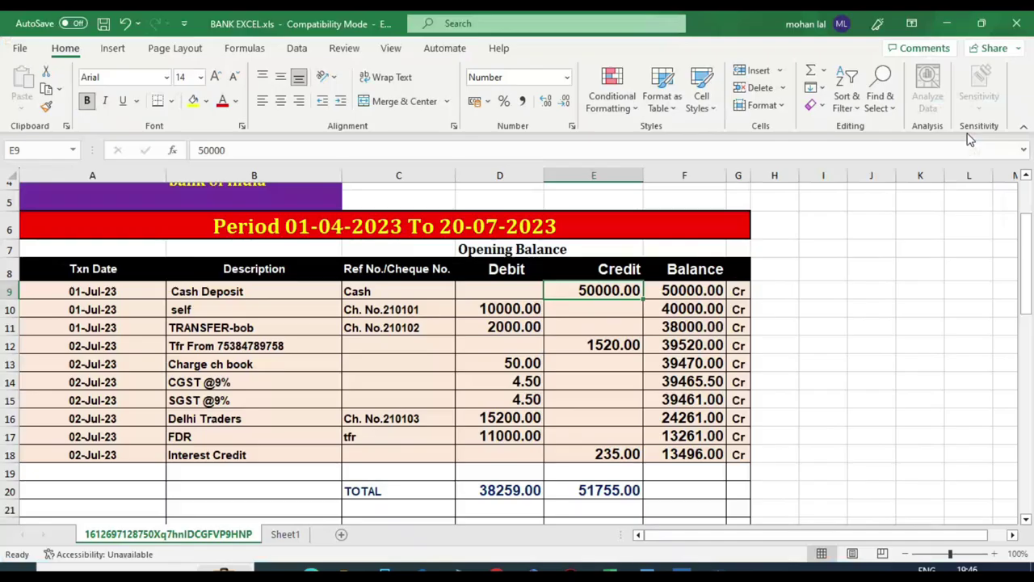
pyautogui.hotkey('alt', 'Tab')
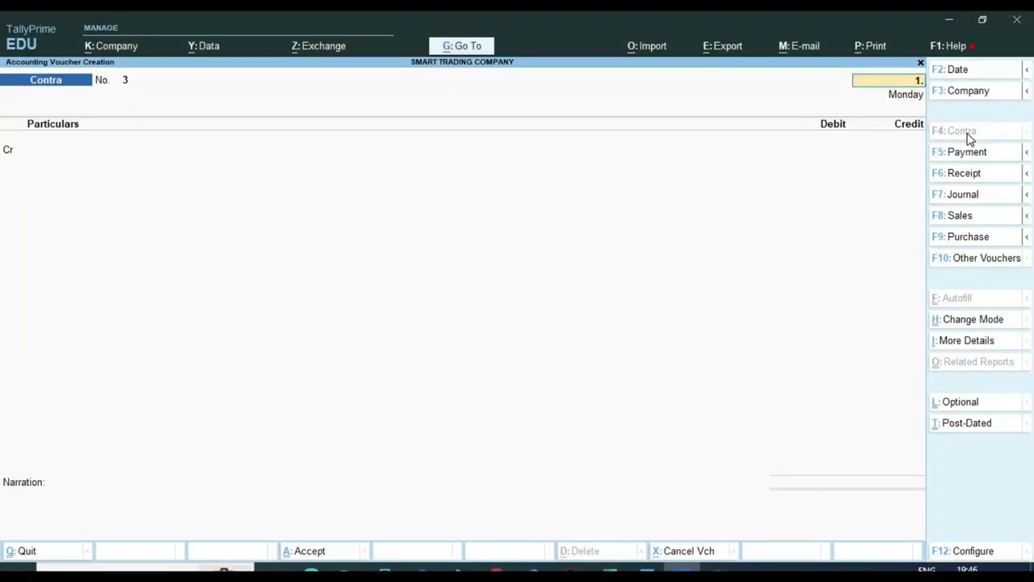
pyautogui.press('Return')
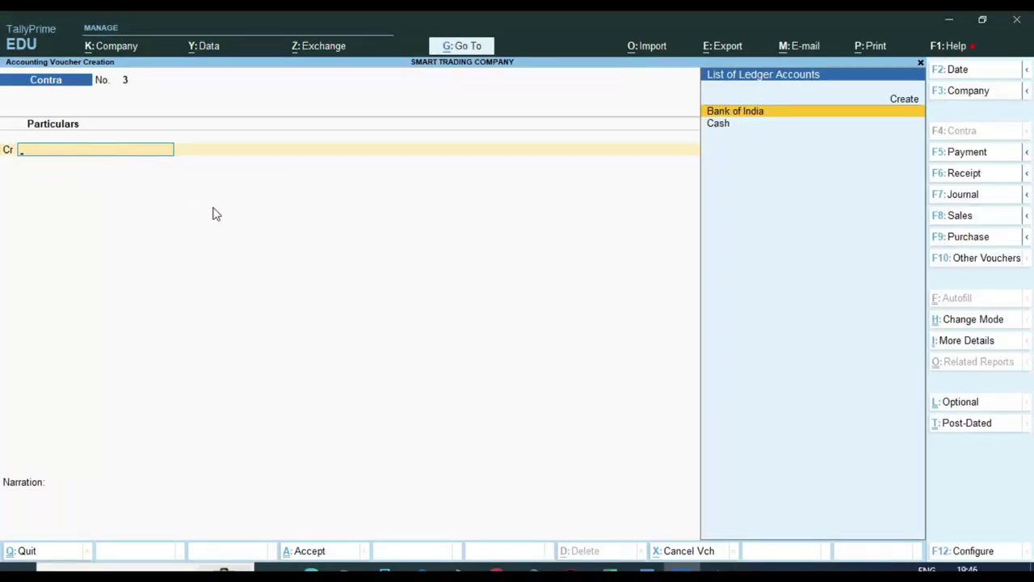
# Check the cash deposit row in Excel, and credit Cash with 50,000 in the TallyPrime contra voucher.
pyautogui.click(607, 572)
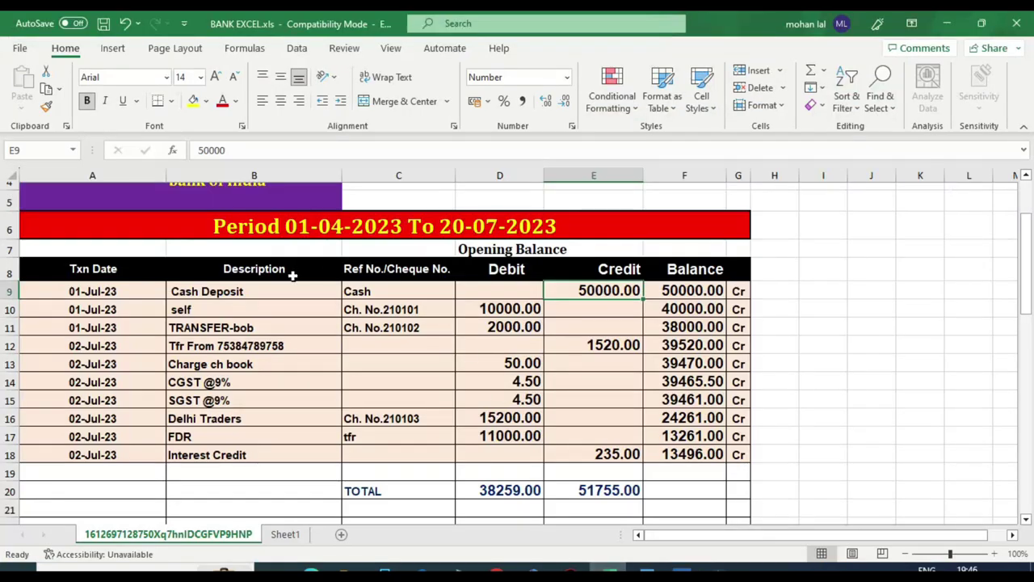
pyautogui.click(576, 293)
pyautogui.click(683, 572)
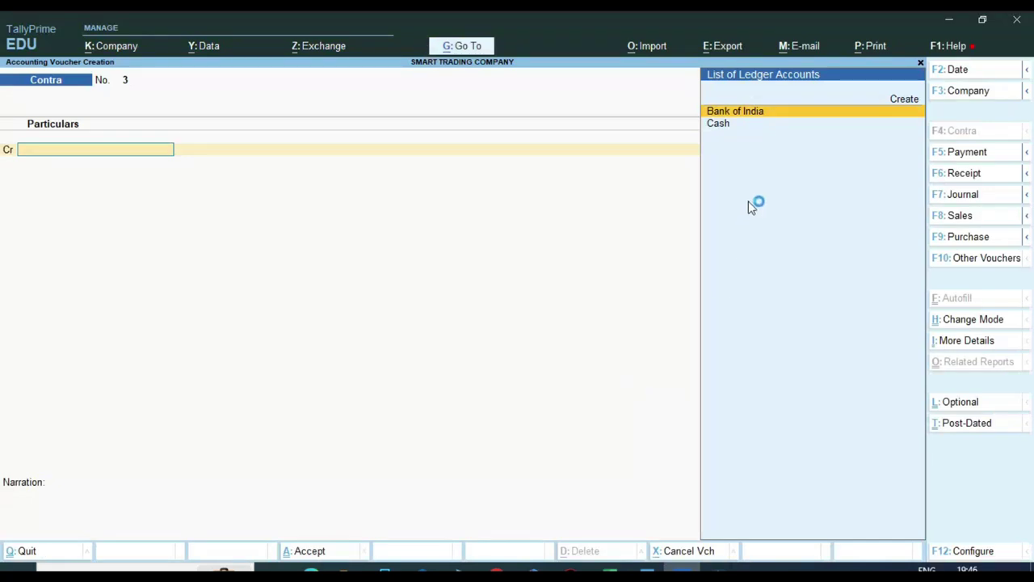
pyautogui.press('Down')
pyautogui.press('Return')
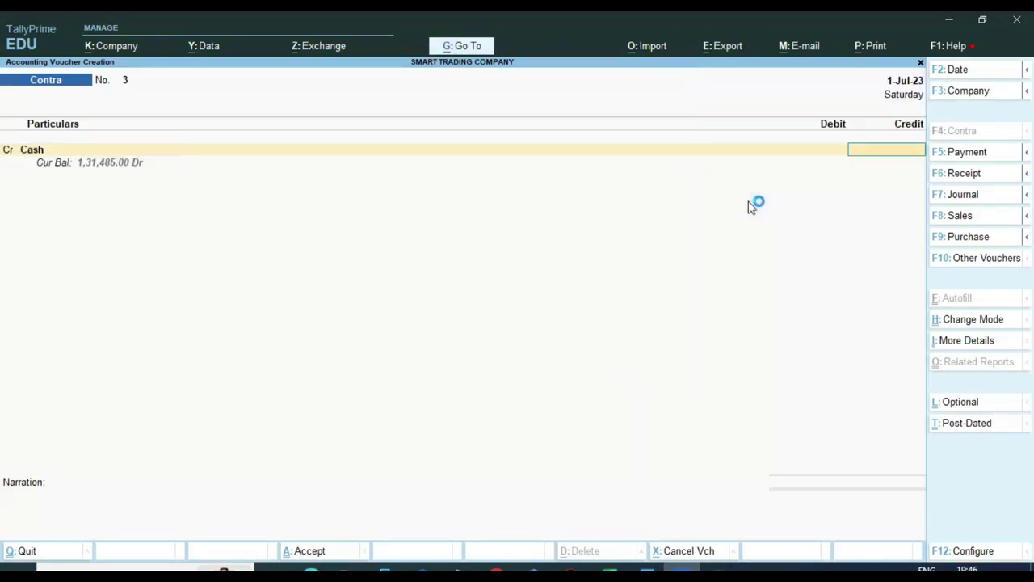
pyautogui.write('50000')
pyautogui.press('Return')
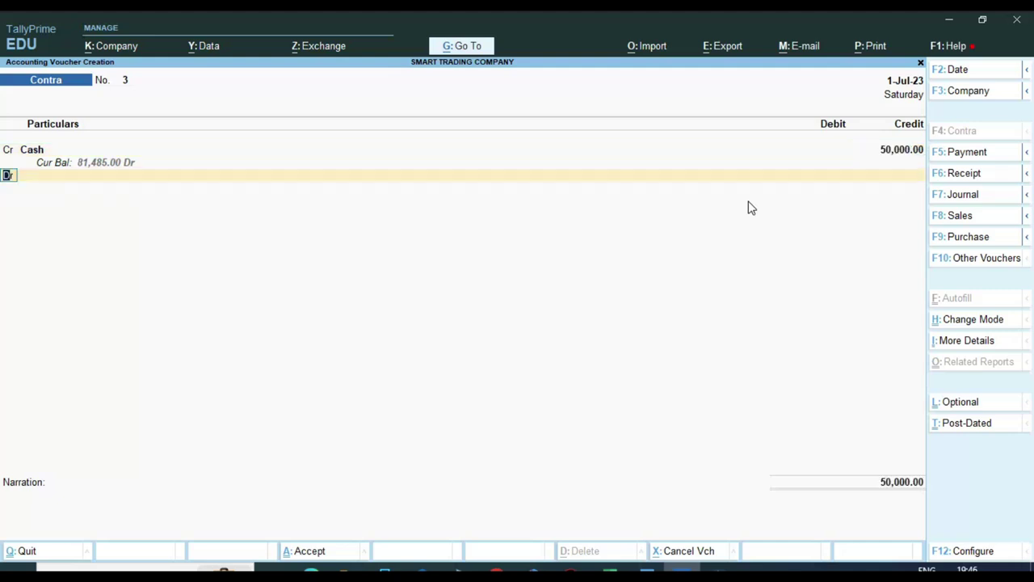
# Debit the Bank of India ledger with 50,000 on the contra voucher's second line.
pyautogui.press('Return')
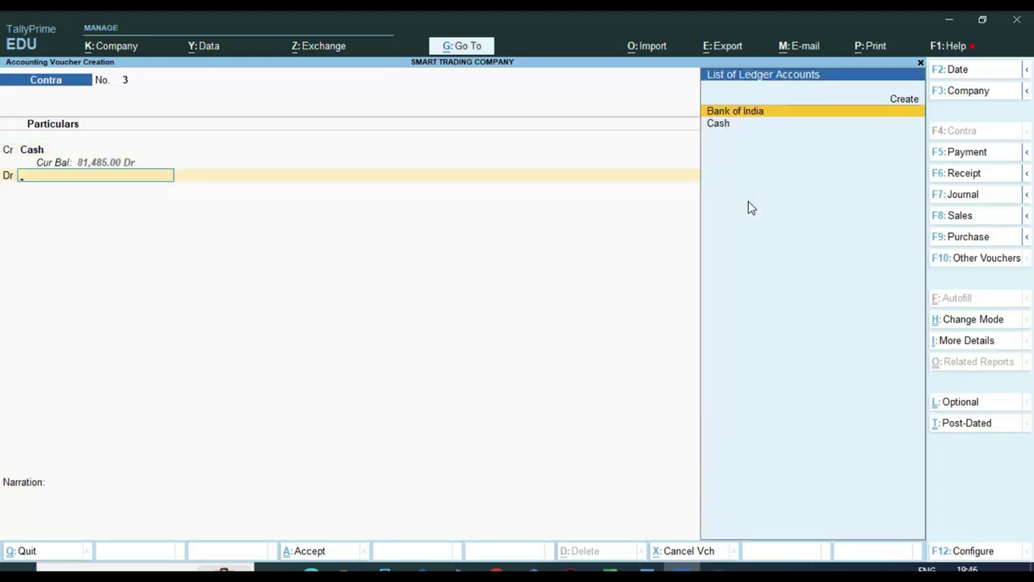
pyautogui.press('Return')
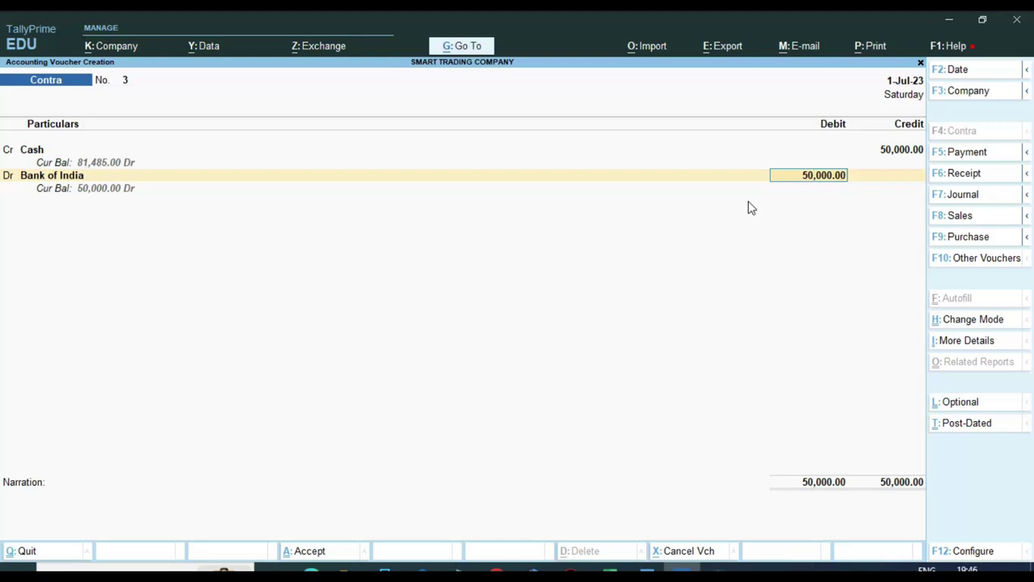
pyautogui.press('Return')
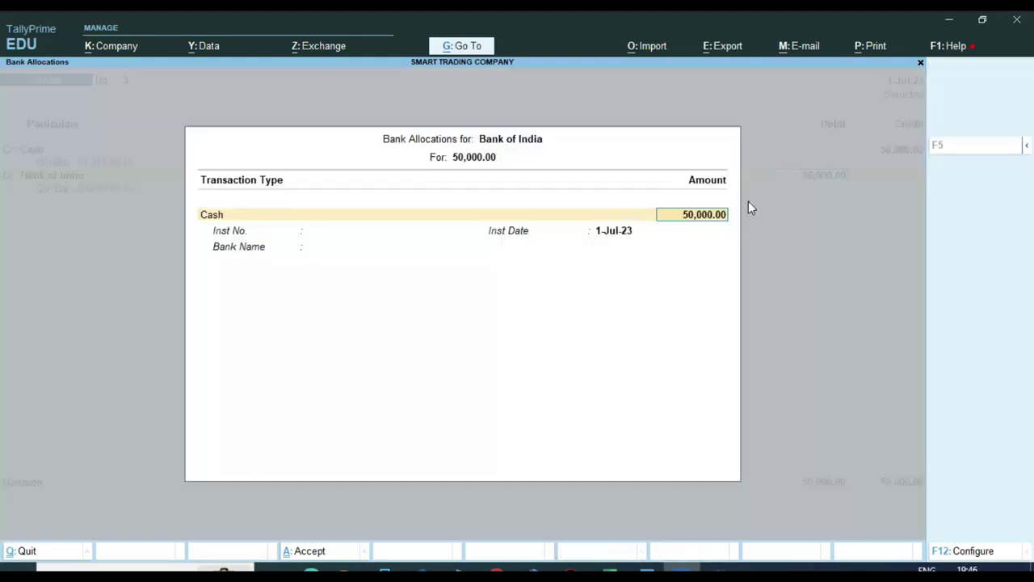
# Accept the 50,000 cash bank allocation with blank denominations, and save the contra voucher without a narration.
pyautogui.press('Return')
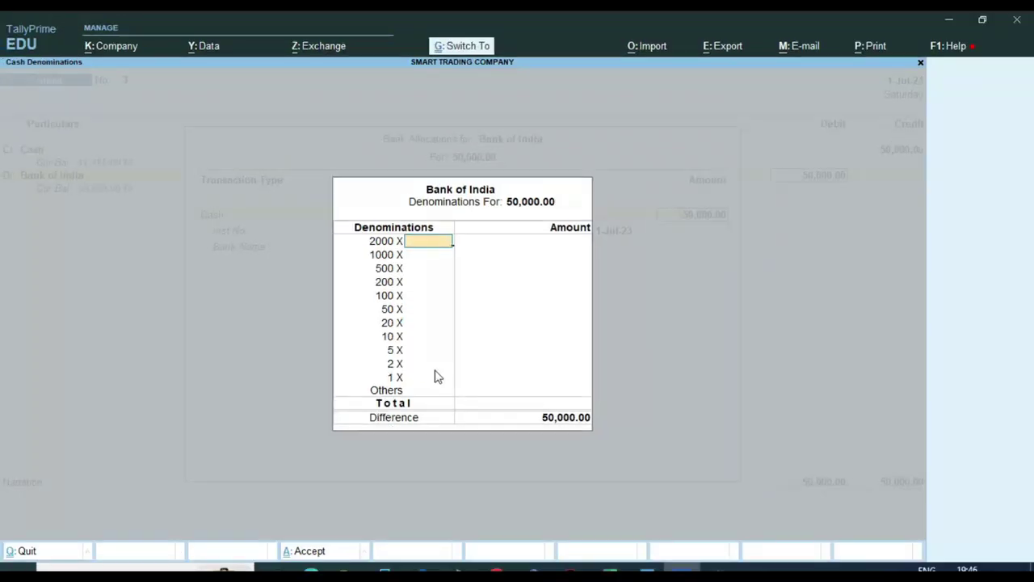
pyautogui.hotkey('ctrl', 'a')
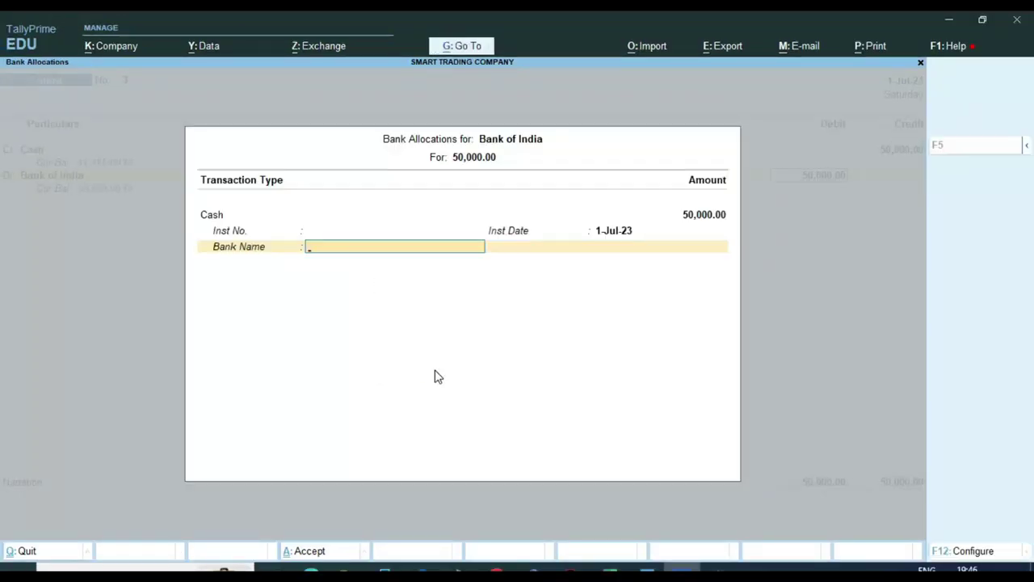
pyautogui.hotkey('ctrl', 'a')
pyautogui.press('Return')
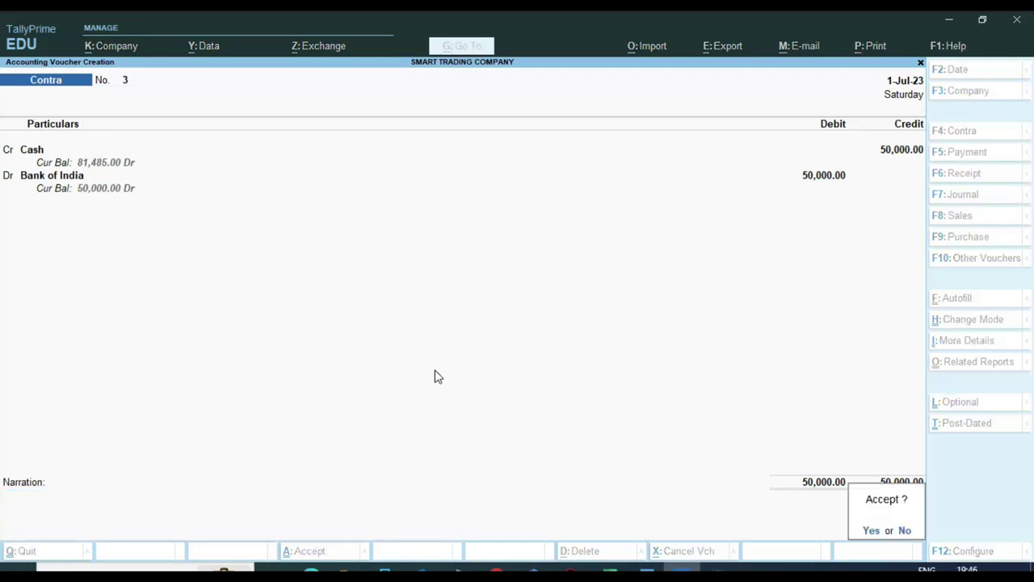
pyautogui.press('y')
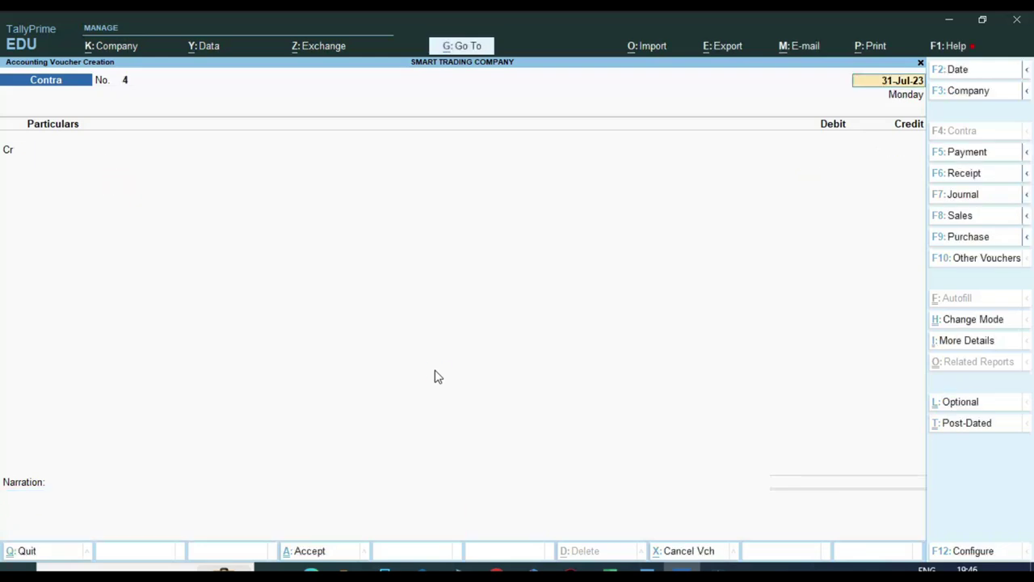
# Check the self withdrawal row in the Excel statement and set the new TallyPrime contra voucher's date to 1-Jul-23.
pyautogui.hotkey('alt', 'Tab')
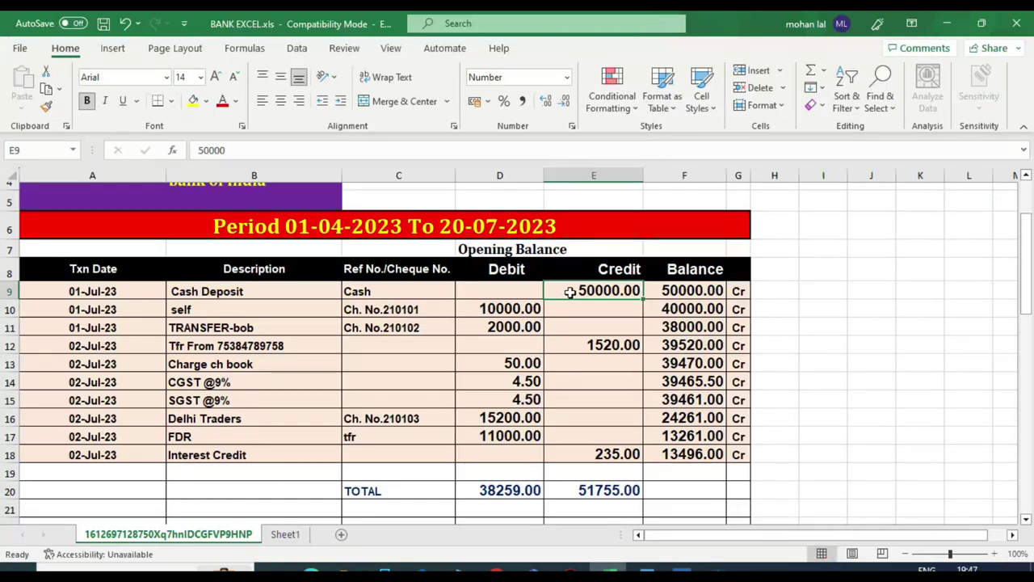
pyautogui.scroll(-1, 517, 287)
pyautogui.scroll(1, 452, 291)
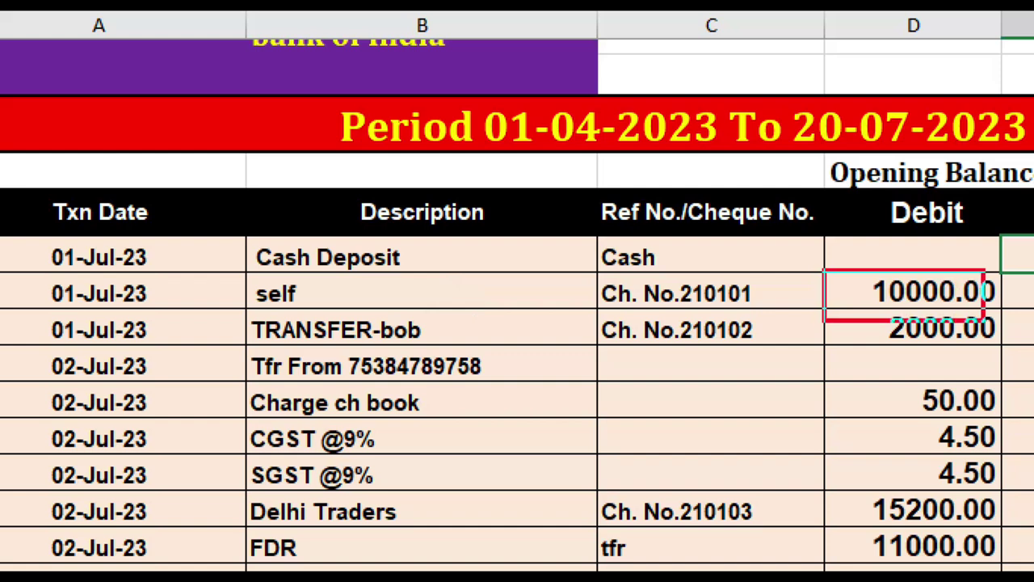
pyautogui.click(309, 296)
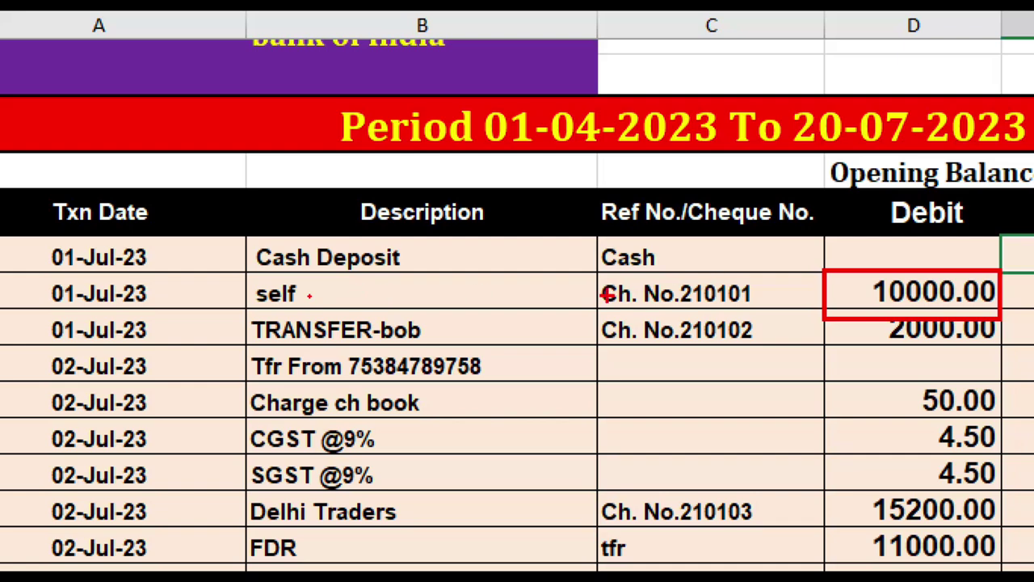
pyautogui.moveTo(590, 272)
pyautogui.mouseDown()
pyautogui.moveTo(670, 314)
pyautogui.moveTo(825, 313)
pyautogui.mouseUp()
pyautogui.press('Escape')
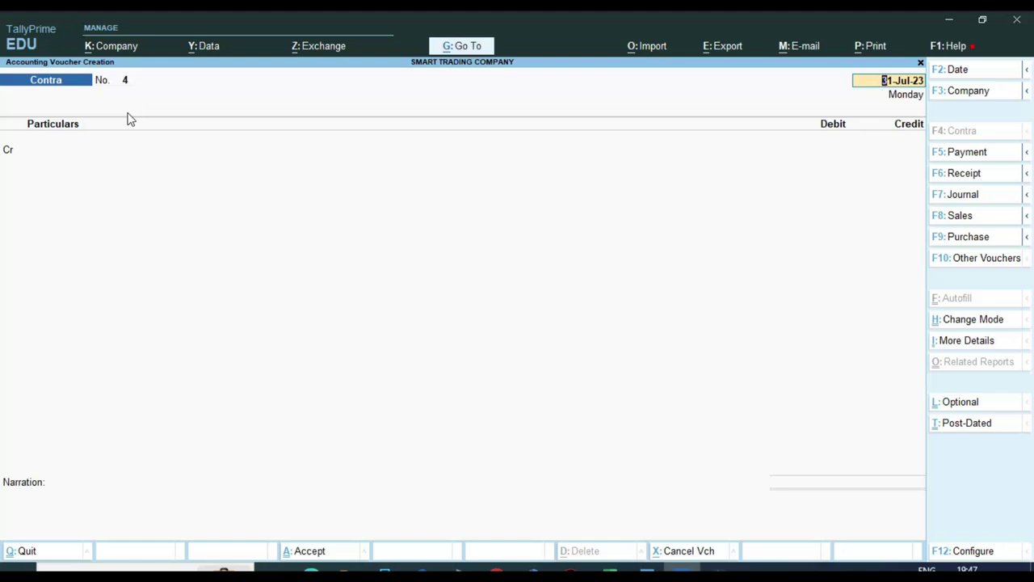
pyautogui.hotkey('alt', 'Tab')
pyautogui.hotkey('alt', 'Tab')
pyautogui.press('F2')
pyautogui.write('1.7')
pyautogui.press('Return')
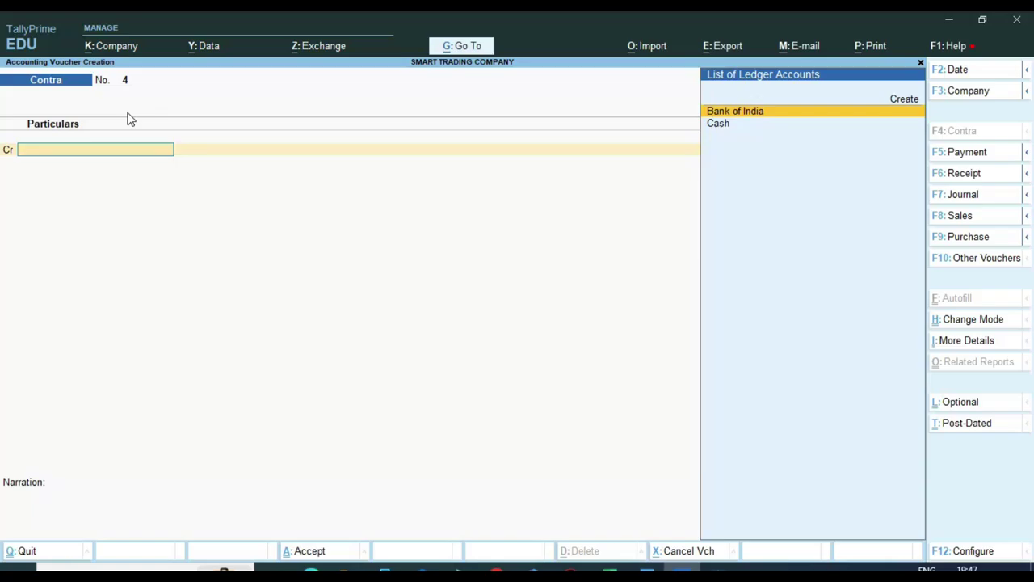
# Check the self withdrawal amount in Excel and credit Bank of India with 10,000 in the TallyPrime contra voucher.
pyautogui.hotkey('alt', 'Tab')
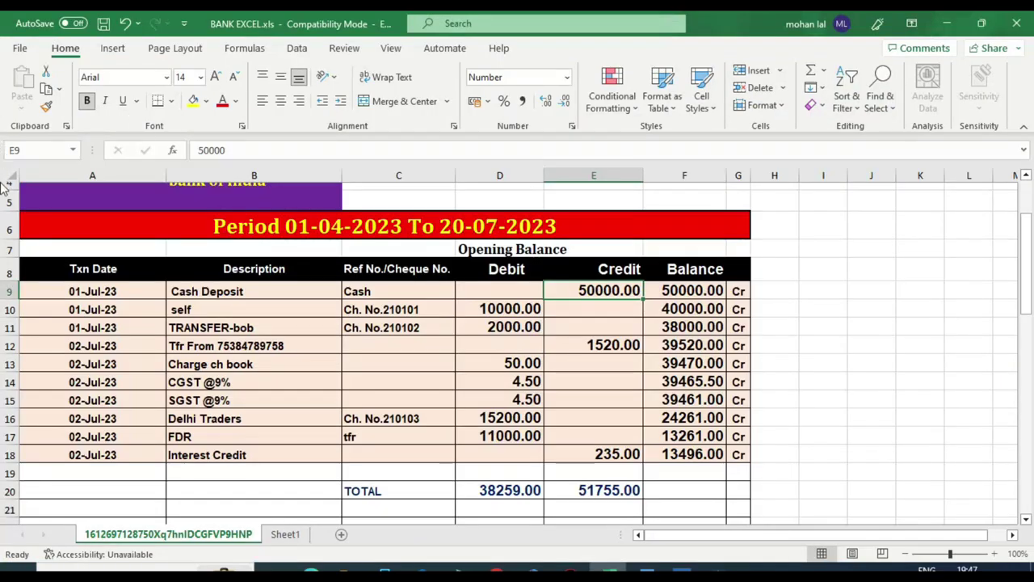
pyautogui.click(514, 310)
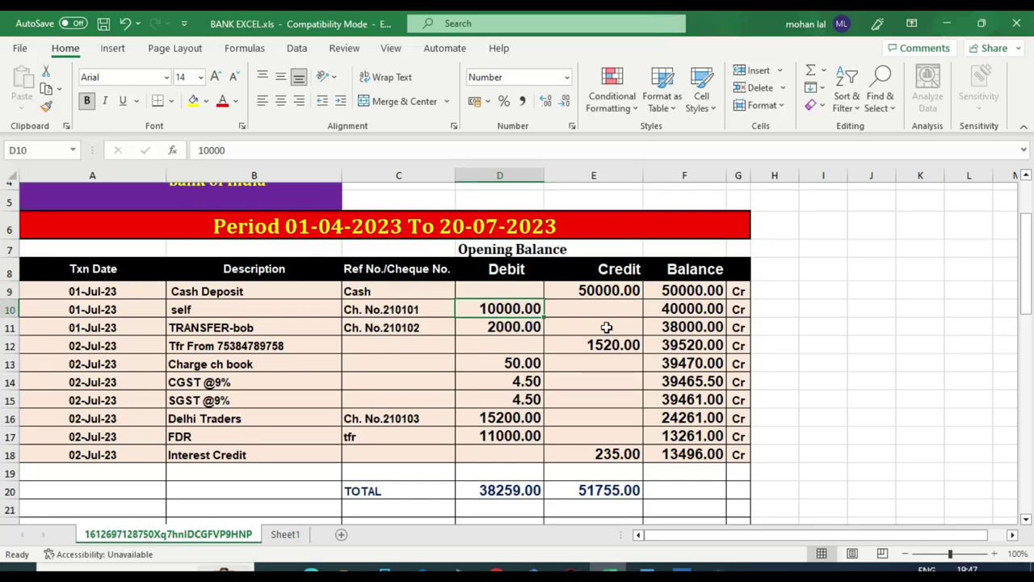
pyautogui.hotkey('alt', 'Tab')
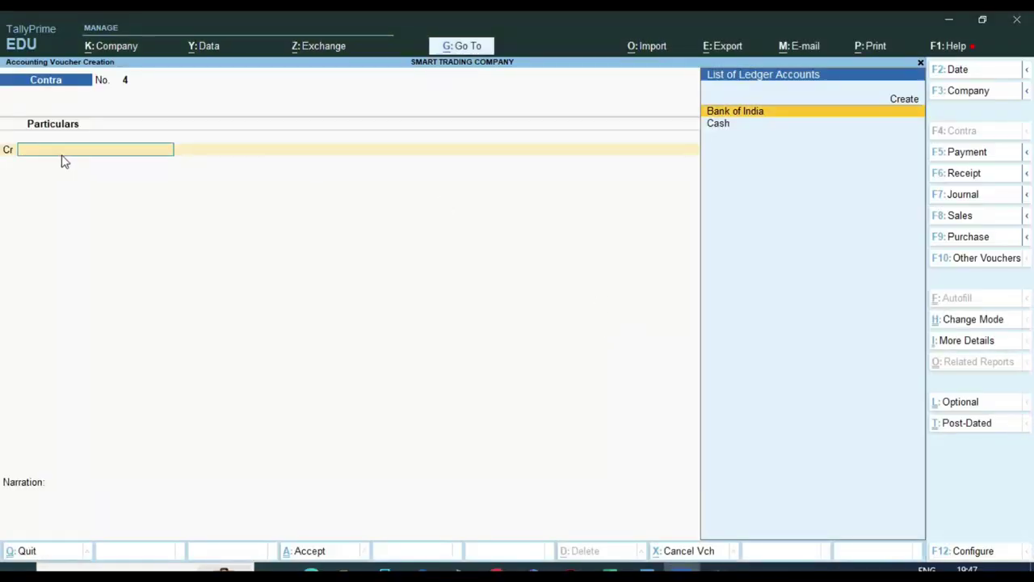
pyautogui.press('Return')
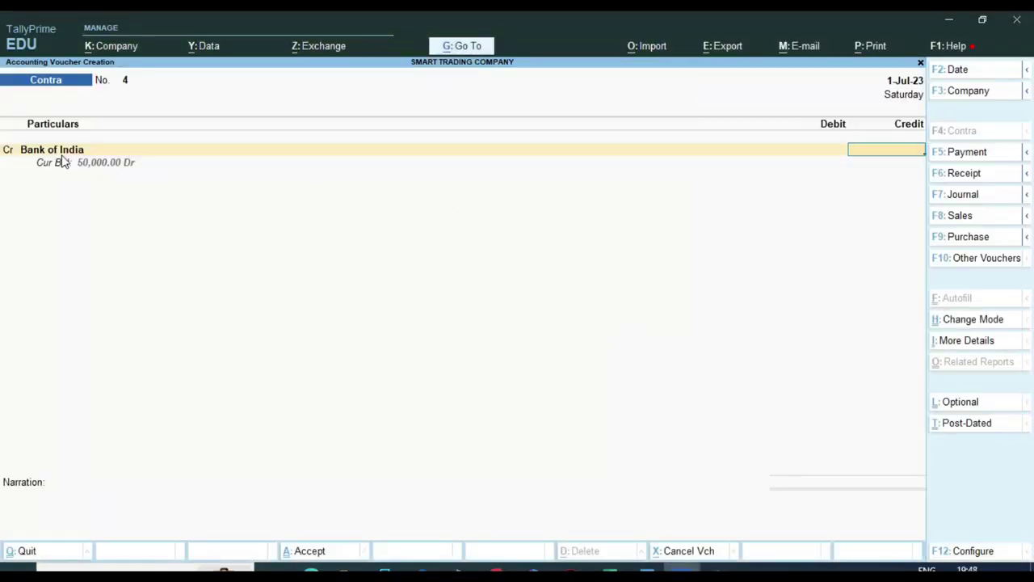
pyautogui.hotkey('alt', 'Tab')
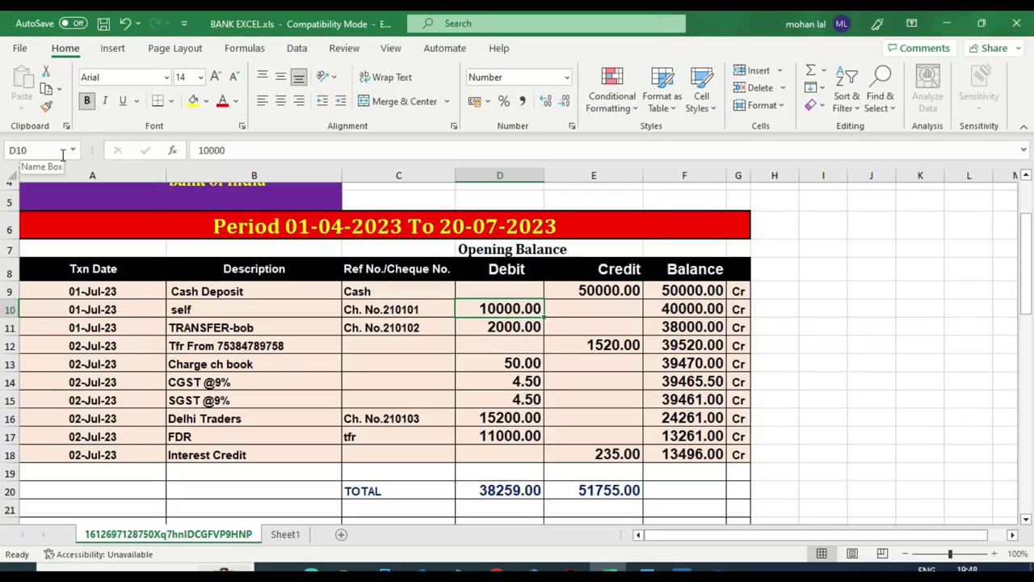
pyautogui.hotkey('alt', 'Tab')
pyautogui.write('10000')
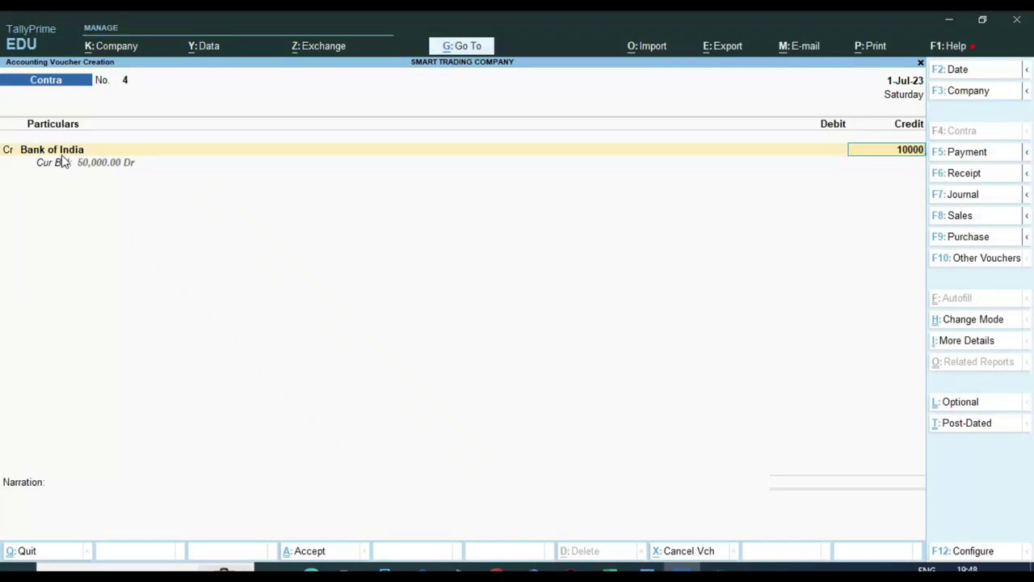
pyautogui.press('Return')
# Complete the Bank of India cheque allocation with instrument number 210101 from the Excel statement, keeping the 1-Jul-23 instrument date.
pyautogui.press('Return')
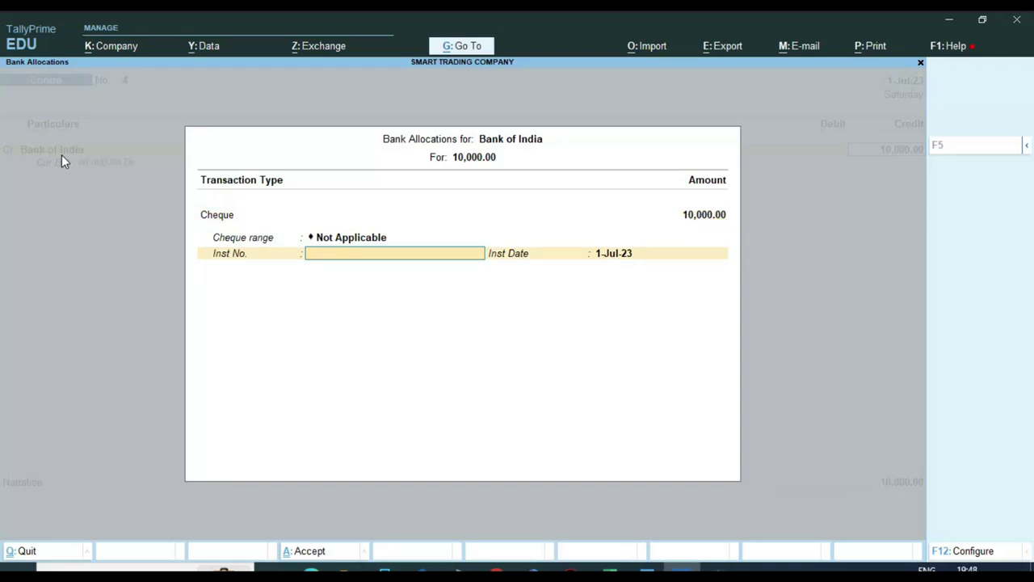
pyautogui.hotkey('alt', 'Tab')
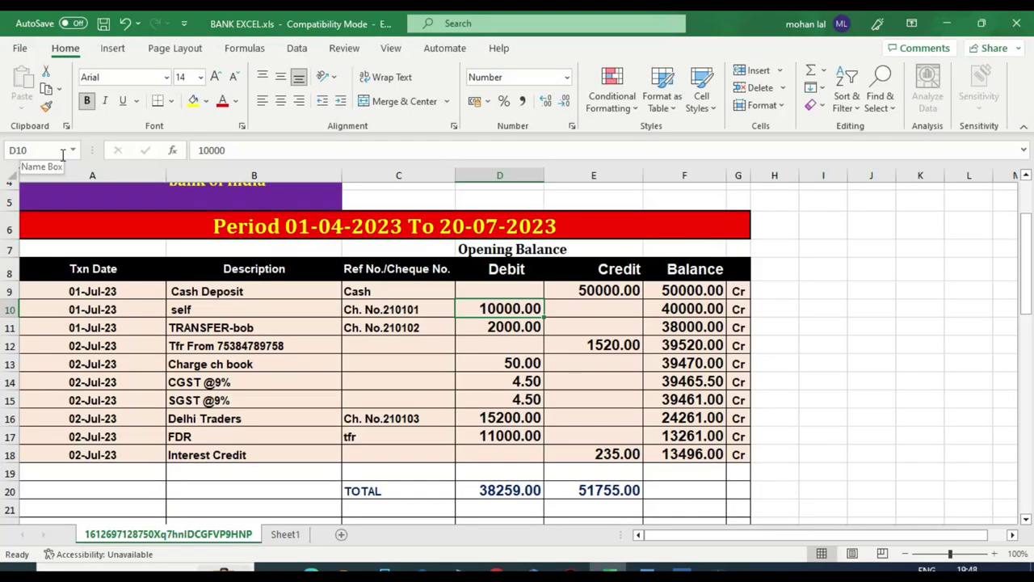
pyautogui.hotkey('alt', 'Tab')
pyautogui.write('210')
pyautogui.hotkey('alt', 'Tab')
pyautogui.hotkey('alt', 'Tab')
pyautogui.write('101')
pyautogui.press('Return')
pyautogui.press('Return')
pyautogui.press('Return')
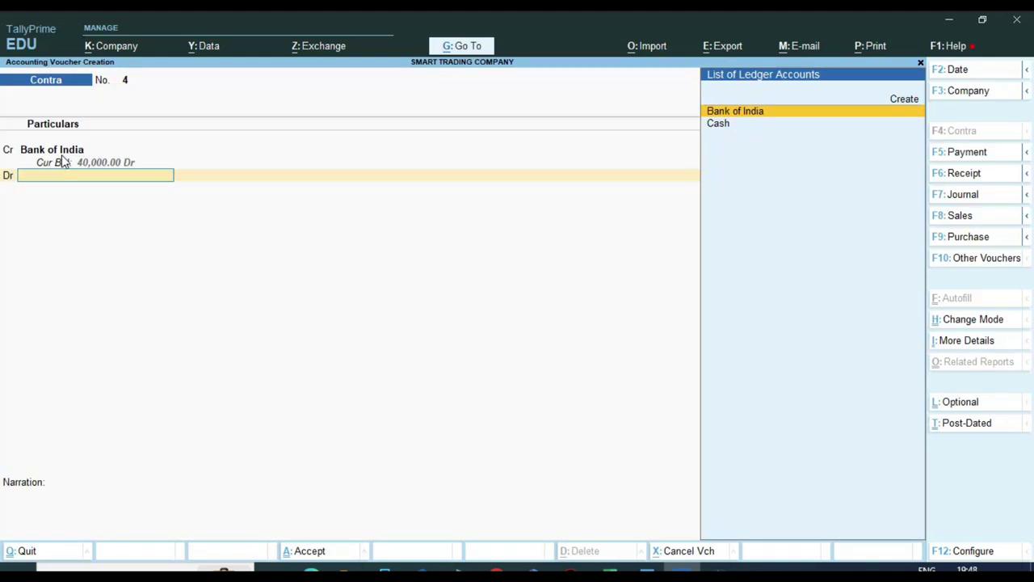
# Debit Cash with 10,000 on the contra voucher's second line and leave the narration blank.
pyautogui.press('Down')
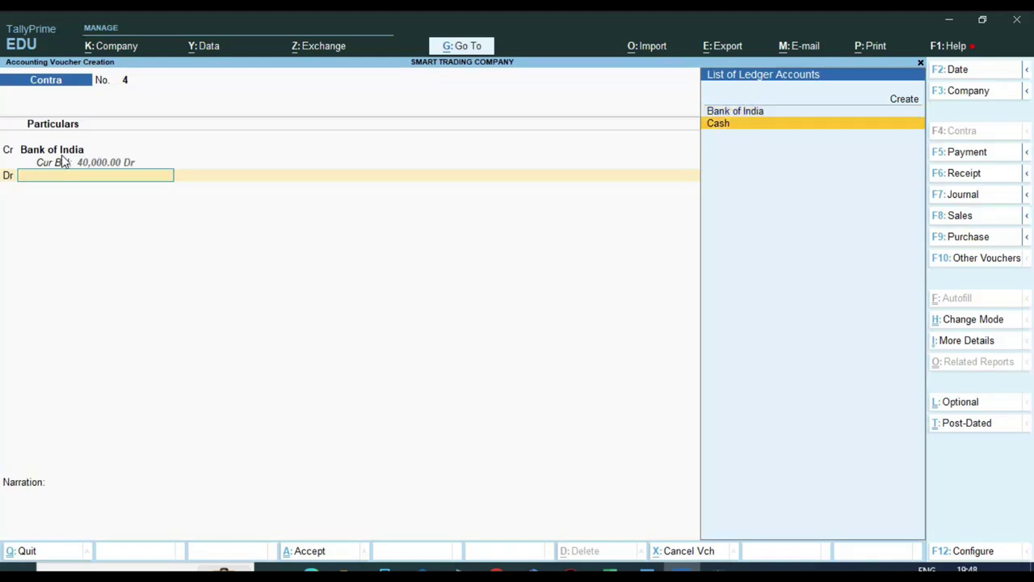
pyautogui.press('Return')
pyautogui.press('Return')
pyautogui.press('Return')
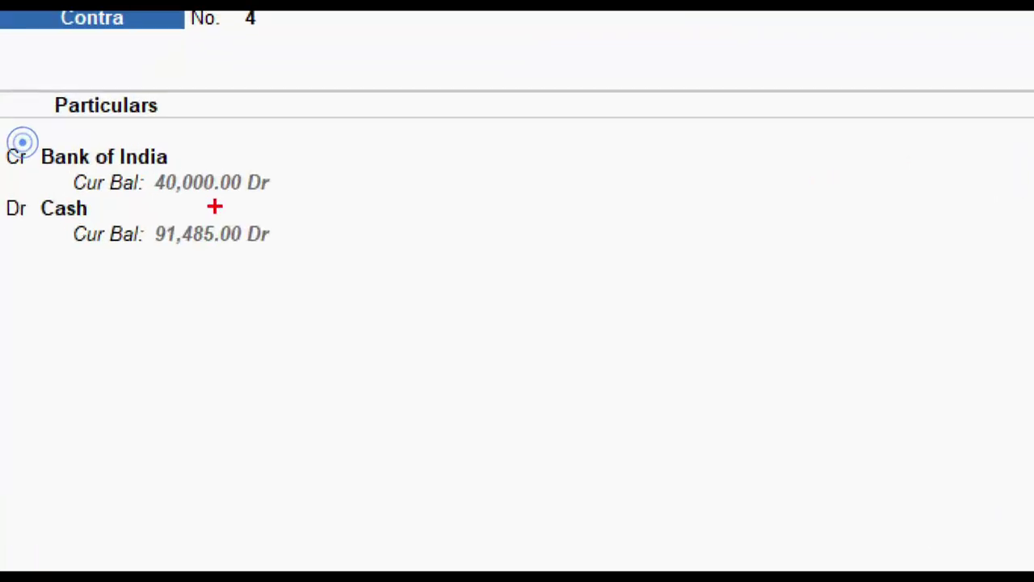
# Compare the voucher's Bank of India balance with the self row's balance in Excel, and save the contra voucher in TallyPrime.
pyautogui.moveTo(33, 126)
pyautogui.mouseDown()
pyautogui.moveTo(117, 178)
pyautogui.moveTo(297, 215)
pyautogui.mouseUp()
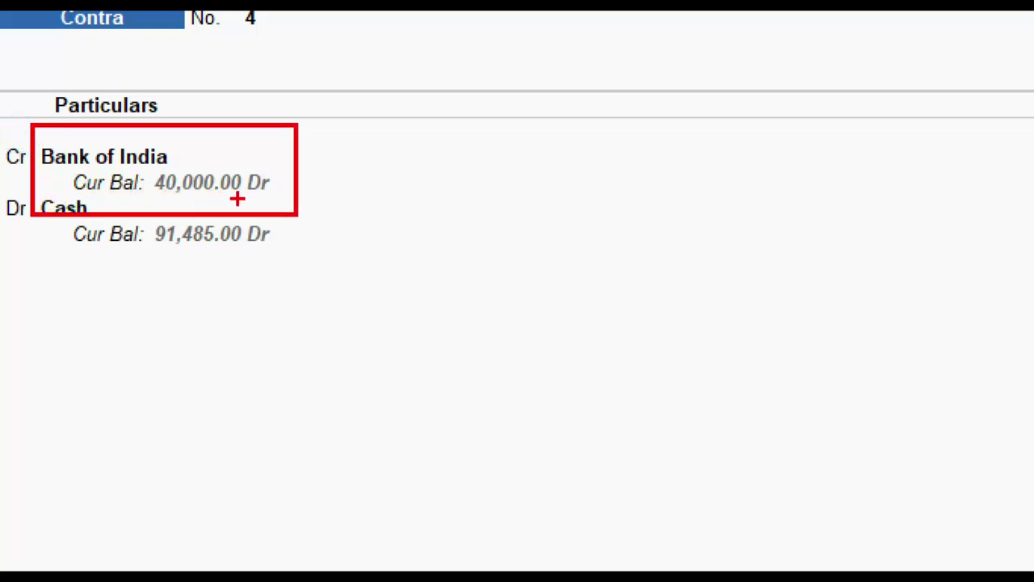
pyautogui.click(590, 566)
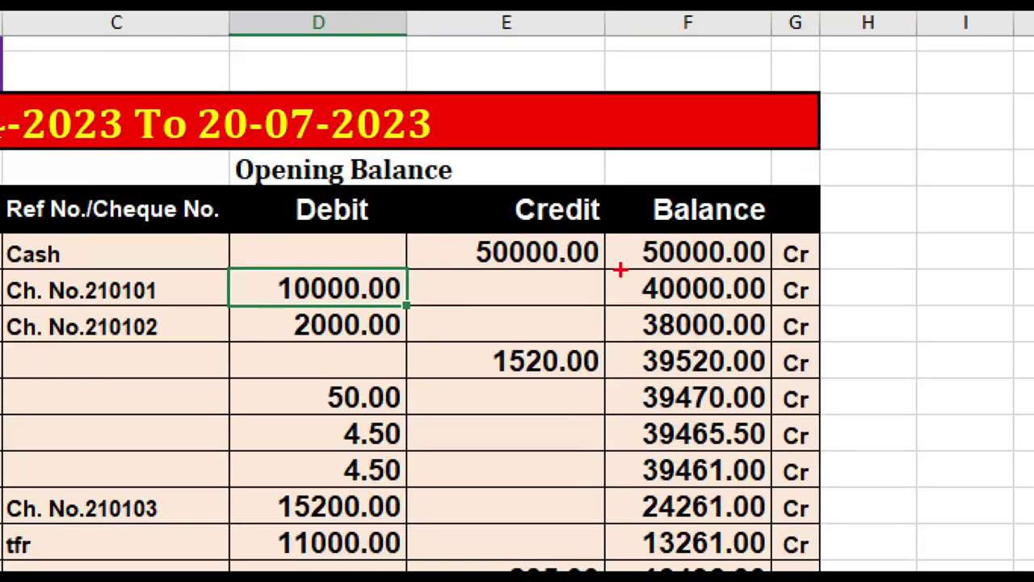
pyautogui.moveTo(601, 269)
pyautogui.mouseDown()
pyautogui.moveTo(659, 305)
pyautogui.moveTo(771, 309)
pyautogui.mouseUp()
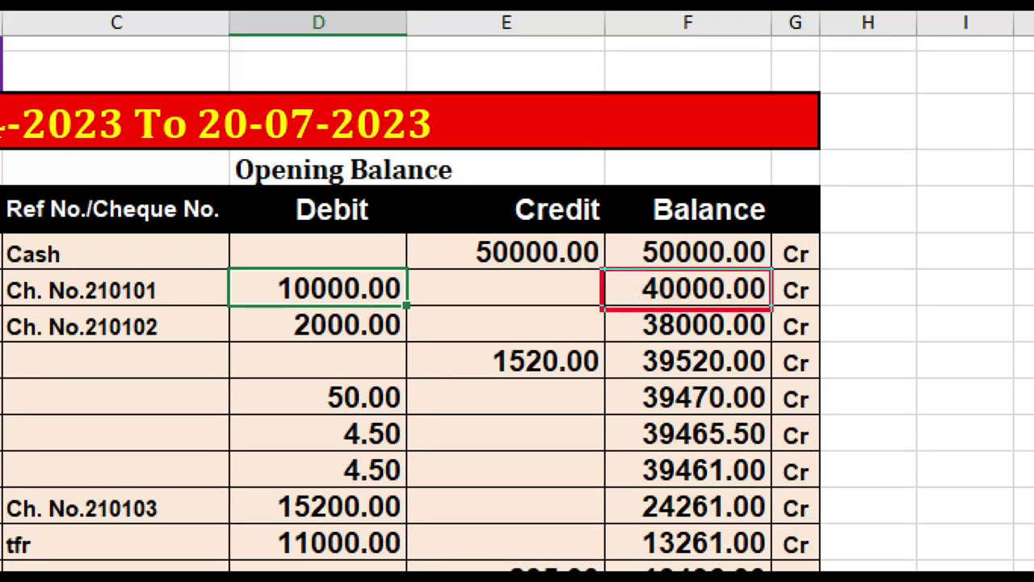
pyautogui.moveTo(766, 241); pyautogui.dragTo(810, 176)
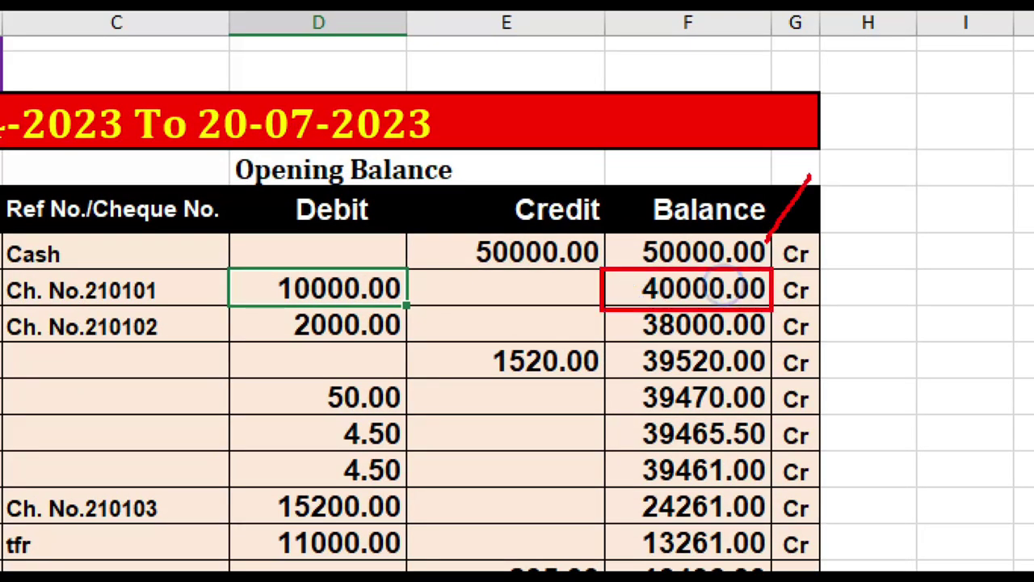
pyautogui.moveTo(213, 283); pyautogui.dragTo(263, 254)
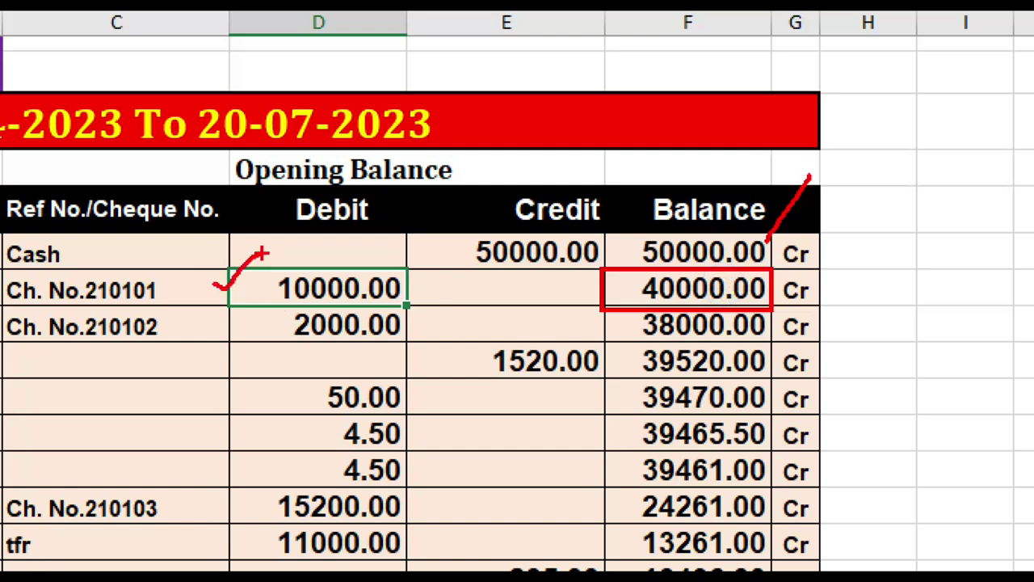
pyautogui.moveTo(580, 291)
pyautogui.mouseDown()
pyautogui.moveTo(626, 295)
pyautogui.moveTo(644, 277)
pyautogui.mouseUp()
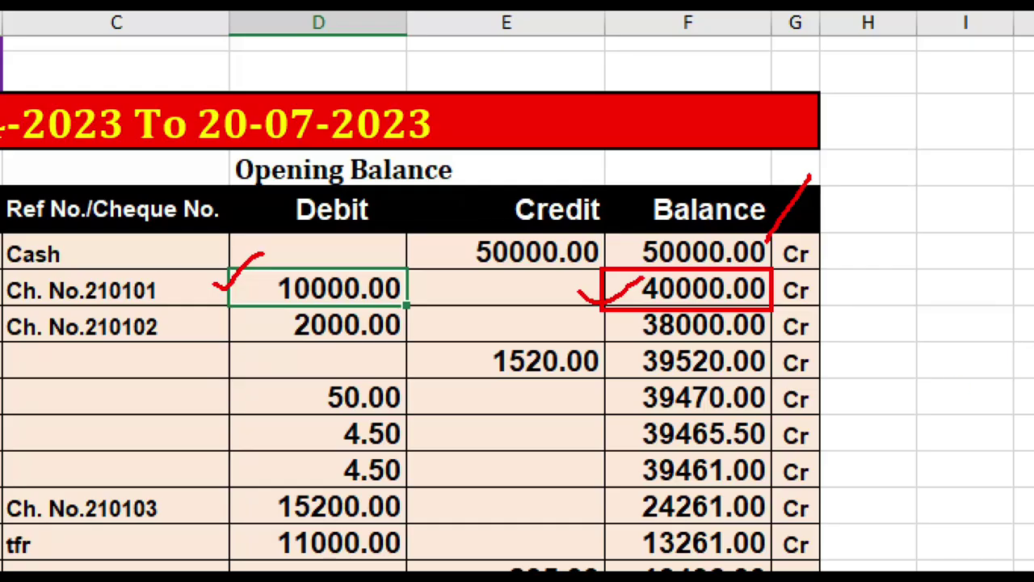
pyautogui.press('Escape')
pyautogui.hotkey('alt', 'Tab')
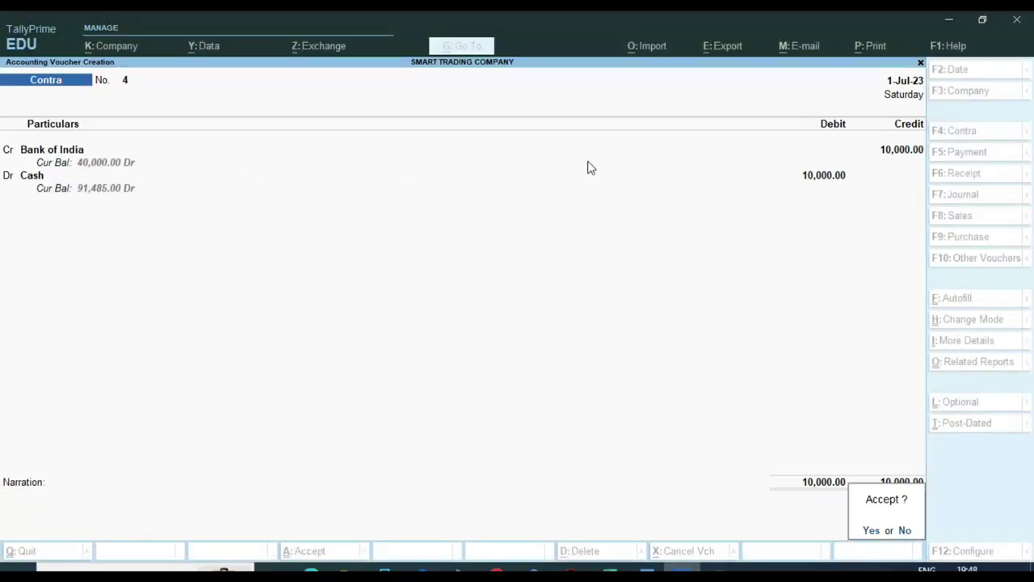
pyautogui.press('Return')
# Examine the TRANSFER-bob row in the Excel statement.
pyautogui.hotkey('alt', 'Tab')
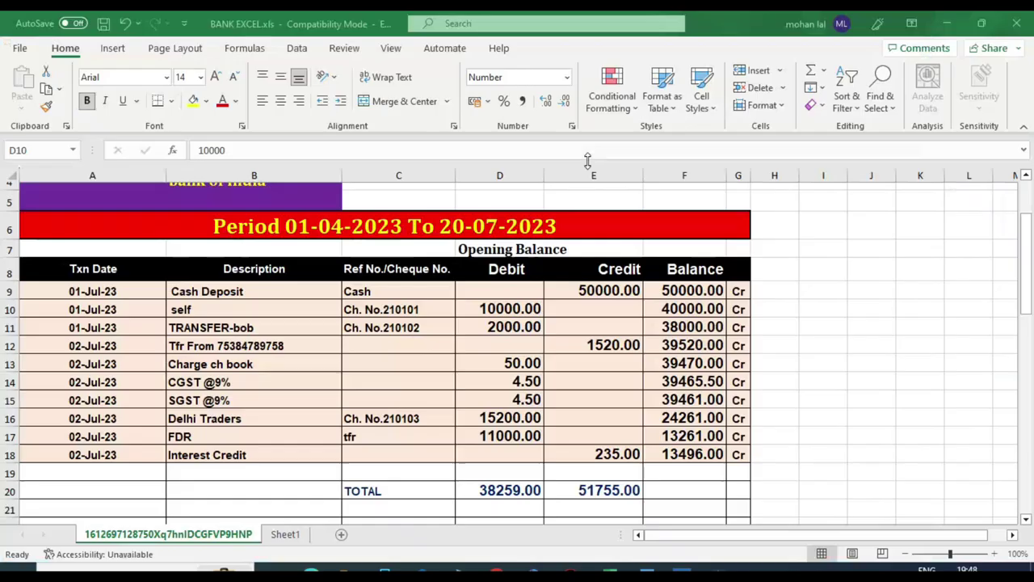
pyautogui.scroll(-1, 284, 277)
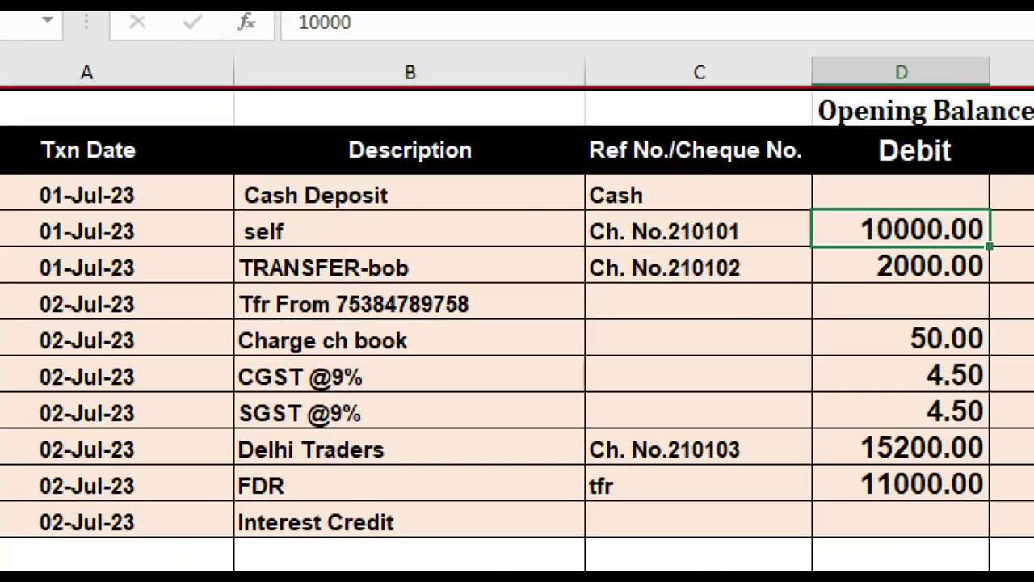
pyautogui.moveTo(231, 239)
pyautogui.mouseDown()
pyautogui.moveTo(323, 280)
pyautogui.moveTo(506, 252)
pyautogui.moveTo(202, 246)
pyautogui.mouseUp()
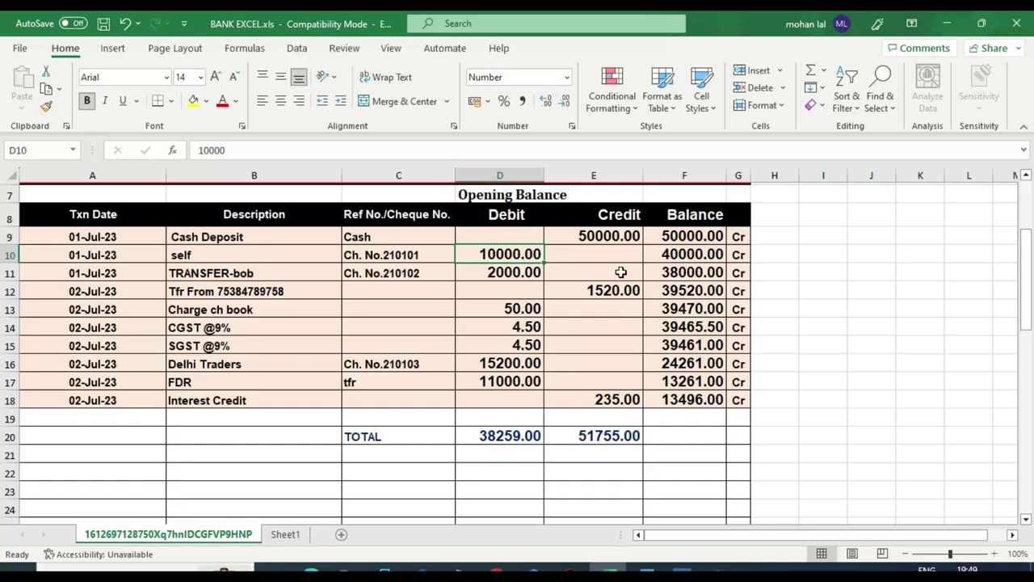
# Leave contra voucher entry in TallyPrime and start creating a new ledger from the Gateway of Tally.
pyautogui.click(683, 573)
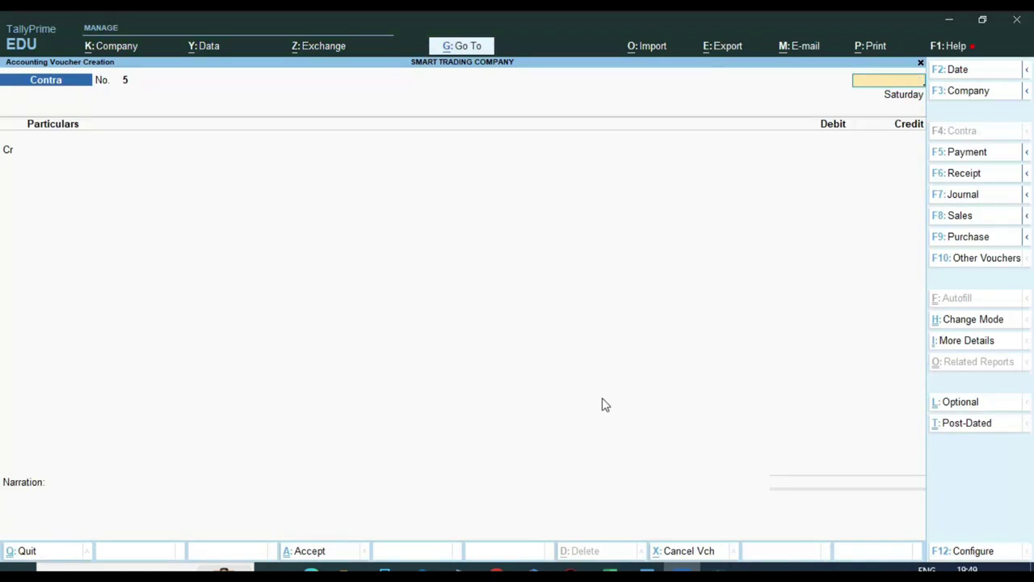
pyautogui.press('Escape')
pyautogui.press('Up')
pyautogui.press('Up')
pyautogui.press('Up')
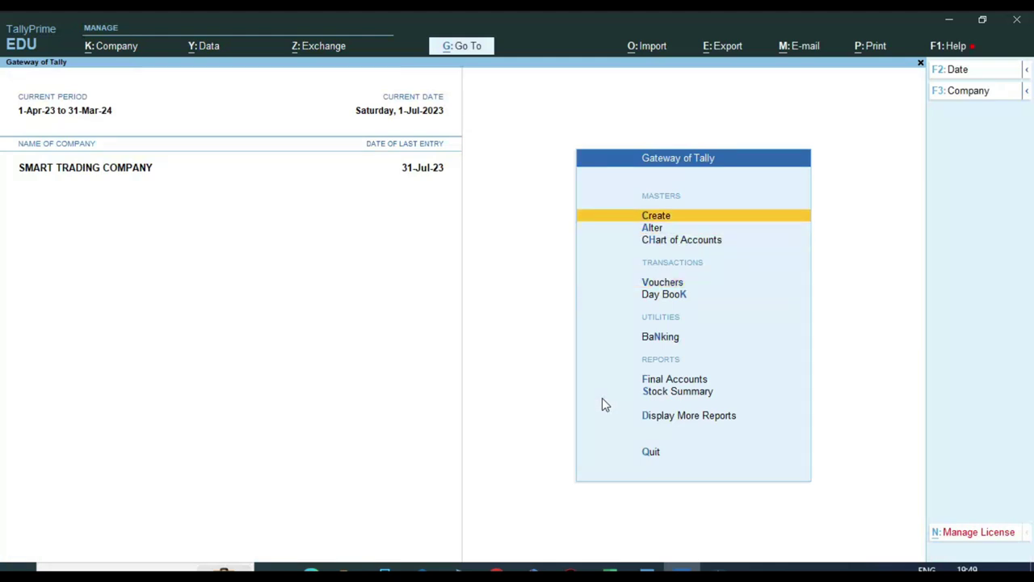
pyautogui.press('Return')
pyautogui.press('Down')
pyautogui.press('Return')
# Create the Bank of Baroda ledger under Bank Accounts without bank account details, save it, and leave ledger creation.
pyautogui.write('Ban')
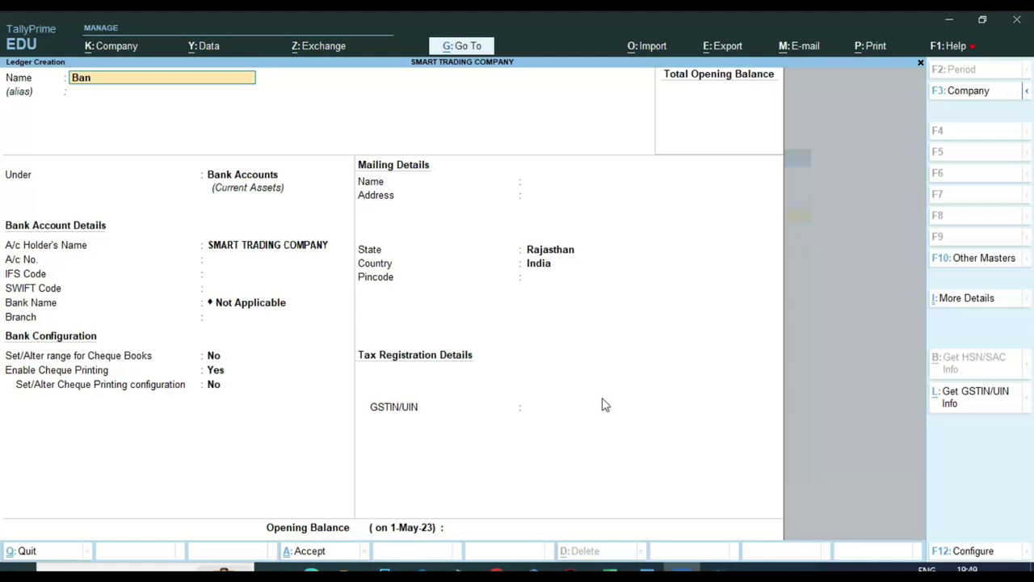
pyautogui.write('k of Baroda')
pyautogui.press('Return')
pyautogui.press('Return')
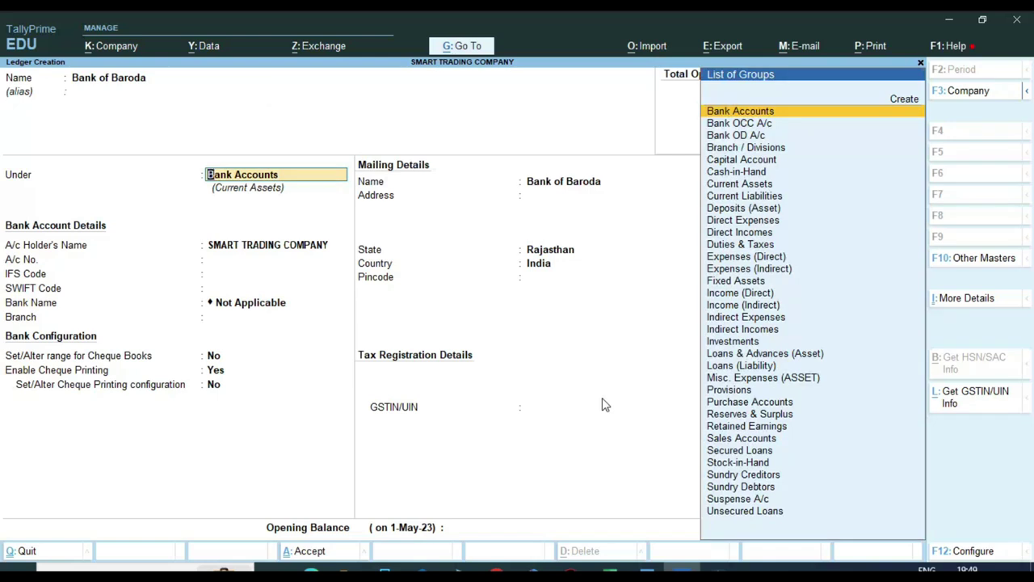
pyautogui.press('Return')
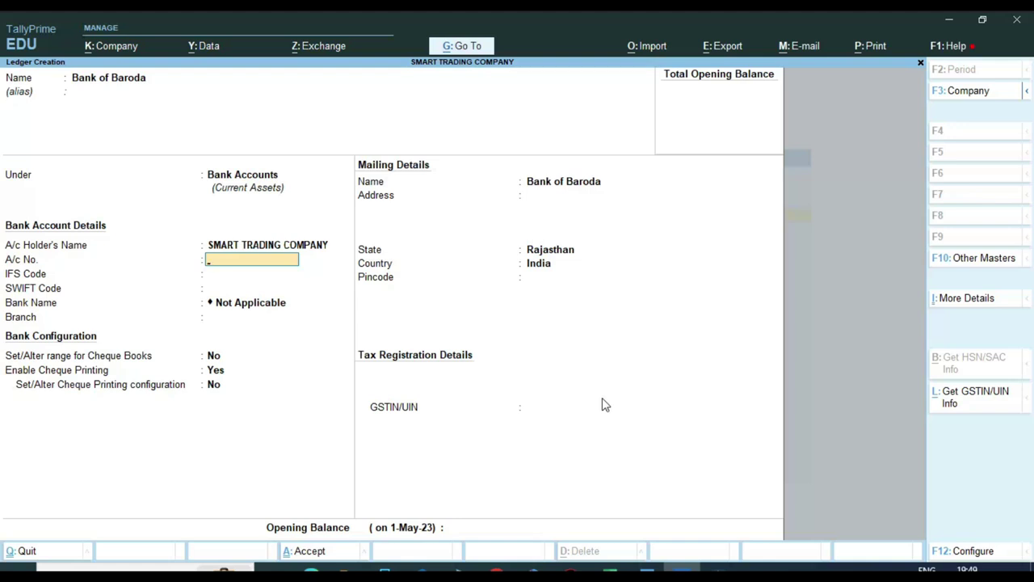
pyautogui.press('ctrl')
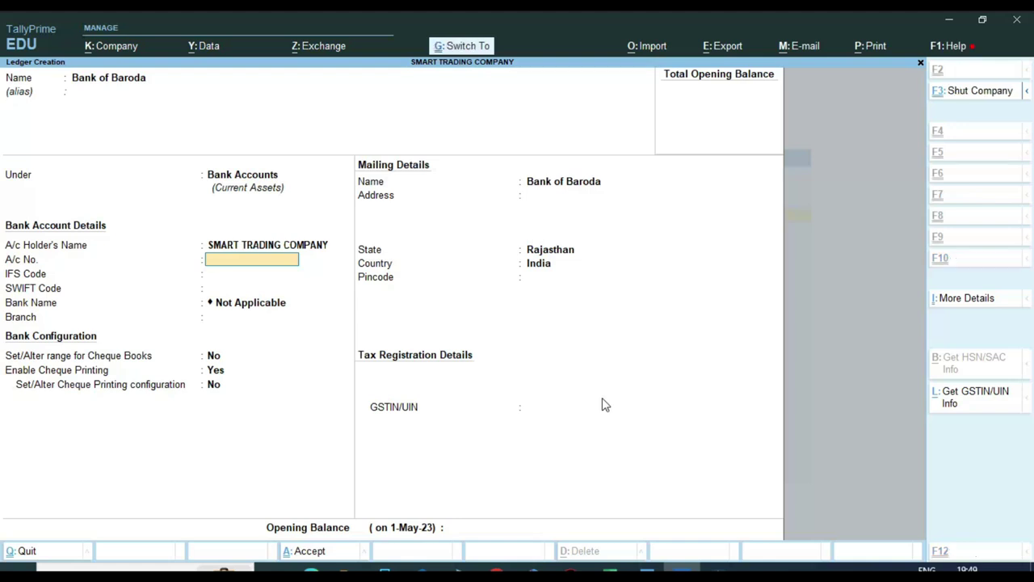
pyautogui.hotkey('ctrl', 'a')
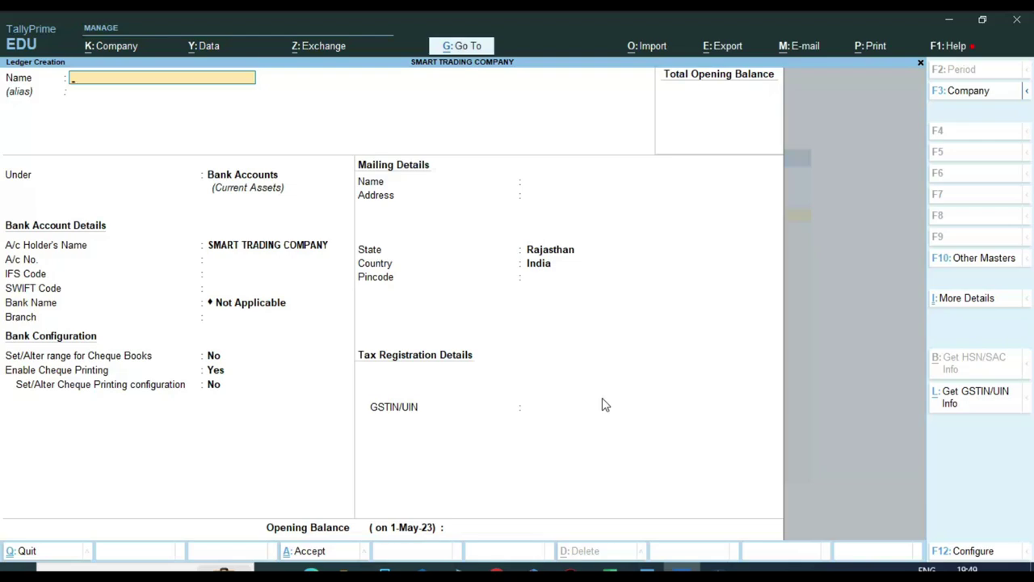
pyautogui.press('Escape')
# Review the Bank to Bank Transfer Entry item in the Word topic list and return to the Excel bank statement.
pyautogui.hotkey('alt', 'Tab')
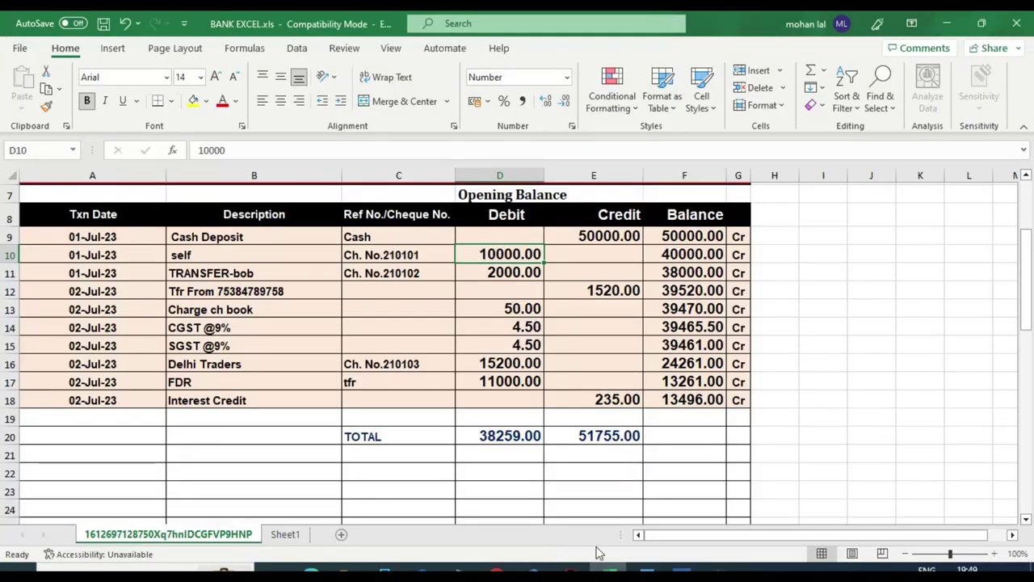
pyautogui.click(647, 574)
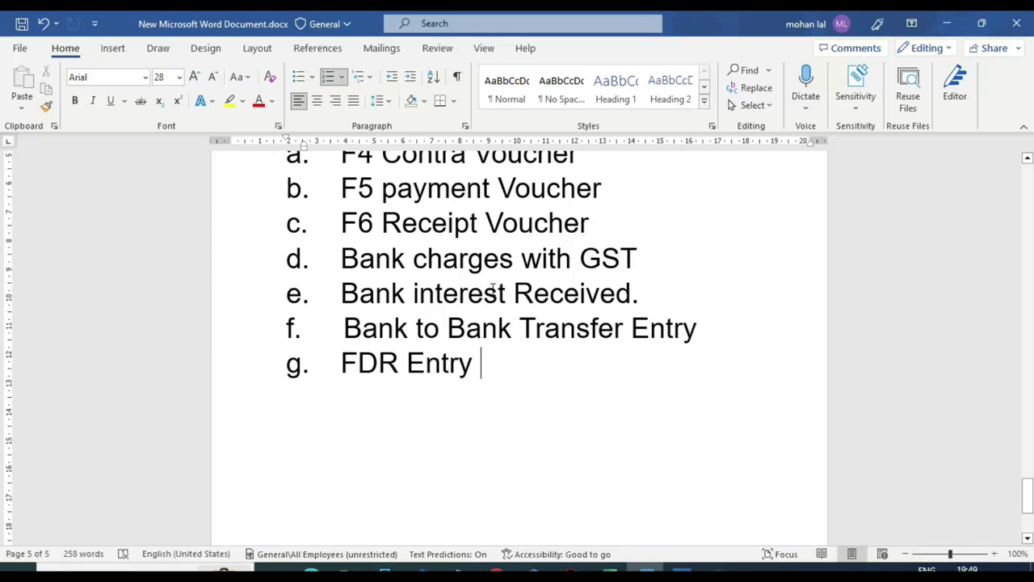
pyautogui.moveTo(344, 327); pyautogui.dragTo(697, 327)
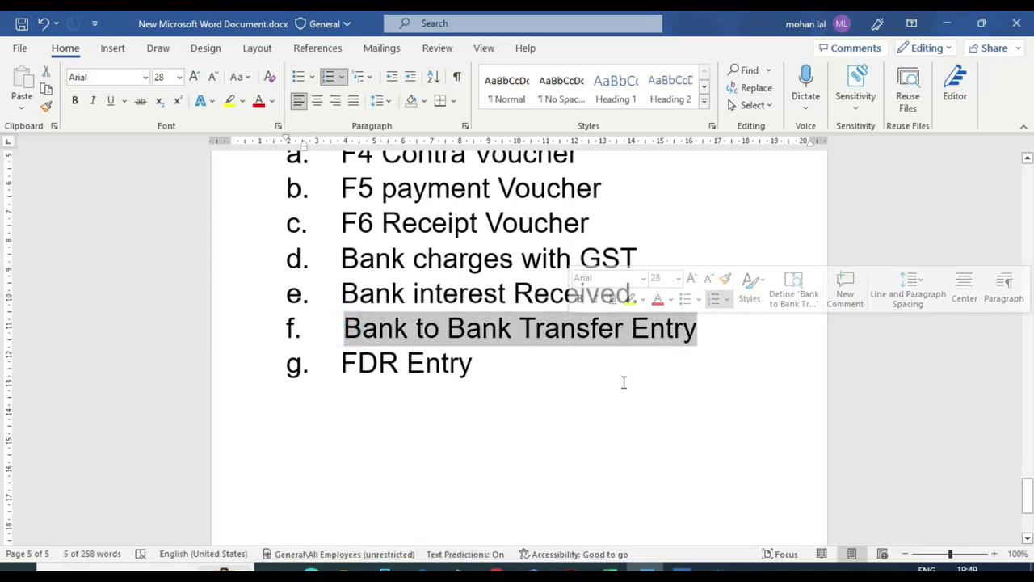
pyautogui.hotkey('alt', 'Tab')
pyautogui.scroll(1, 425, 283)
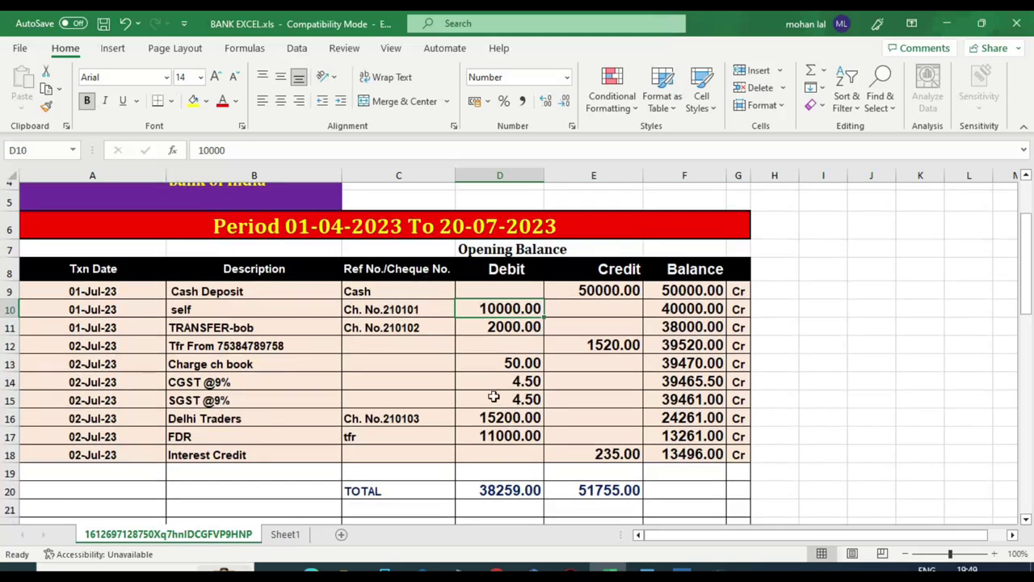
# Switch to TallyPrime, leave master creation, and start a contra voucher dated 1-Jul-23.
pyautogui.click(682, 569)
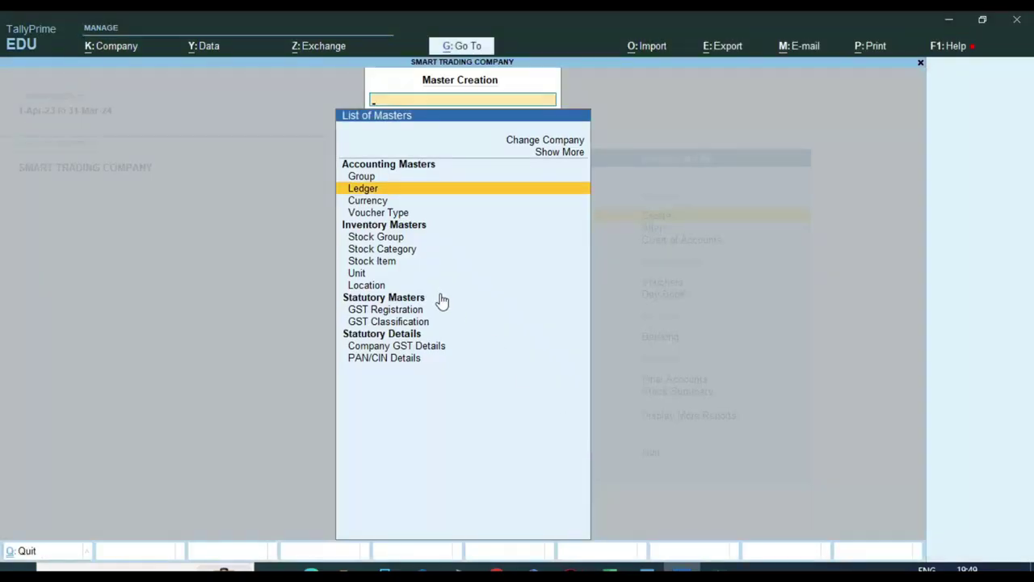
pyautogui.press('Escape')
pyautogui.press('Down')
pyautogui.press('Down')
pyautogui.press('Down')
pyautogui.press('Return')
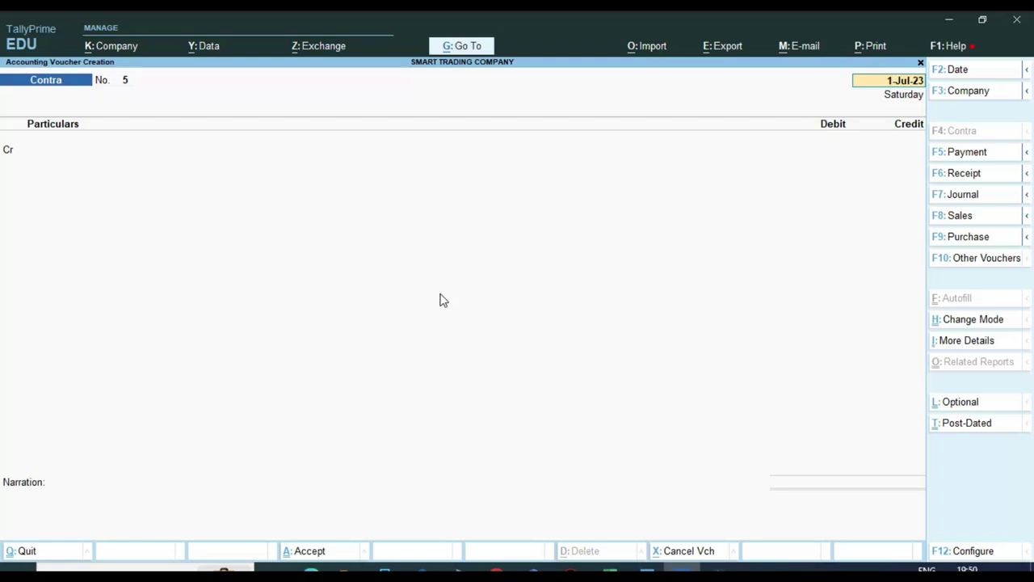
pyautogui.press('Return')
# Check the TRANSFER-bob row and the bank name heading in the Excel statement to identify the paying bank.
pyautogui.hotkey('alt', 'Tab')
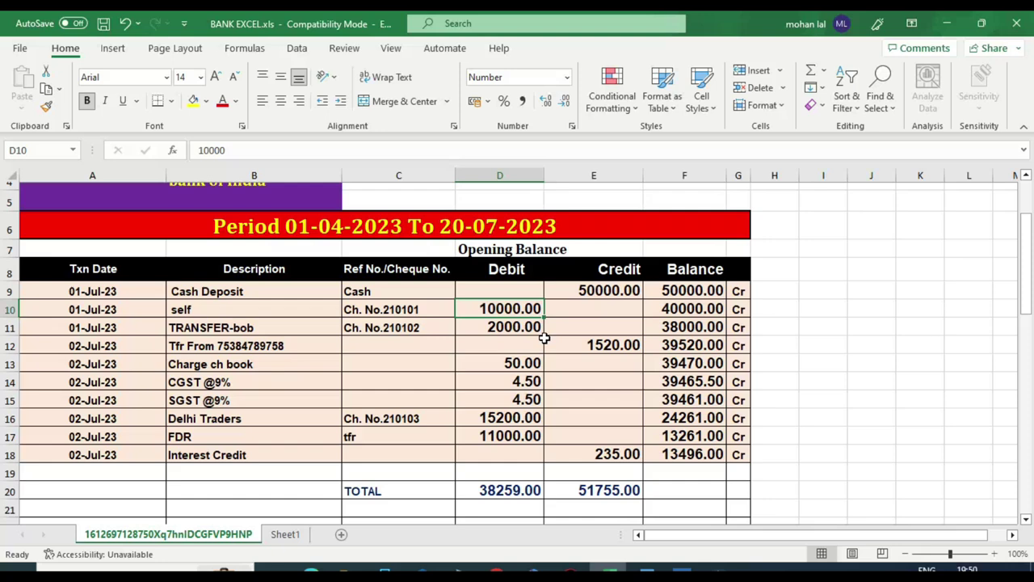
pyautogui.scroll(2, 485, 330)
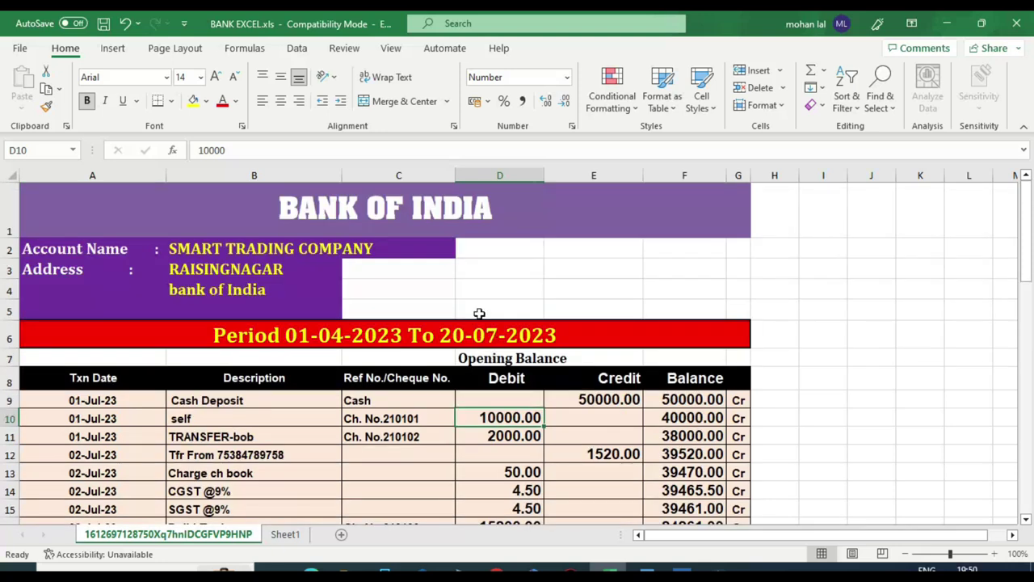
pyautogui.scroll(-1, 323, 391)
pyautogui.click(293, 385)
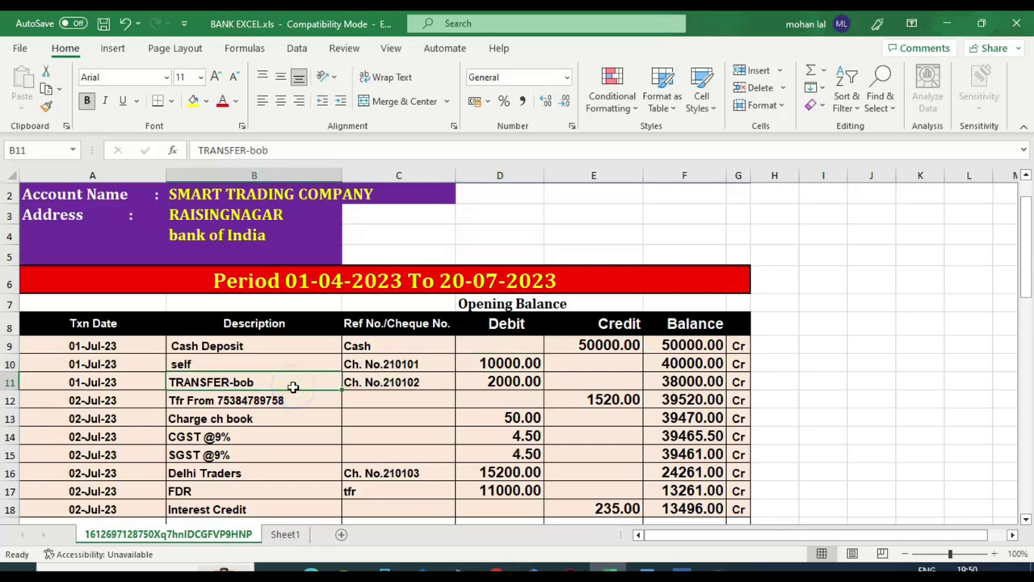
pyautogui.scroll(1, 388, 339)
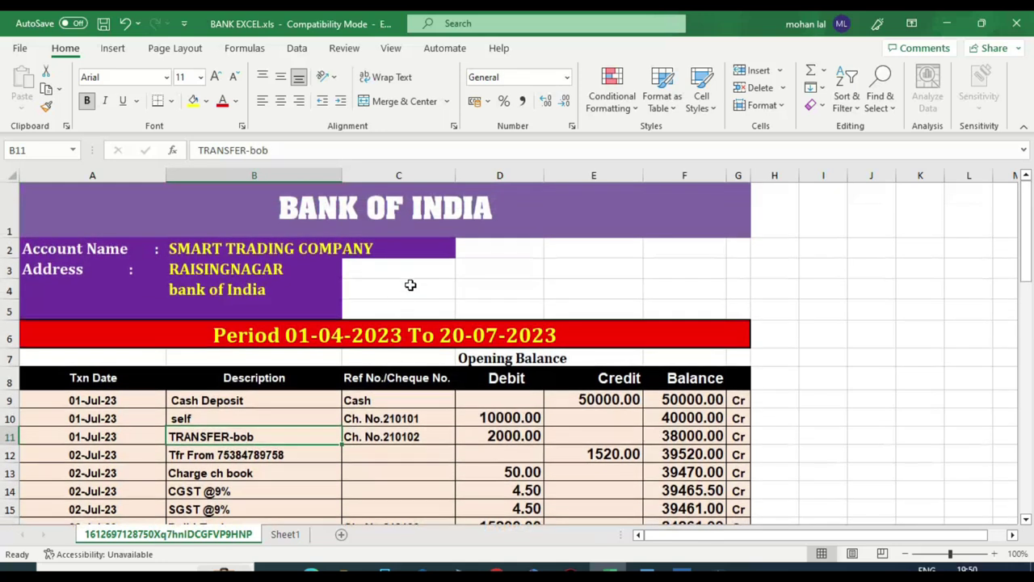
pyautogui.click(434, 219)
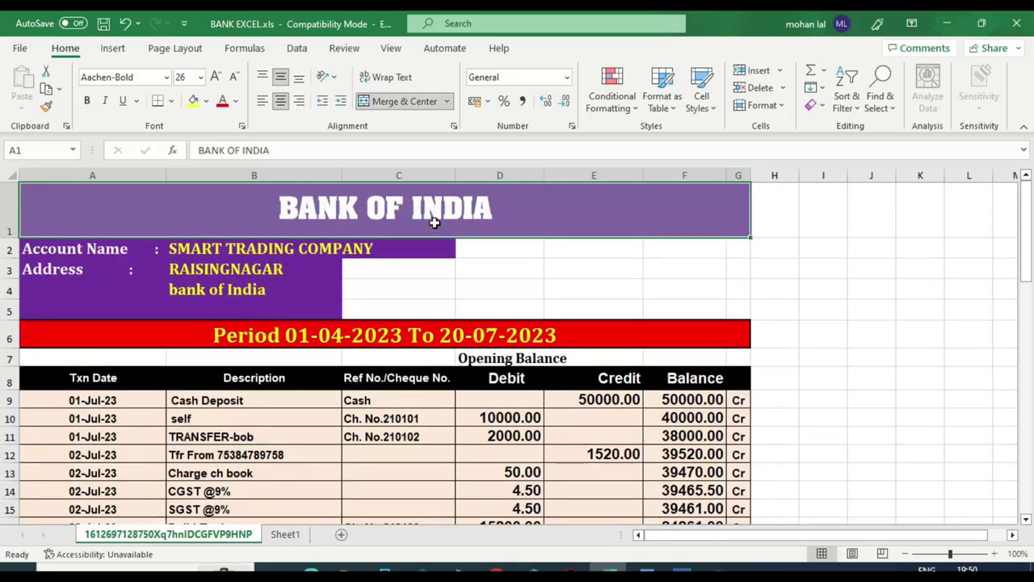
# Switch to TallyPrime and credit Bank of India with 2,000.00 in the contra voucher.
pyautogui.hotkey('alt', 'Tab')
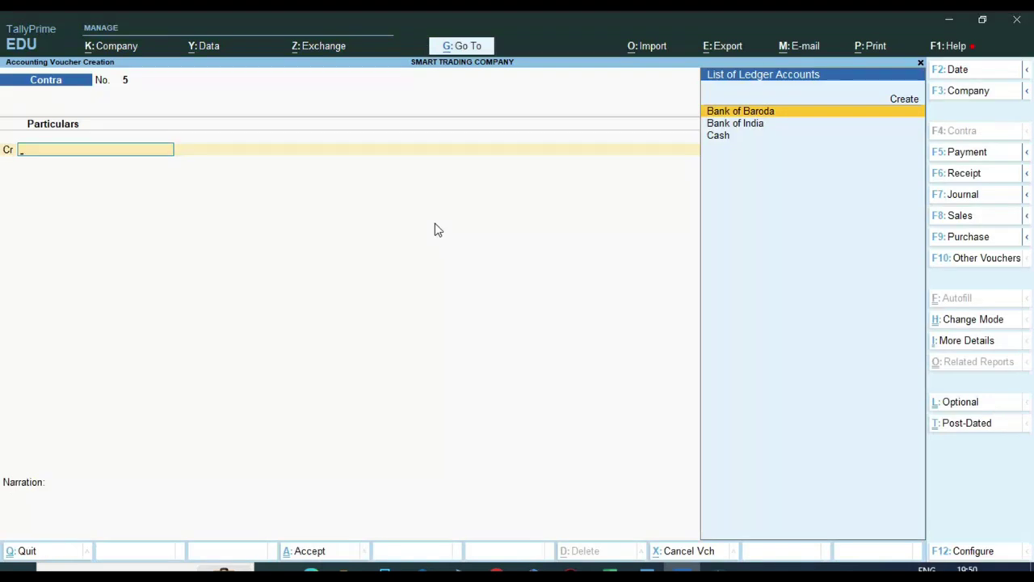
pyautogui.press('Down')
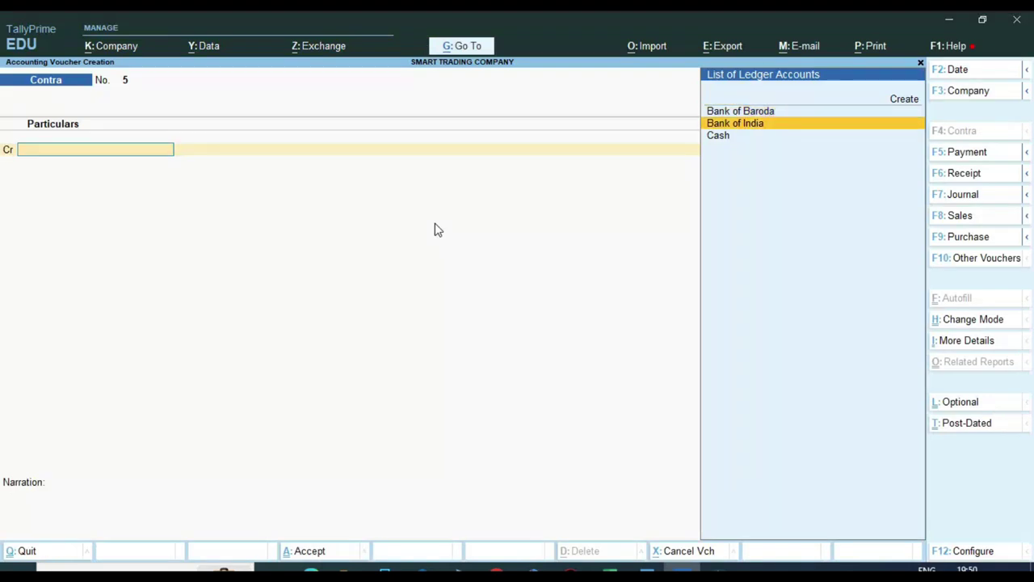
pyautogui.press('Return')
pyautogui.write('000')
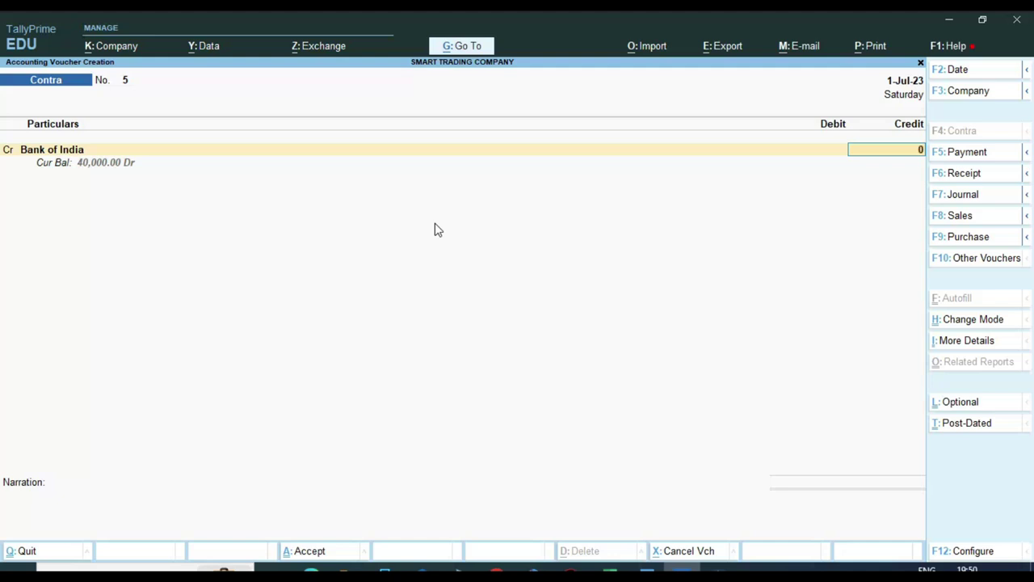
pyautogui.press('BackSpace')
pyautogui.press('BackSpace')
pyautogui.press('BackSpace')
pyautogui.write('2000')
pyautogui.press('Return')
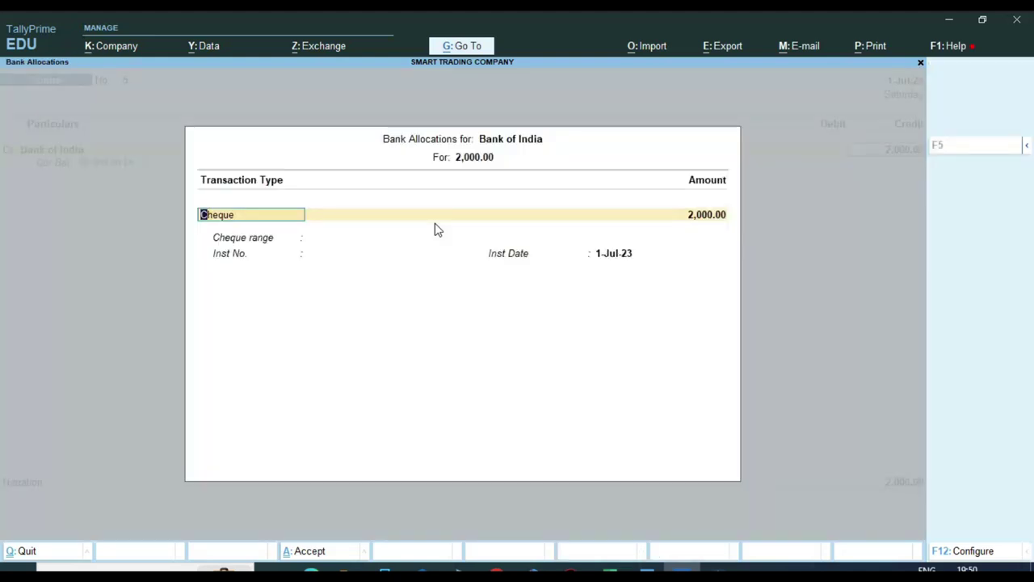
# Complete the Bank of India allocation as a cheque with instrument number 210102 from the TRANSFER-bob row, dated 1-Jul-23.
pyautogui.press('Return')
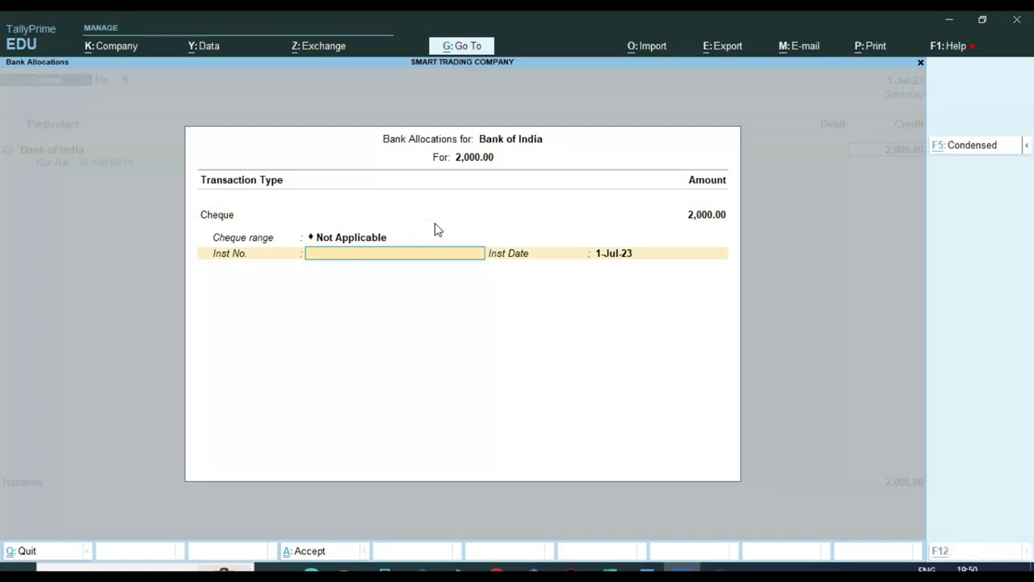
pyautogui.hotkey('alt', 'Tab')
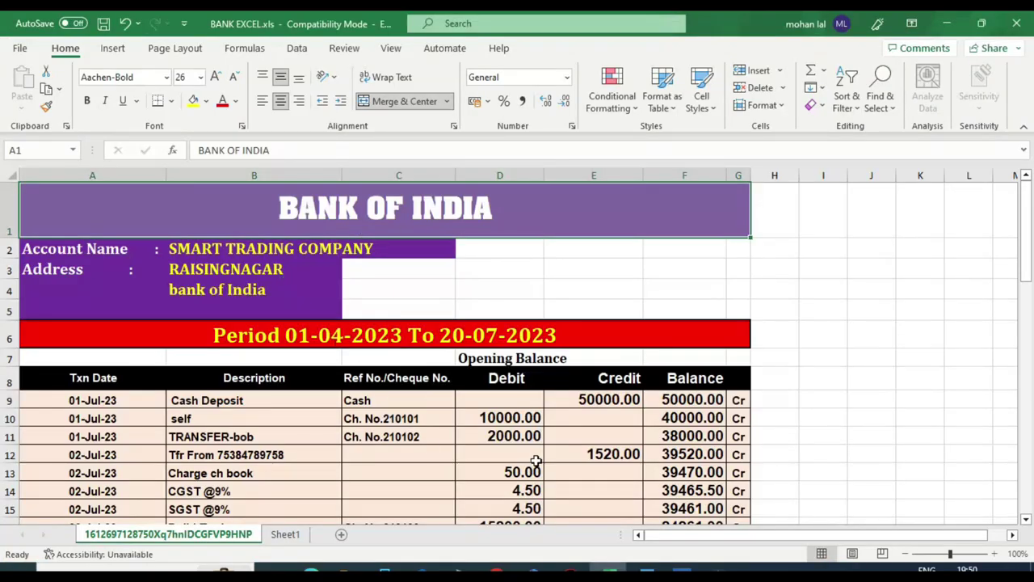
pyautogui.hotkey('alt', 'Tab')
pyautogui.write('21')
pyautogui.write('2')
pyautogui.press('Return')
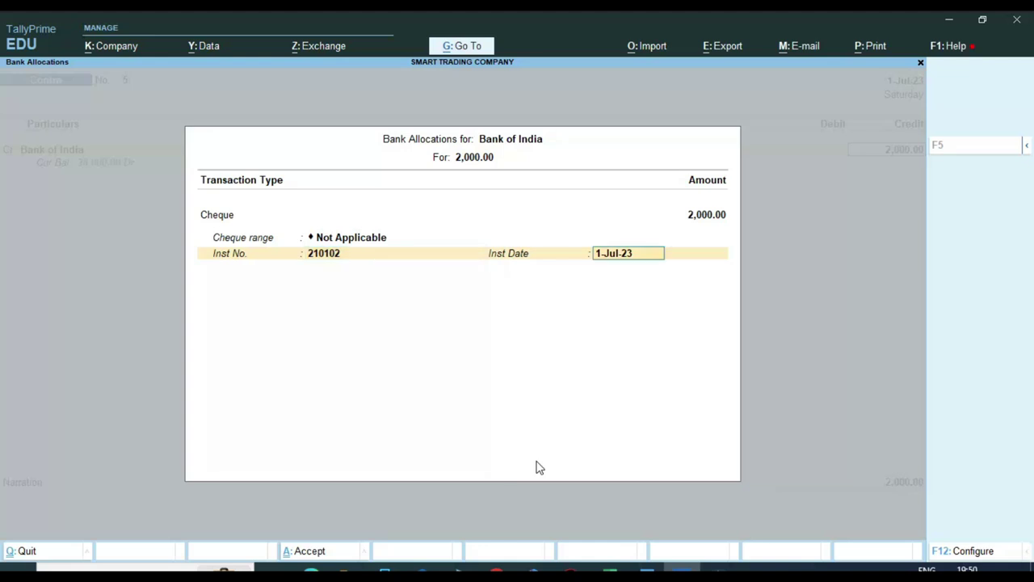
pyautogui.press('Return')
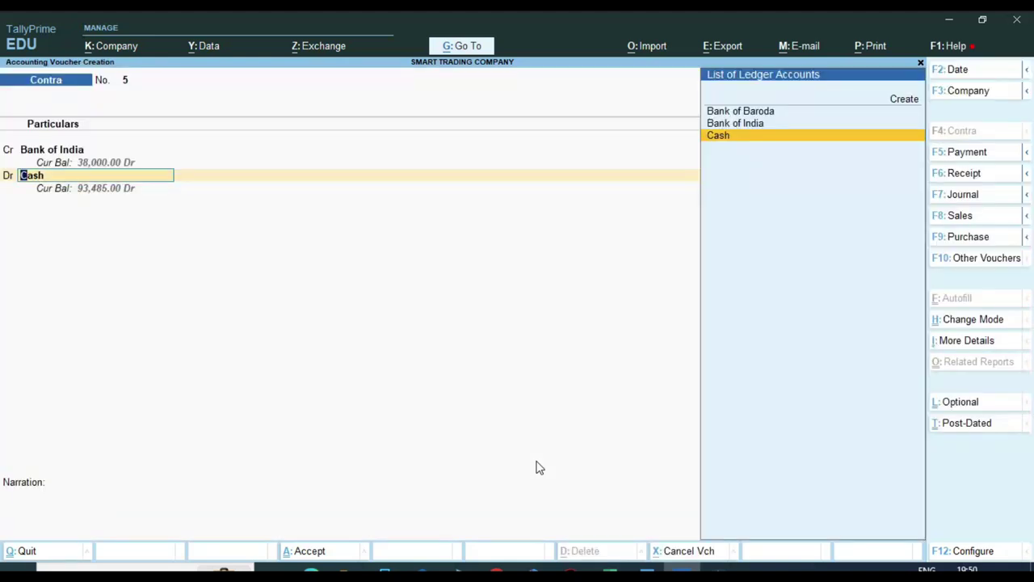
# Replace Cash with Bank of Baroda as the contra voucher's debit ledger for 2,000.00.
pyautogui.press('Up')
pyautogui.press('Up')
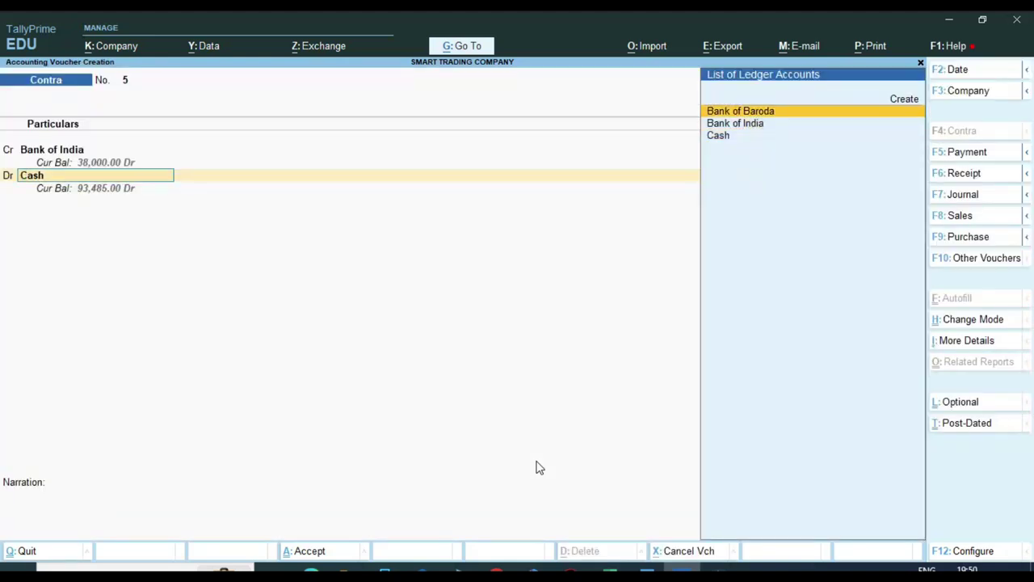
pyautogui.press('Return')
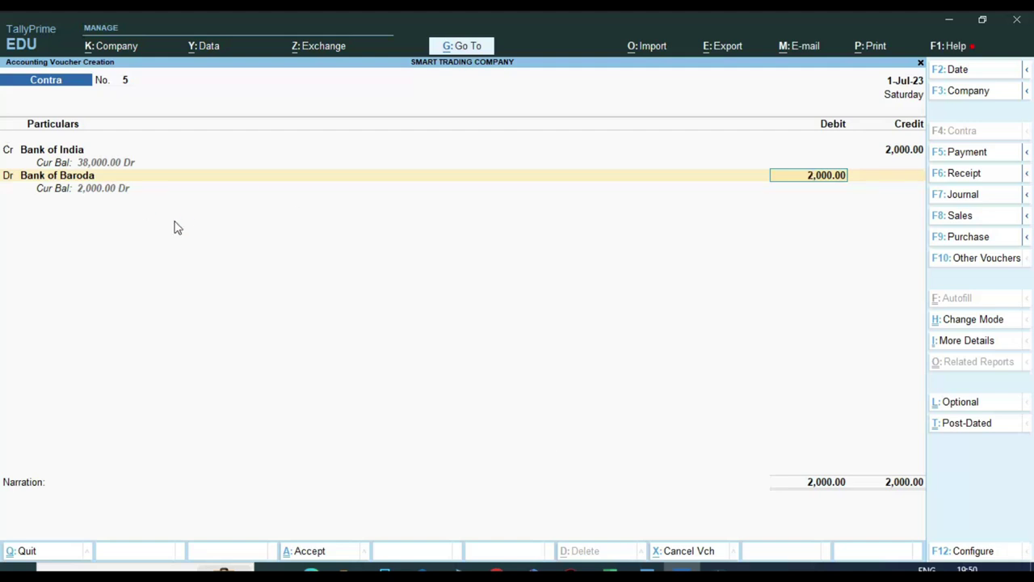
# Compare the voucher's current Bank of India balance with the TRANSFER-bob row's balance in Excel.
pyautogui.hotkey('ctrl', '1')
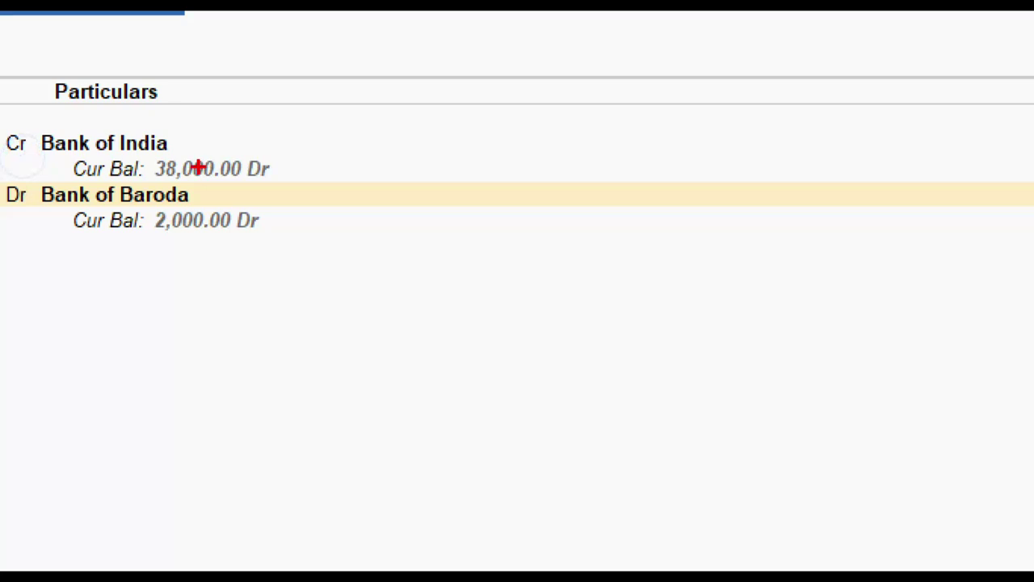
pyautogui.moveTo(149, 150); pyautogui.dragTo(296, 187)
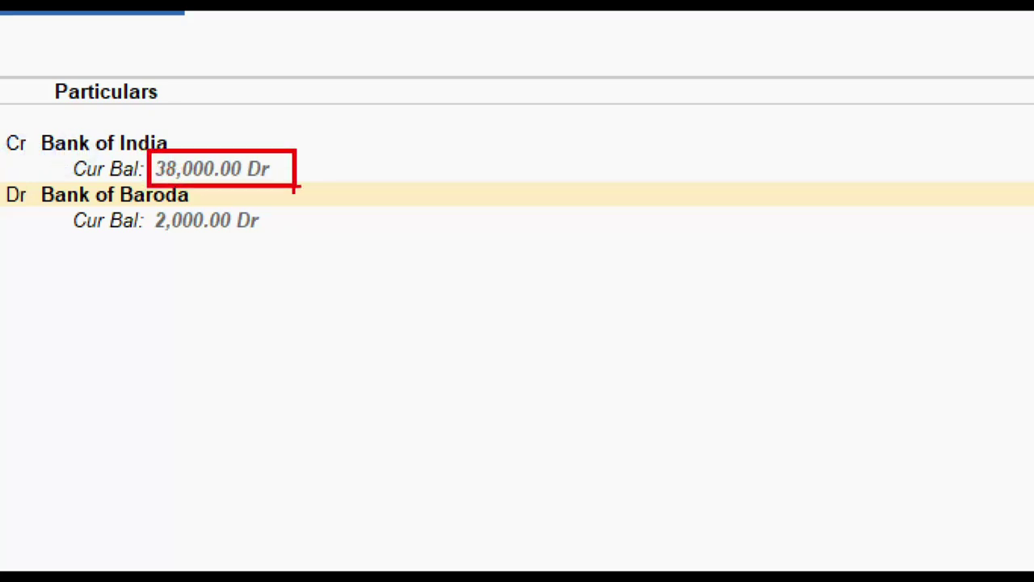
pyautogui.hotkey('alt', 'Tab')
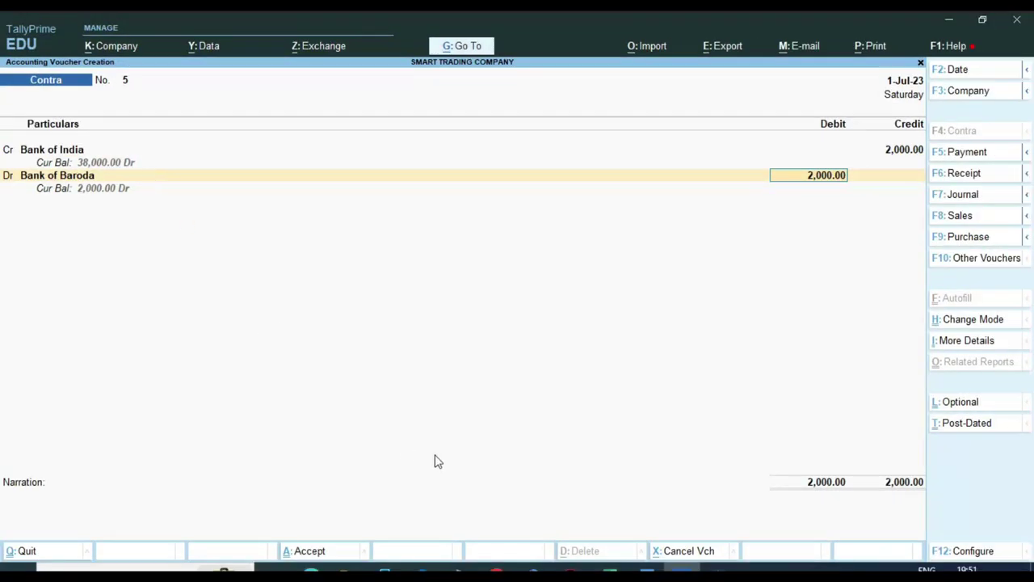
pyautogui.hotkey('alt', 'Tab')
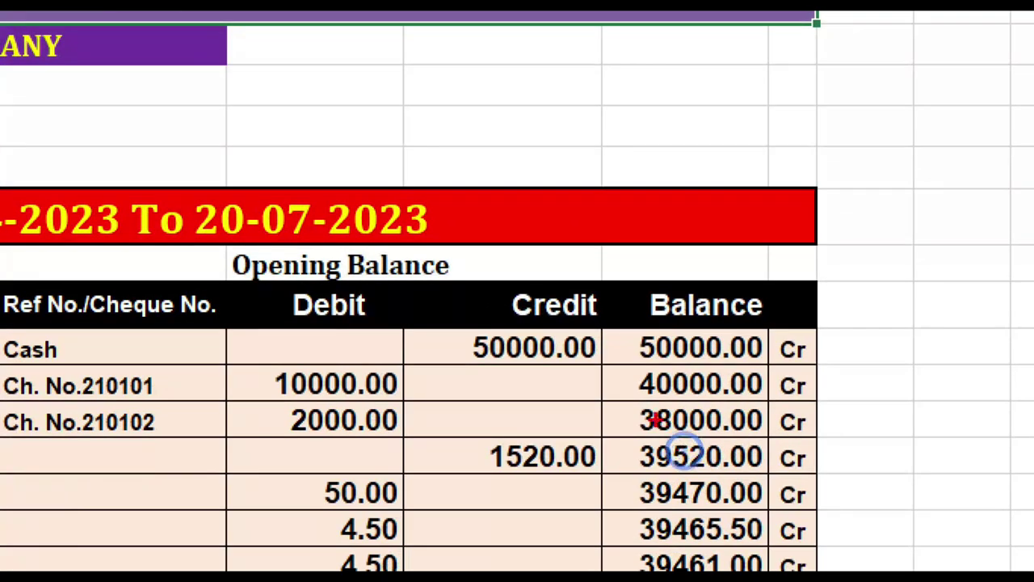
pyautogui.moveTo(598, 401)
pyautogui.mouseDown()
pyautogui.moveTo(619, 425)
pyautogui.moveTo(765, 446)
pyautogui.mouseUp()
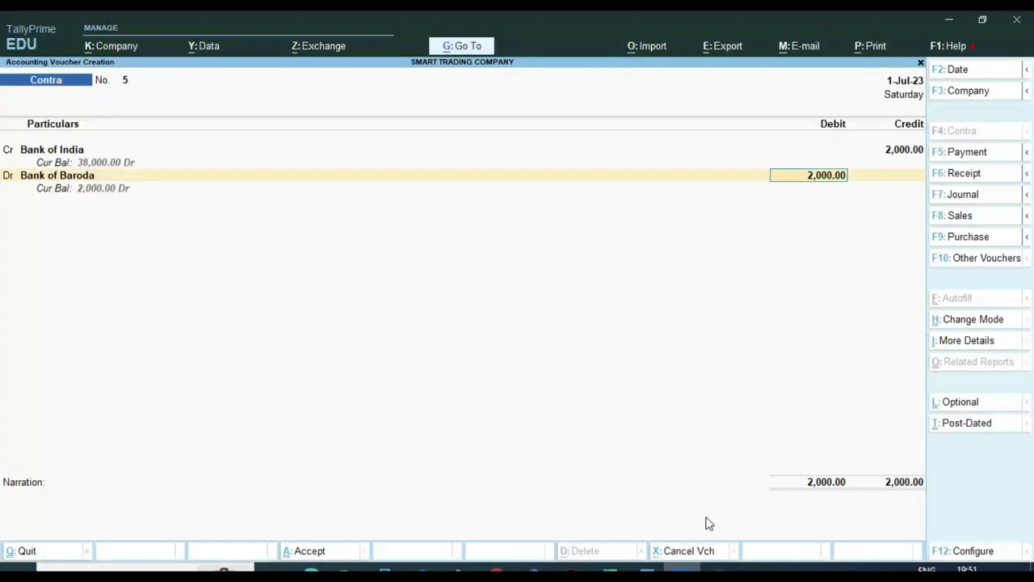
# Accept the Bank of Baroda debit and its bank allocation, leave the narration blank, and save the contra voucher.
pyautogui.press('Return')
pyautogui.press('Return')
pyautogui.press('Return')
pyautogui.press('Return')
pyautogui.press('Return')
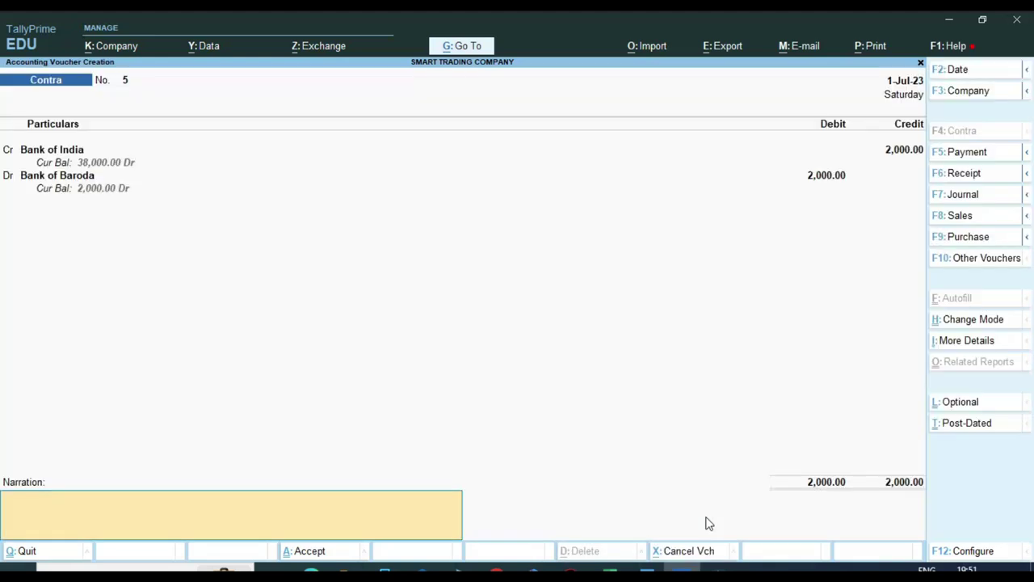
pyautogui.press('Return')
pyautogui.press('Return')
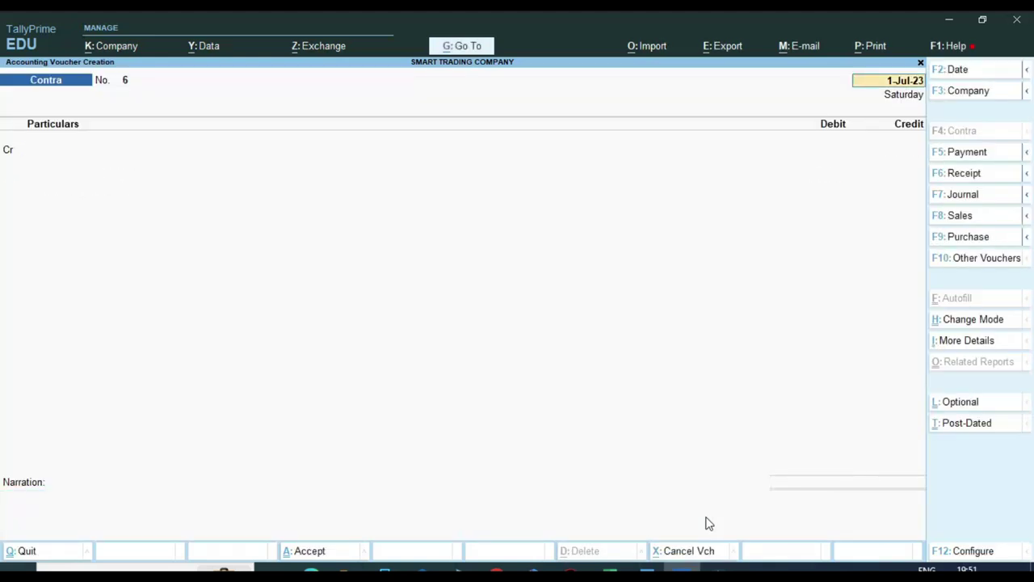
# Examine the date, description and credit amount of the Tfr From row in the Excel statement.
pyautogui.hotkey('alt', 'Tab')
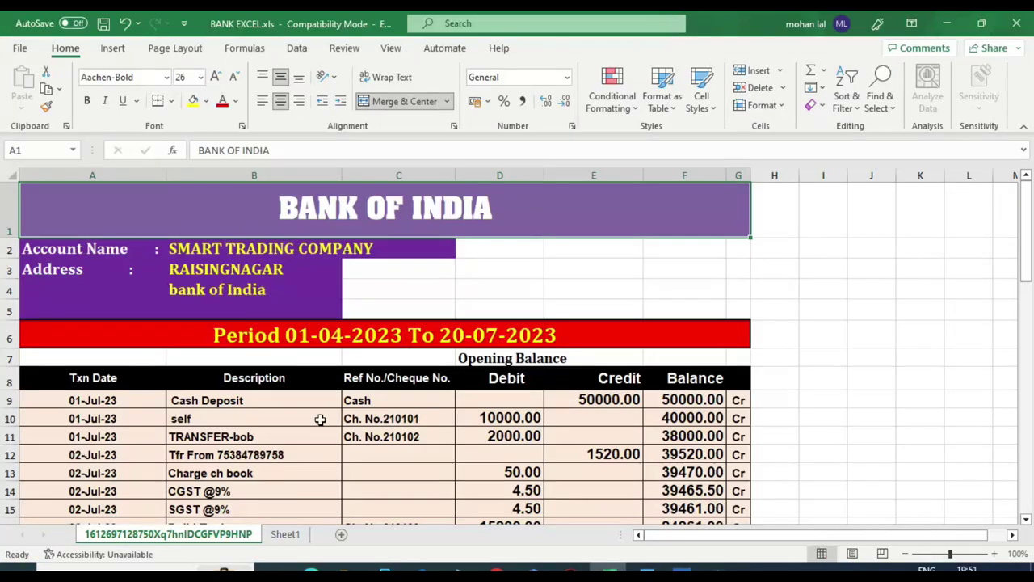
pyautogui.scroll(-1, 342, 427)
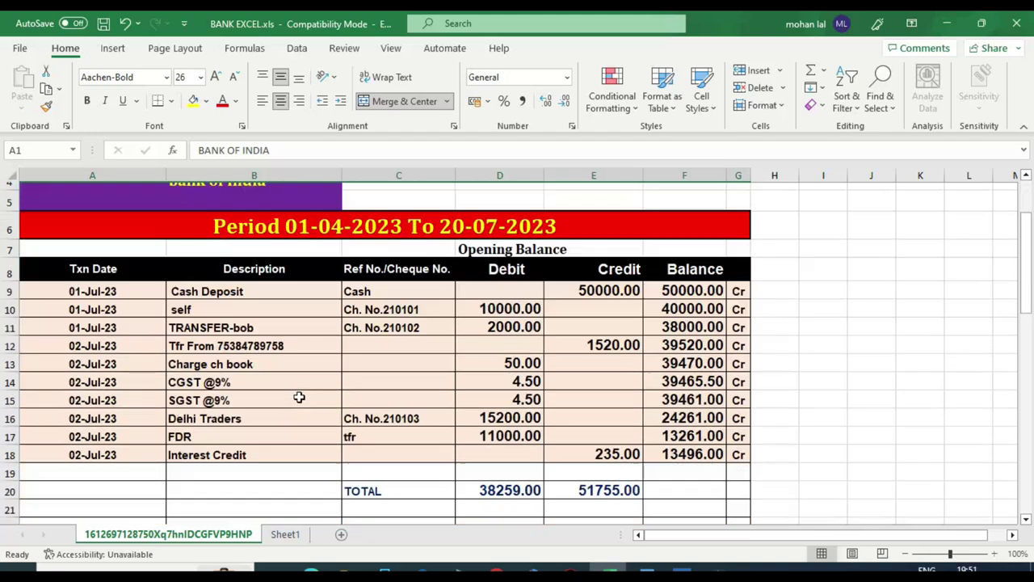
pyautogui.click(224, 354)
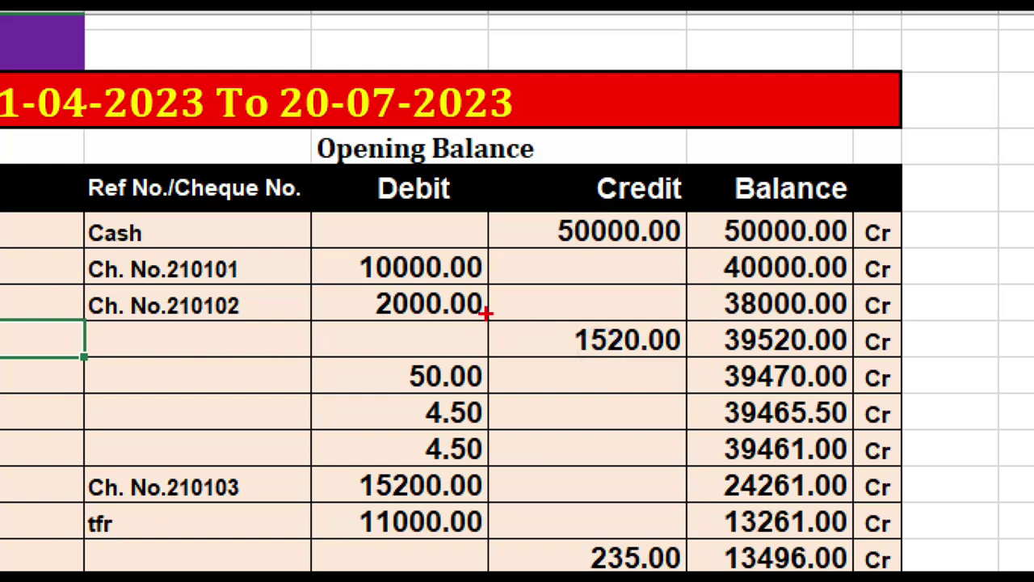
pyautogui.moveTo(486, 314); pyautogui.dragTo(689, 364)
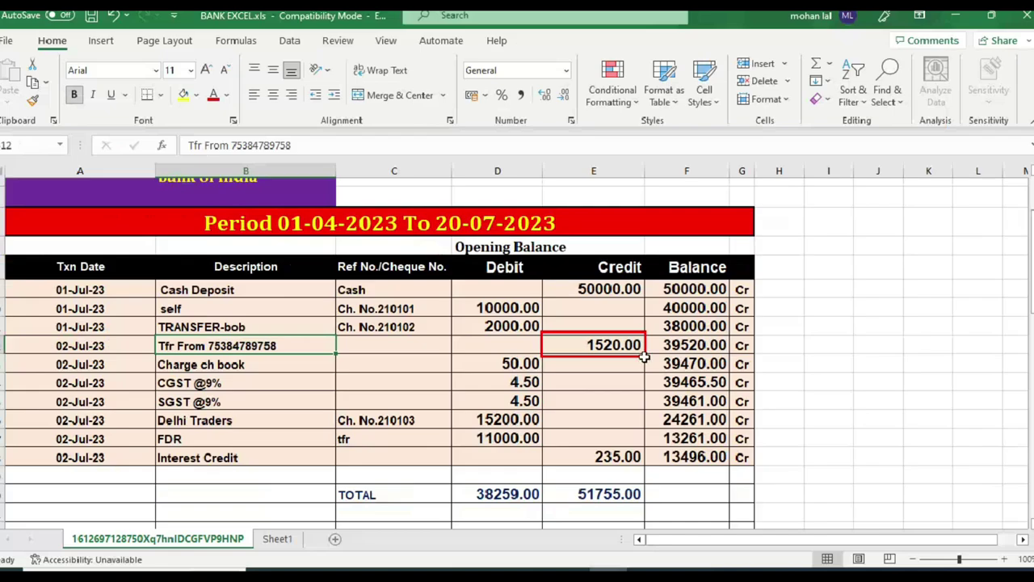
pyautogui.press('Left')
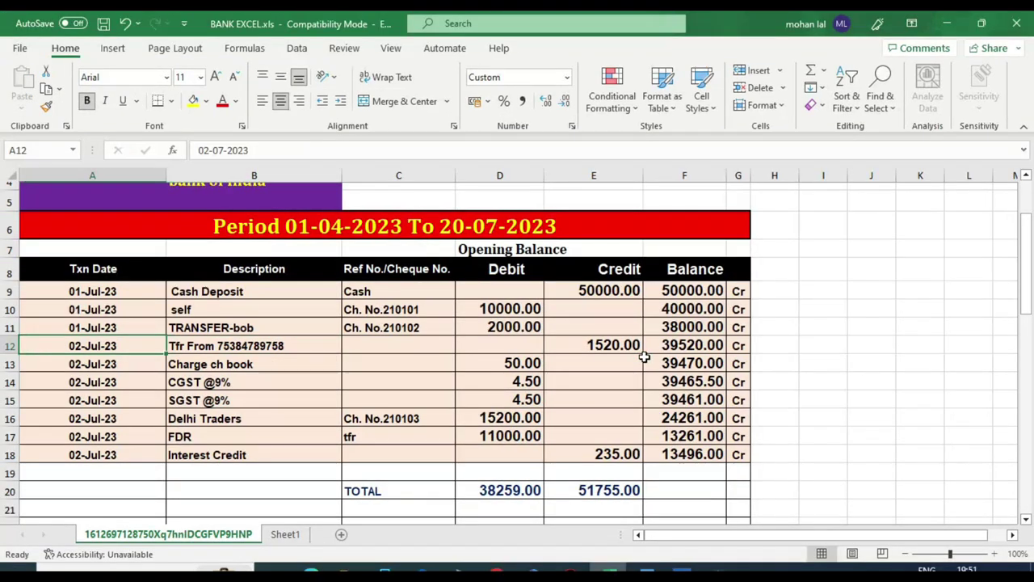
pyautogui.click(307, 345)
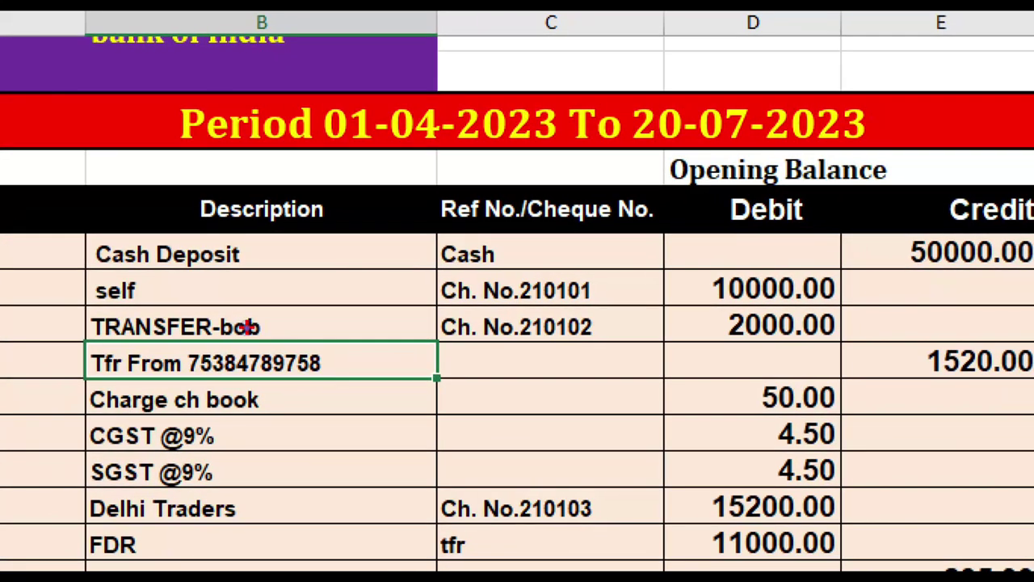
pyautogui.moveTo(905, 326)
pyautogui.mouseDown()
pyautogui.moveTo(899, 384)
pyautogui.moveTo(1026, 377)
pyautogui.moveTo(946, 307)
pyautogui.moveTo(881, 331)
pyautogui.mouseUp()
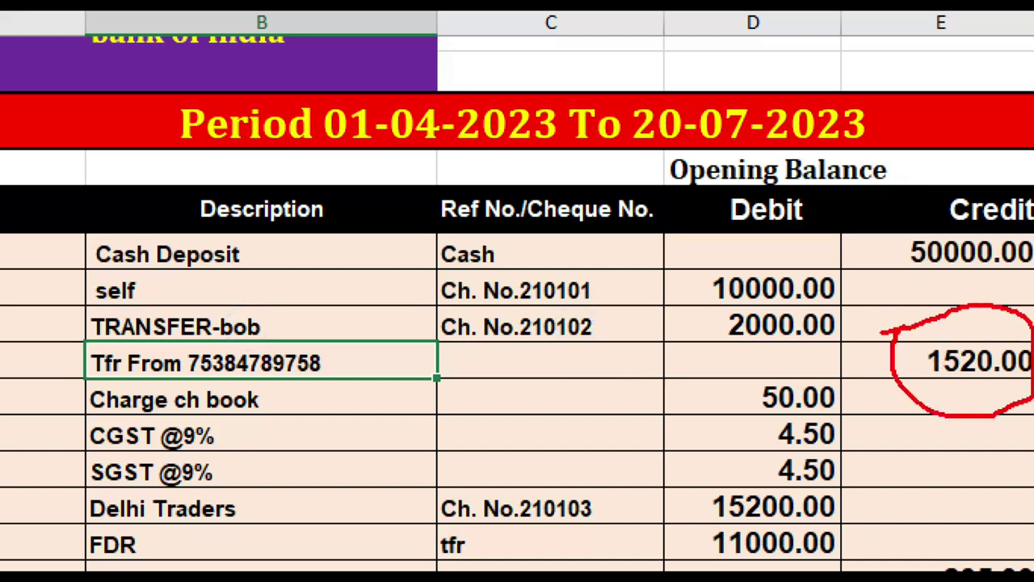
# Check who the Tfr From transfer came from and its credit amount in the Excel statement.
pyautogui.moveTo(393, 363); pyautogui.dragTo(499, 365)
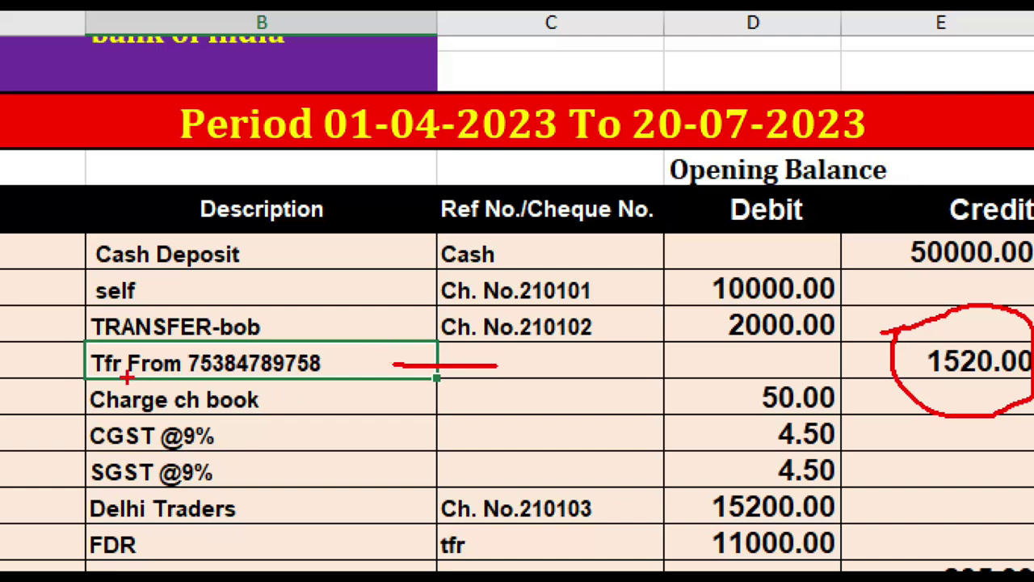
pyautogui.moveTo(76, 342)
pyautogui.mouseDown()
pyautogui.moveTo(161, 339)
pyautogui.moveTo(194, 388)
pyautogui.moveTo(96, 393)
pyautogui.moveTo(74, 339)
pyautogui.mouseUp()
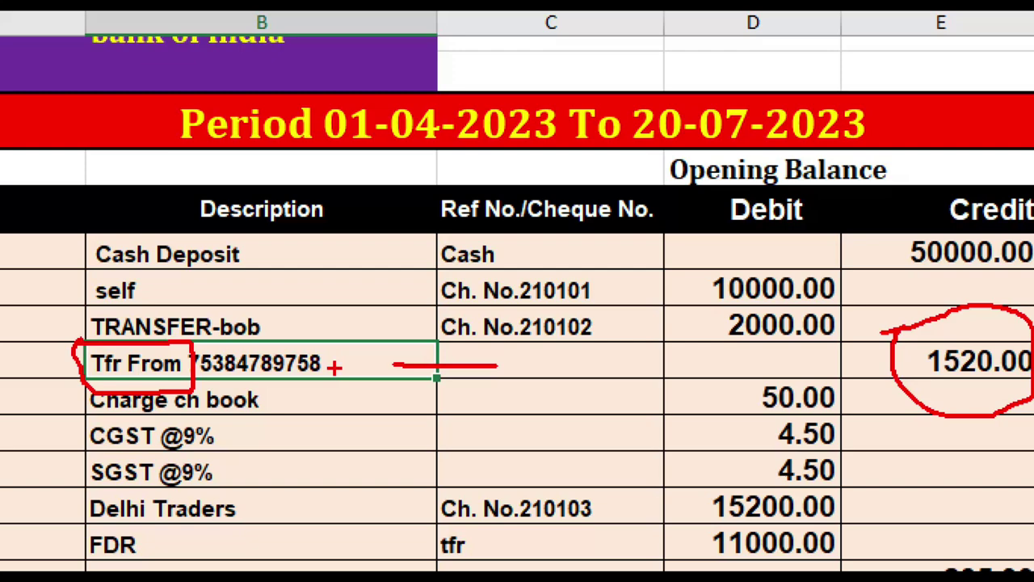
pyautogui.press('Escape')
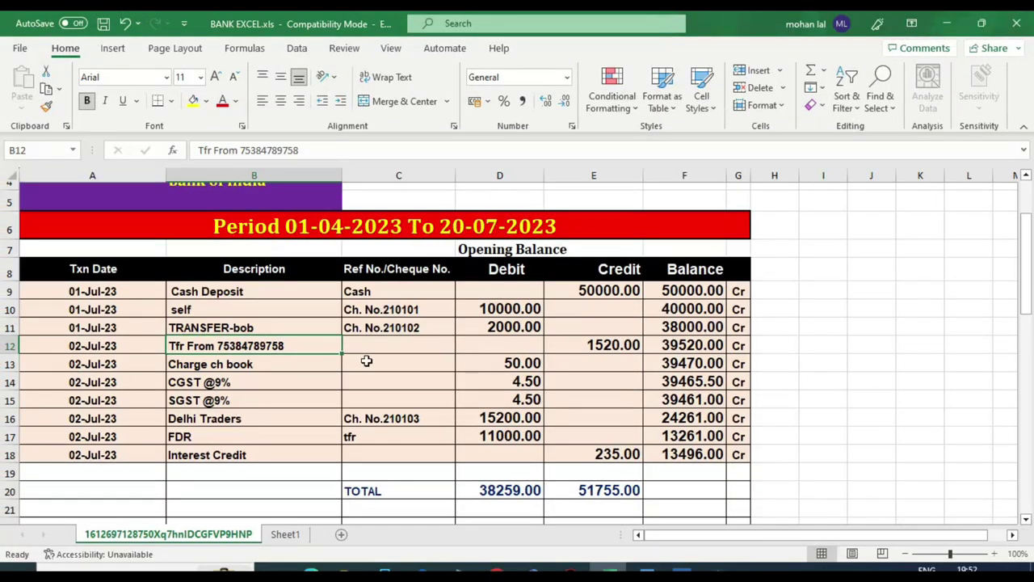
pyautogui.click(682, 572)
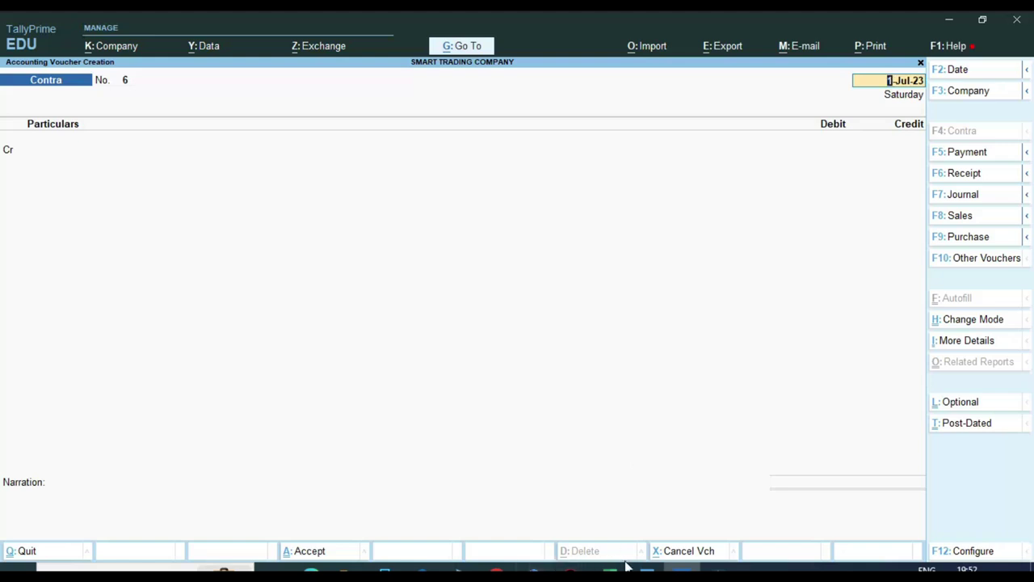
pyautogui.moveTo(610, 572)
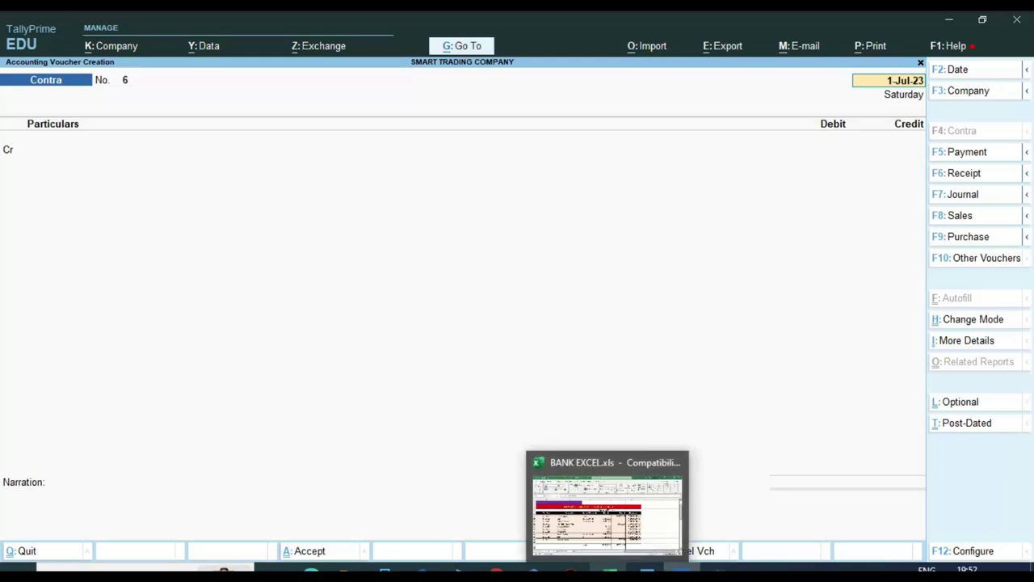
pyautogui.click(605, 506)
pyautogui.click(628, 346)
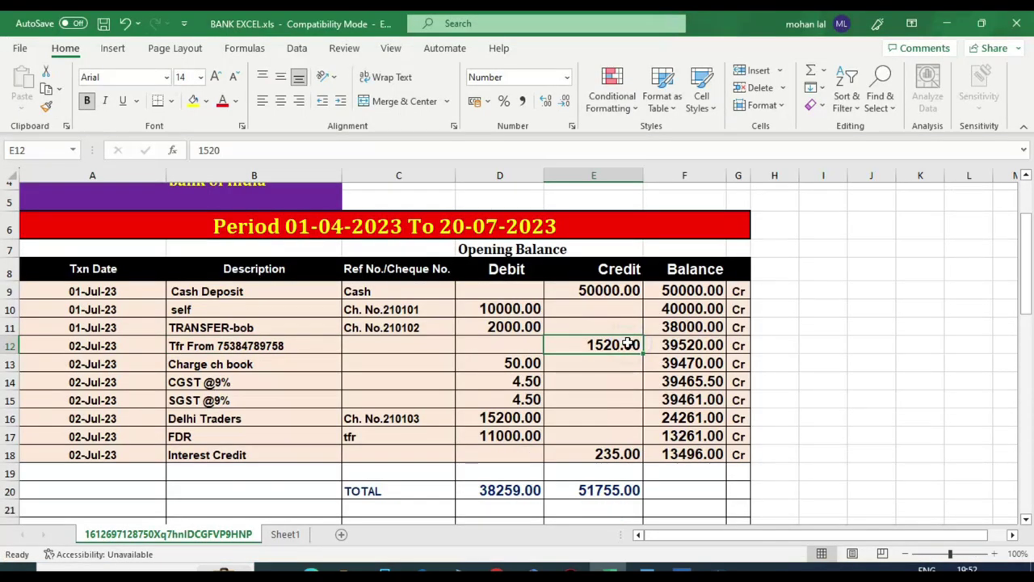
# Switch to TallyPrime and change the blank contra voucher to a receipt voucher.
pyautogui.moveTo(683, 570)
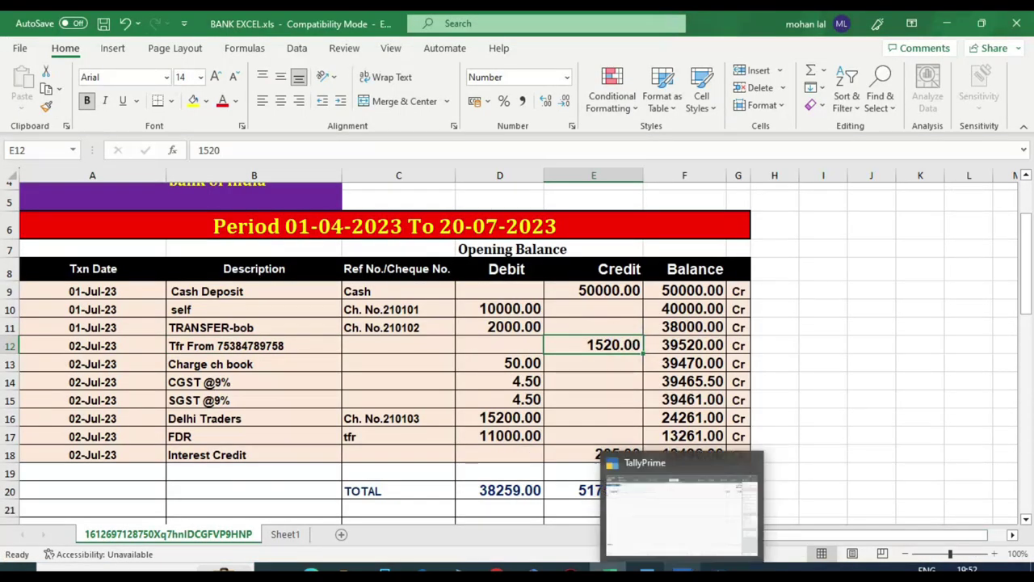
pyautogui.click(683, 509)
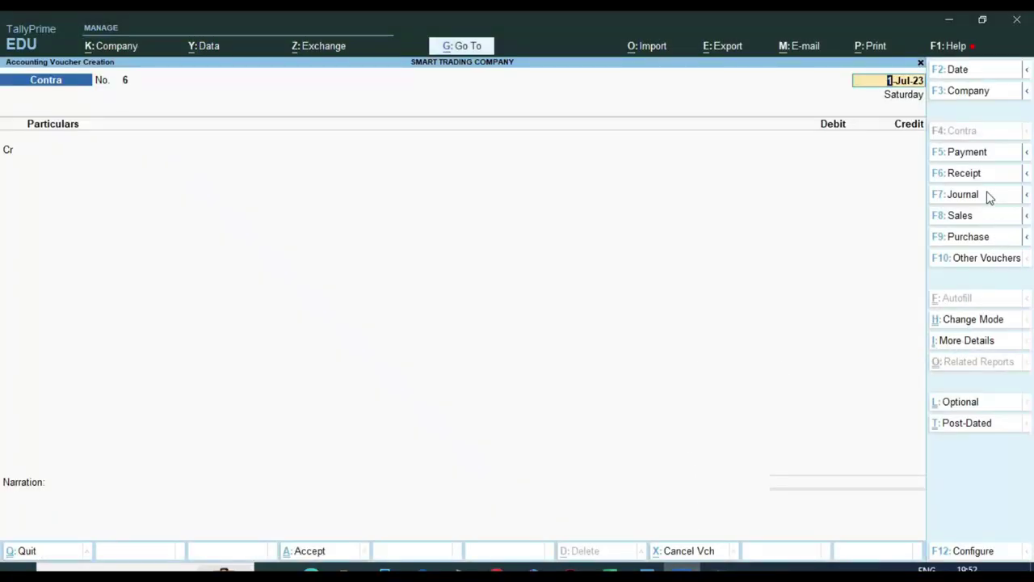
pyautogui.click(964, 173)
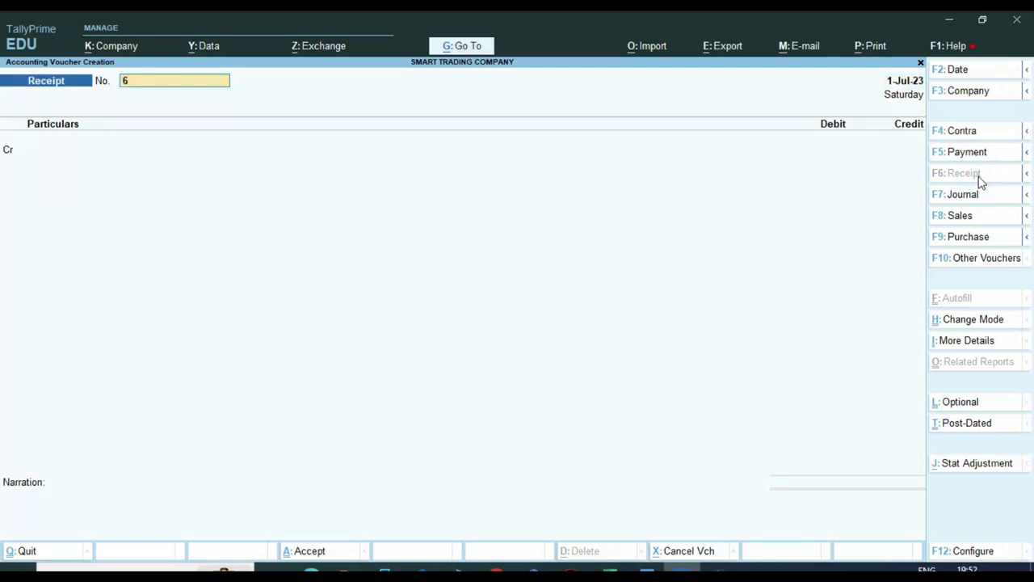
# Copy the sender's number from the Tfr From description in Excel into the receipt's voucher number in TallyPrime.
pyautogui.hotkey('alt', 'Tab')
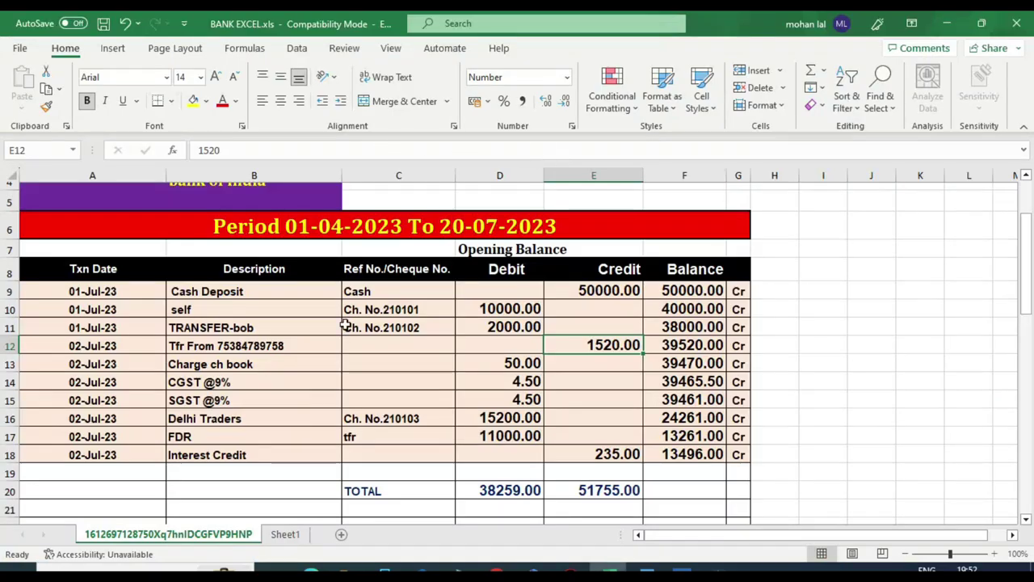
pyautogui.doubleClick(249, 345)
pyautogui.moveTo(217, 345); pyautogui.dragTo(285, 346)
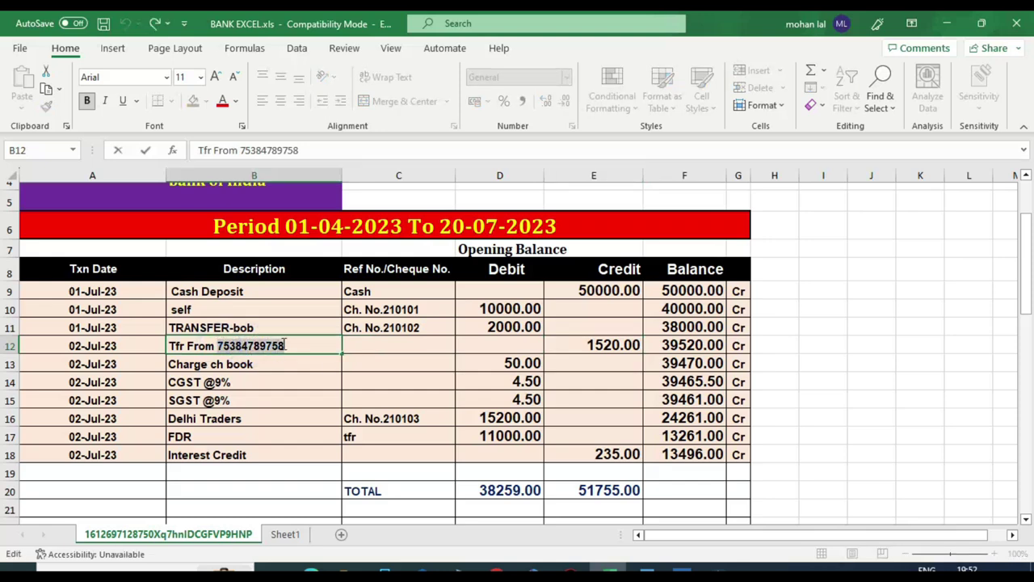
pyautogui.rightClick(275, 347)
pyautogui.click(311, 379)
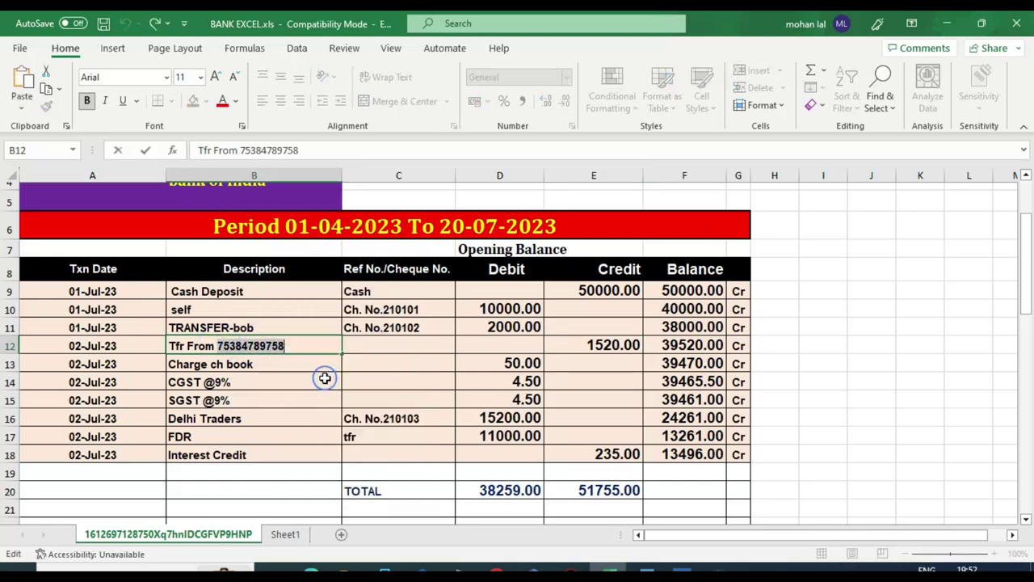
pyautogui.hotkey('alt', 'Tab')
pyautogui.hotkey('ctrl', 'alt', 'v')
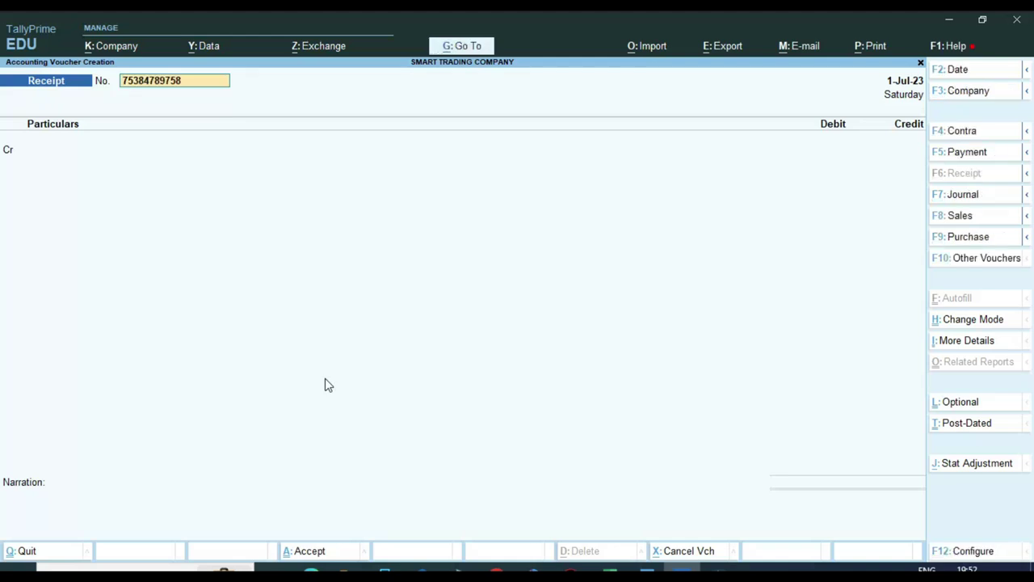
# Confirm the voucher number and set the receipt's date to 2-Jul-23.
pyautogui.press('Return')
pyautogui.press('F2')
pyautogui.press('Return')
pyautogui.press('Return')
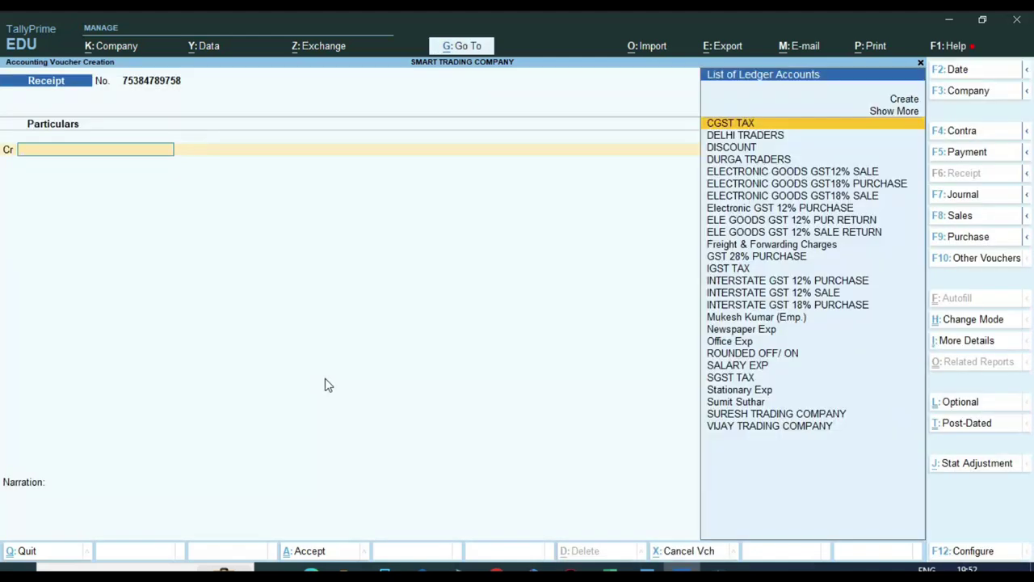
pyautogui.write('su')
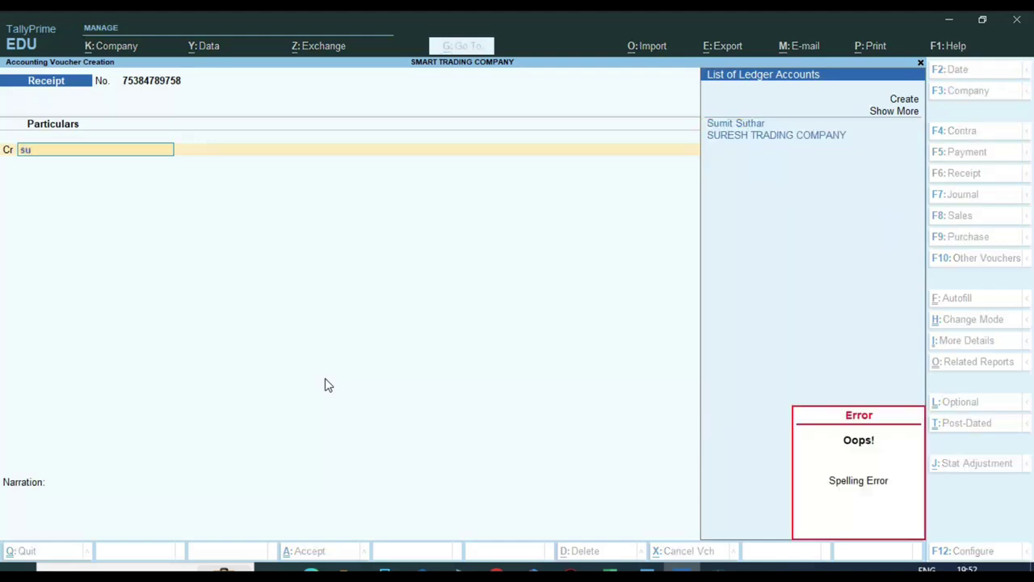
pyautogui.hotkey('alt', 'Tab')
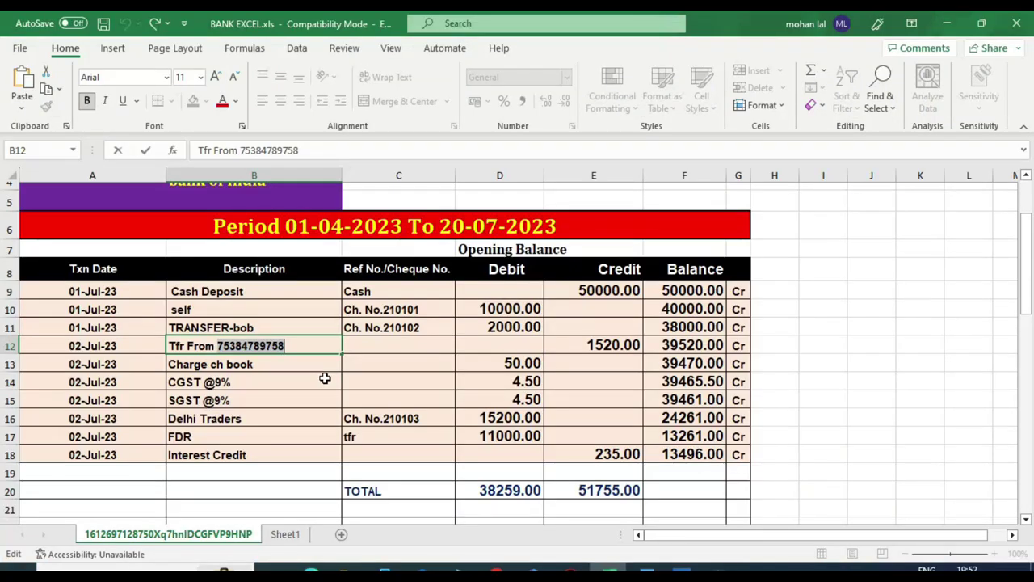
pyautogui.hotkey('alt', 'Tab')
pyautogui.press('BackSpace')
pyautogui.press('BackSpace')
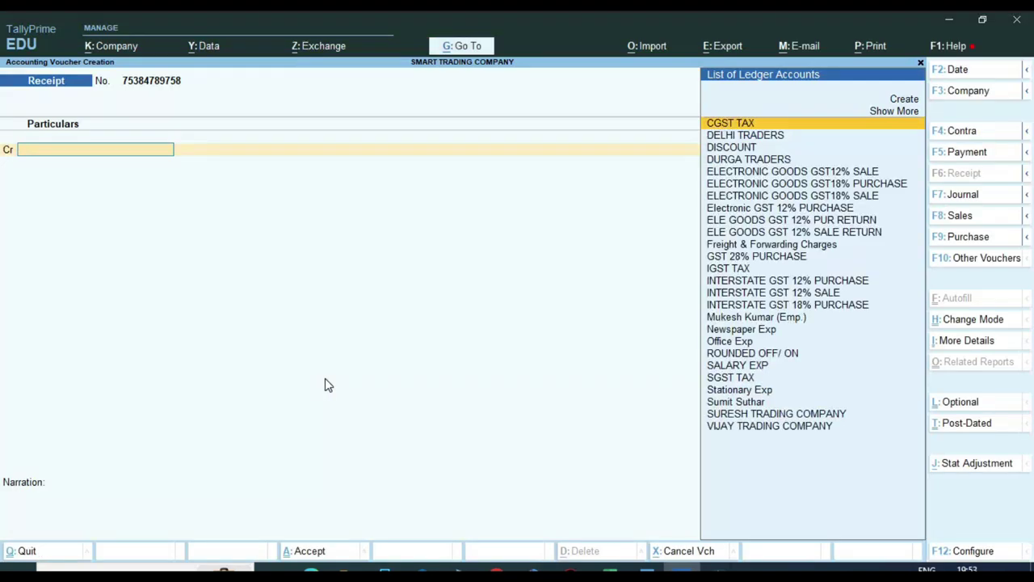
# Try SURESH TRADING COMPANY as the receipt's credit ledger.
pyautogui.press('Down')
pyautogui.press('Down')
pyautogui.press('Down')
pyautogui.press('Down')
pyautogui.press('Down')
pyautogui.press('Down')
pyautogui.press('Down')
pyautogui.press('Down')
pyautogui.press('Down')
pyautogui.press('Down')
pyautogui.press('Down')
pyautogui.press('Down')
pyautogui.press('Down')
pyautogui.press('Down')
pyautogui.press('Down')
pyautogui.press('Down')
pyautogui.press('Down')
pyautogui.press('Down')
pyautogui.press('Down')
pyautogui.press('Down')
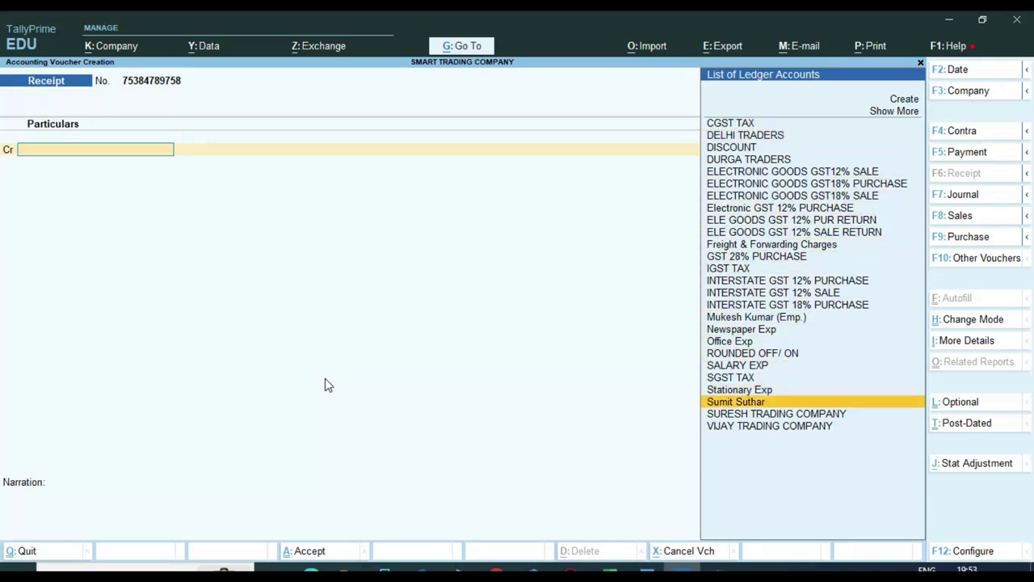
pyautogui.press('Return')
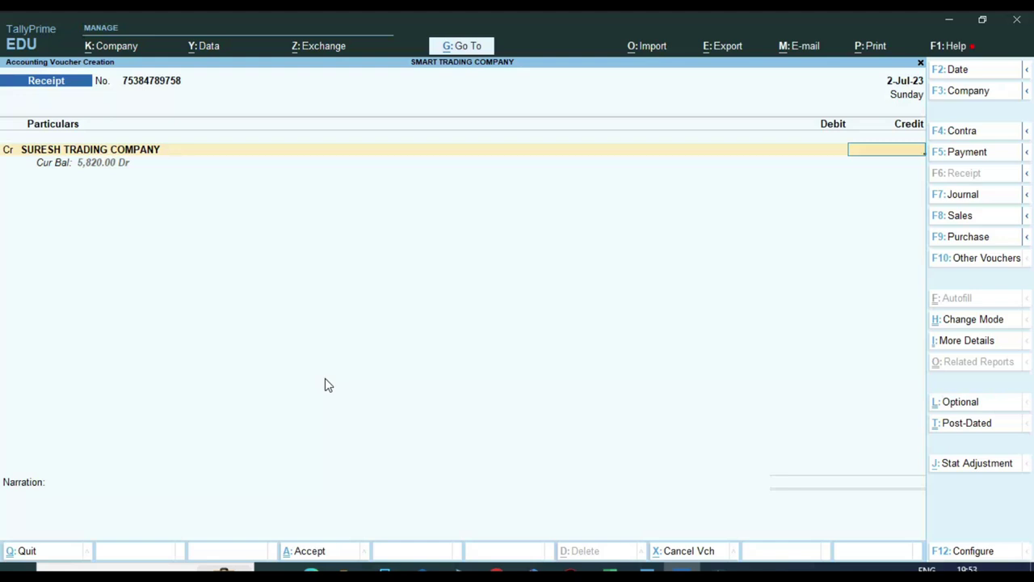
pyautogui.press('BackSpace')
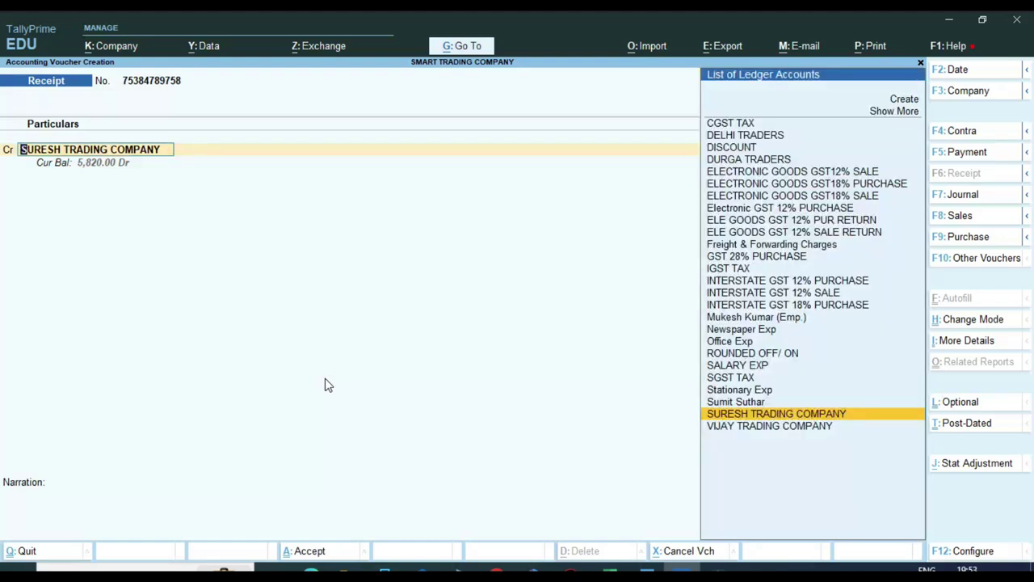
# Create a ledger named Suspenses A/c under the Suspense A/c group and use it as the receipt's credit ledger.
pyautogui.press('Up')
pyautogui.press('Up')
pyautogui.press('Up')
pyautogui.press('Up')
pyautogui.press('Up')
pyautogui.press('Up')
pyautogui.press('Up')
pyautogui.press('Up')
pyautogui.press('Up')
pyautogui.press('Up')
pyautogui.press('Up')
pyautogui.press('Up')
pyautogui.press('Up')
pyautogui.press('Up')
pyautogui.press('Up')
pyautogui.press('Up')
pyautogui.press('Up')
pyautogui.press('Up')
pyautogui.press('Up')
pyautogui.press('Up')
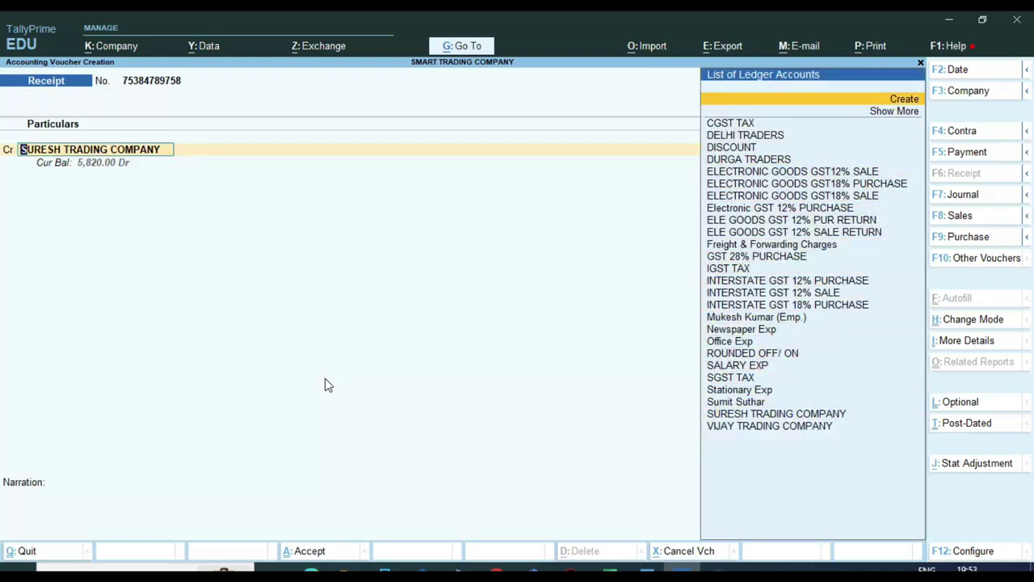
pyautogui.press('Return')
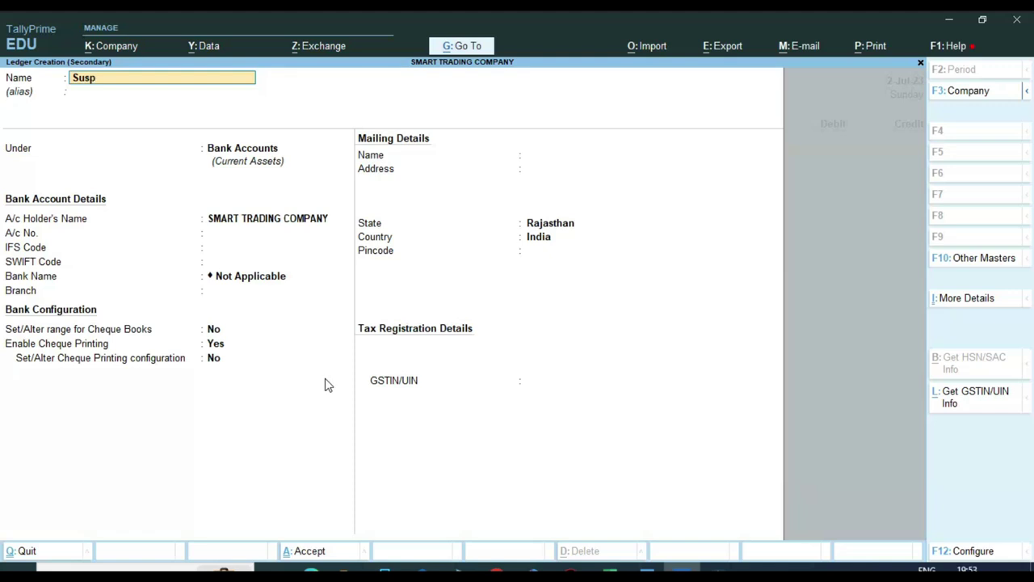
pyautogui.write('Suspenses a/c')
pyautogui.press('Return')
pyautogui.write('Sus')
pyautogui.press('Return')
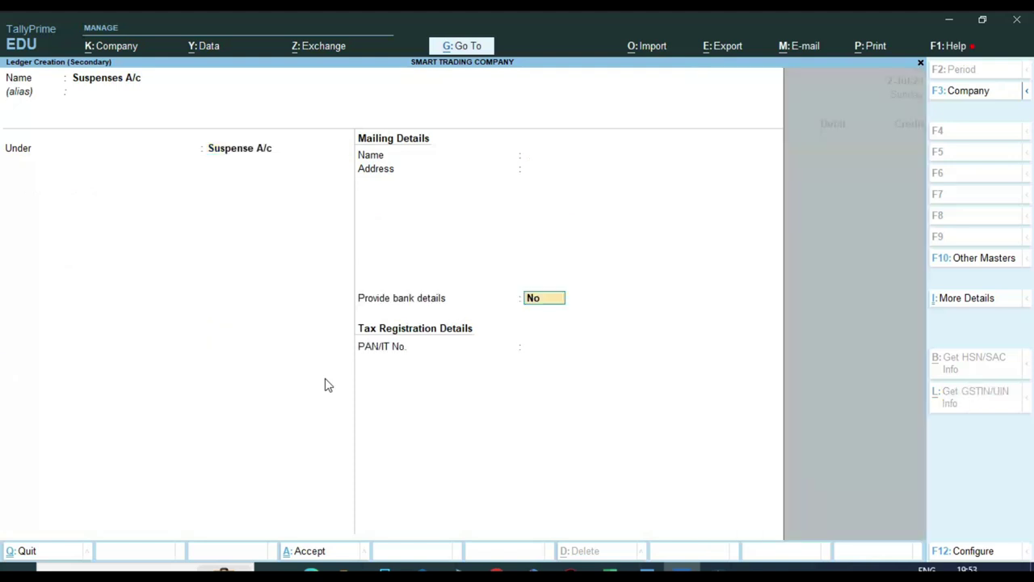
pyautogui.press('Return')
pyautogui.press('Return')
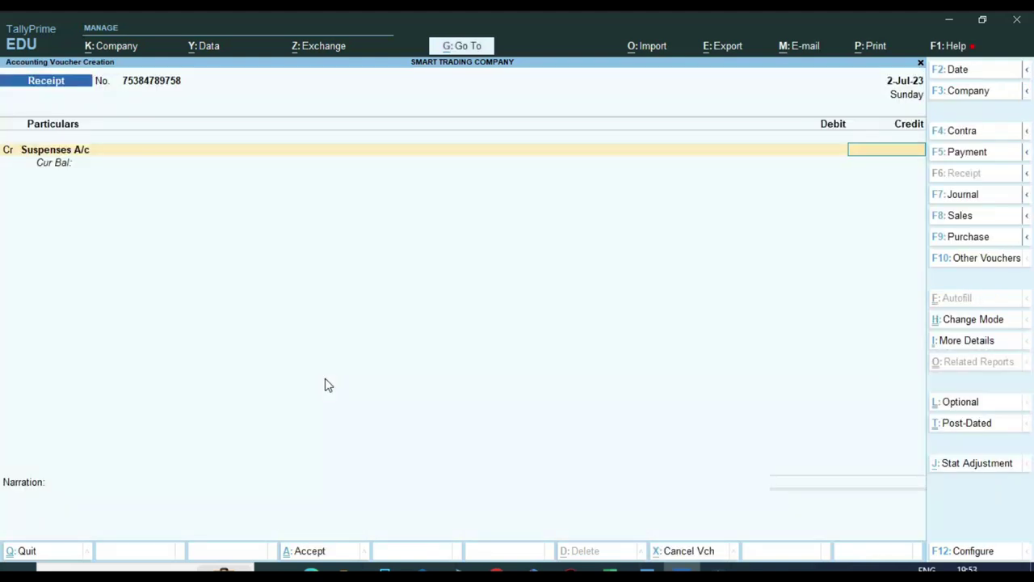
# Credit Suspenses A/c with 1,520.00 from the statement and choose Bank of India as the debit ledger for the same amount.
pyautogui.hotkey('alt', 'Tab')
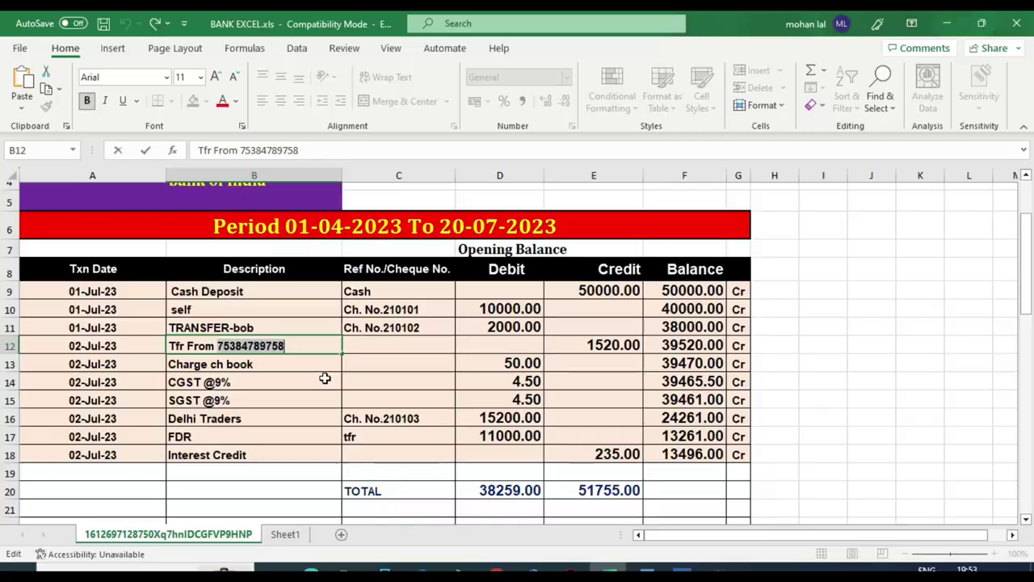
pyautogui.hotkey('alt', 'Tab')
pyautogui.write('1520')
pyautogui.press('Return')
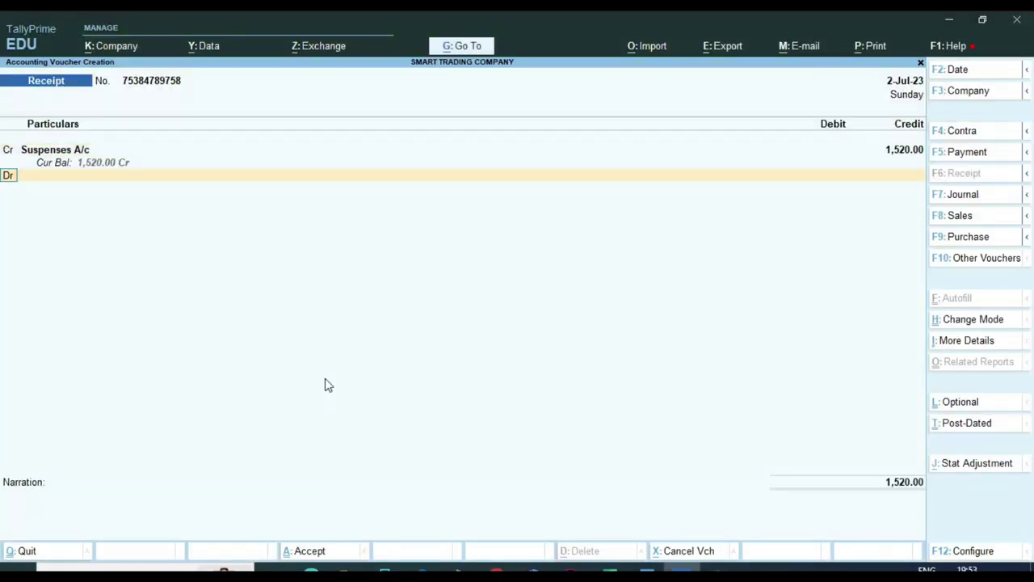
pyautogui.write('Bank')
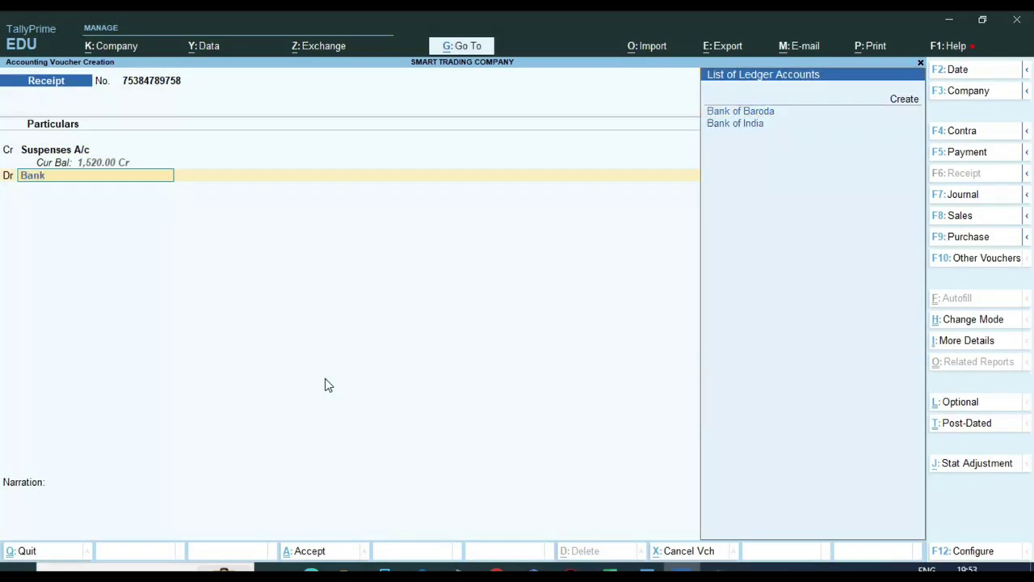
pyautogui.press('Down')
pyautogui.press('Return')
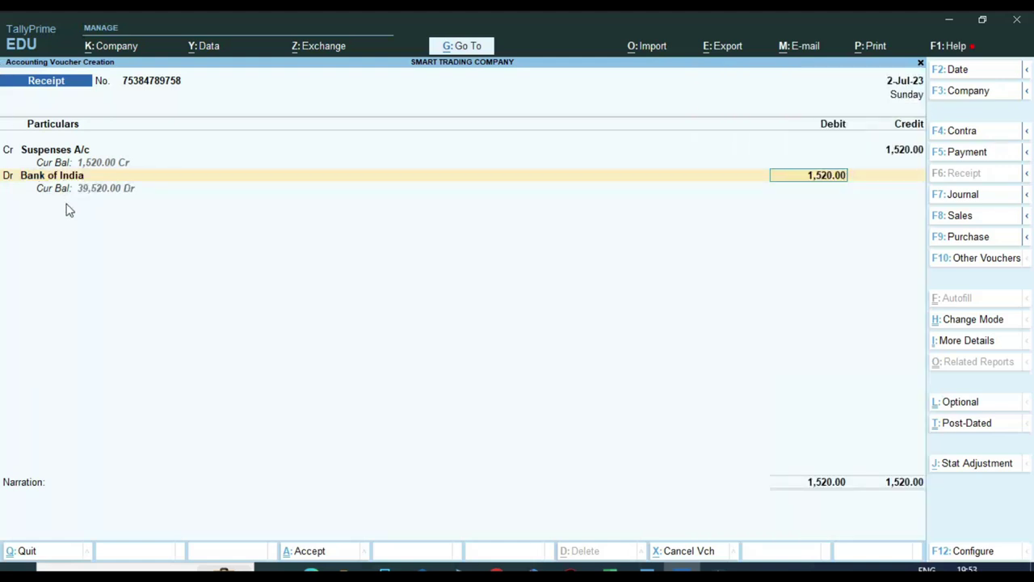
# Compare the receipt's current Bank of India balance with the Tfr From row's balance in Excel.
pyautogui.press('ctrl')
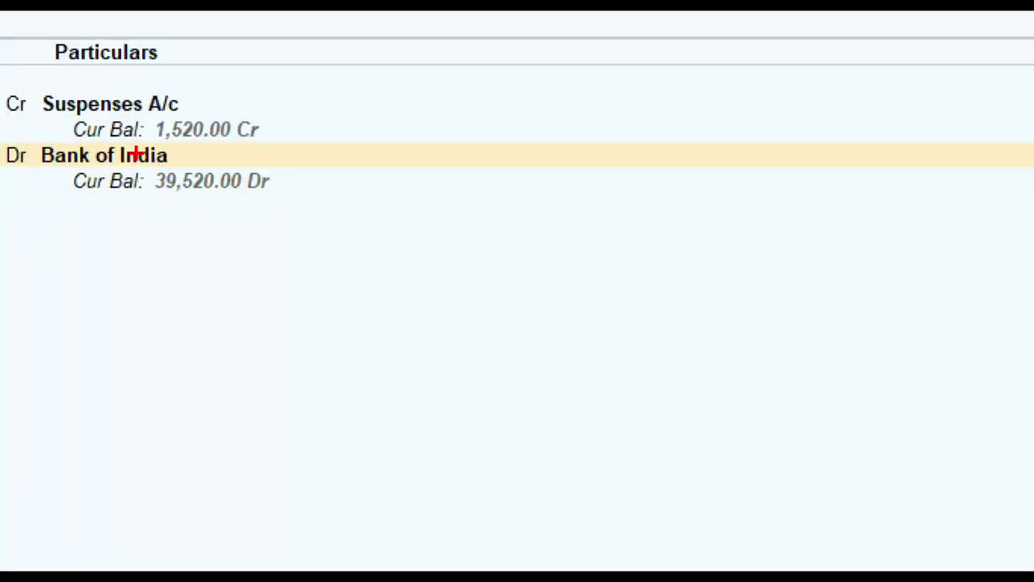
pyautogui.moveTo(67, 173); pyautogui.dragTo(103, 196)
pyautogui.moveTo(207, 199); pyautogui.dragTo(287, 202)
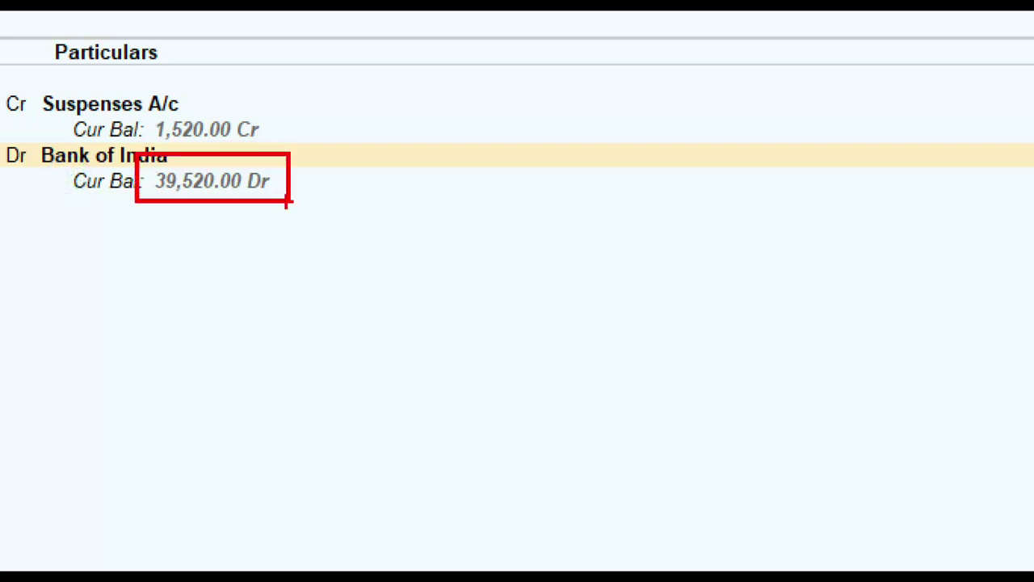
pyautogui.hotkey('alt', 'Tab')
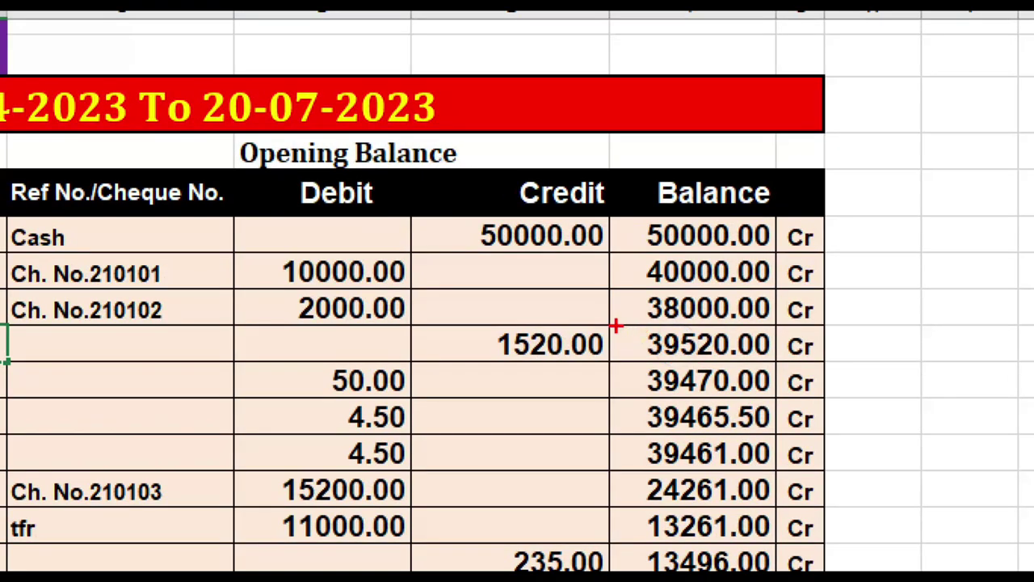
pyautogui.moveTo(616, 325)
pyautogui.mouseDown()
pyautogui.moveTo(683, 365)
pyautogui.moveTo(776, 364)
pyautogui.mouseUp()
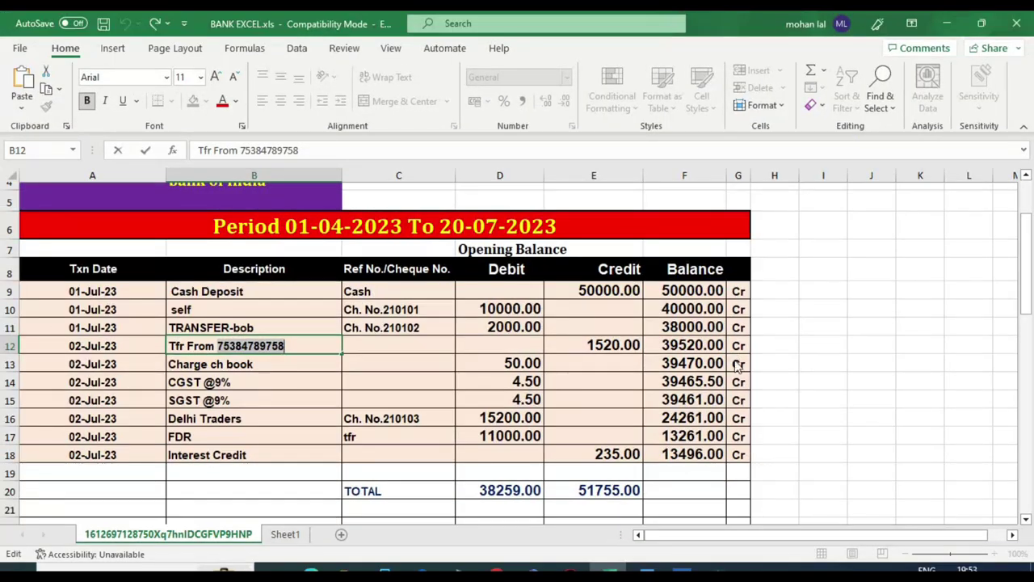
# Return to TallyPrime and allocate the 1,520.00 Bank of India debit as Cheque/DD dated 2-Jul-23 with bank name Pnb.
pyautogui.hotkey('alt', 'Tab')
pyautogui.press('Return')
pyautogui.press('Return')
pyautogui.press('Return')
pyautogui.press('Return')
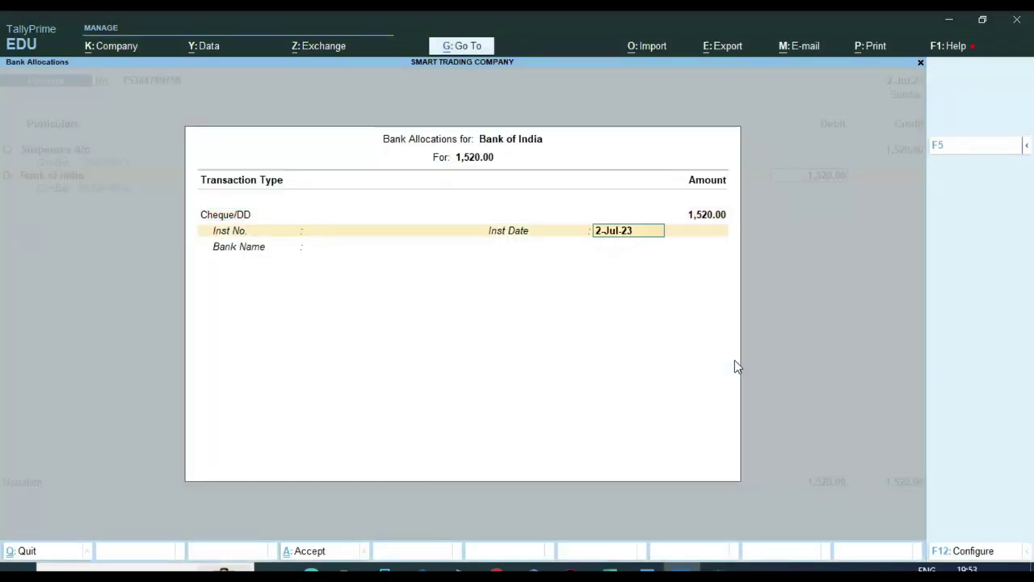
pyautogui.press('Return')
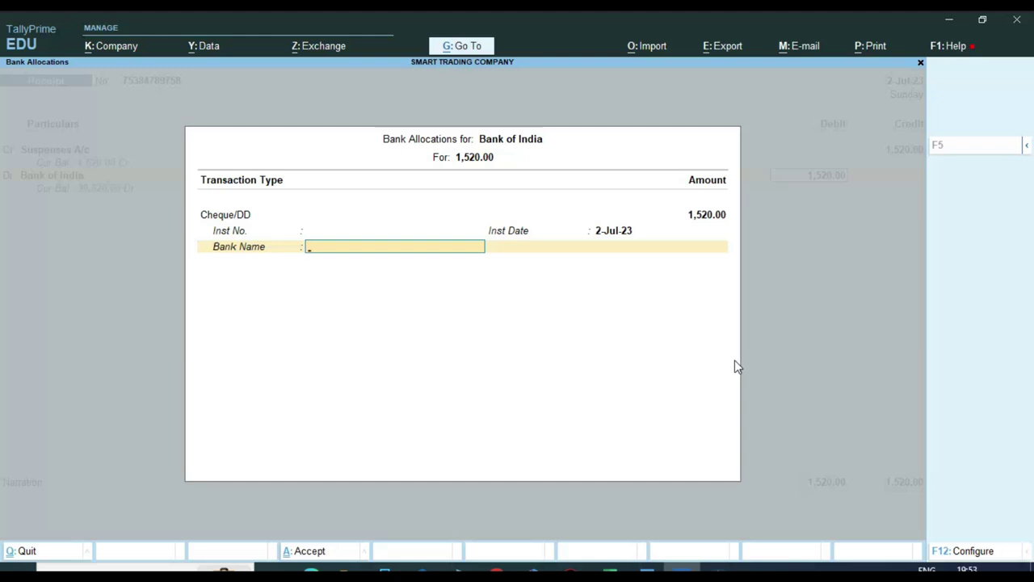
pyautogui.write('t')
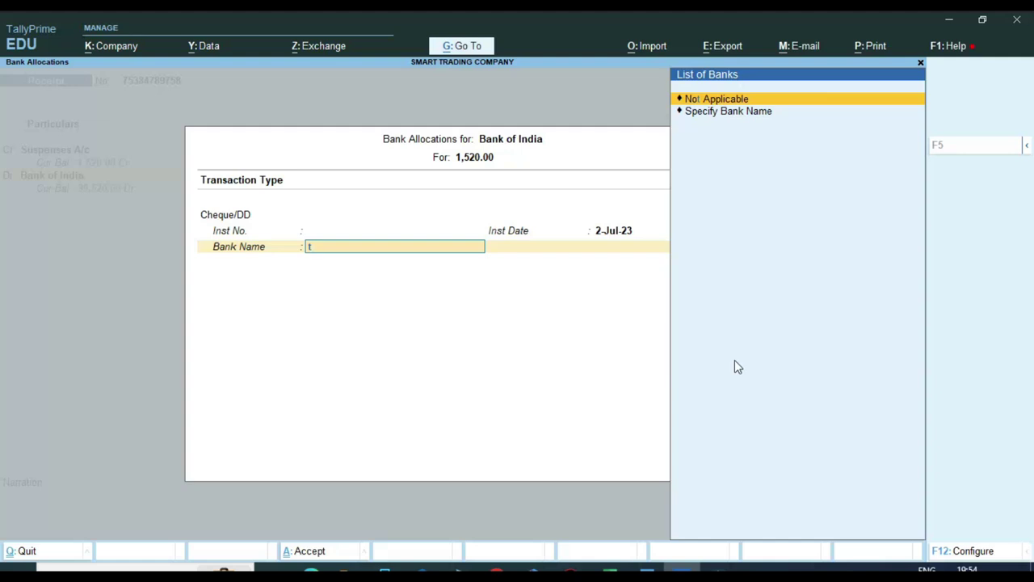
pyautogui.press('Down')
pyautogui.press('Return')
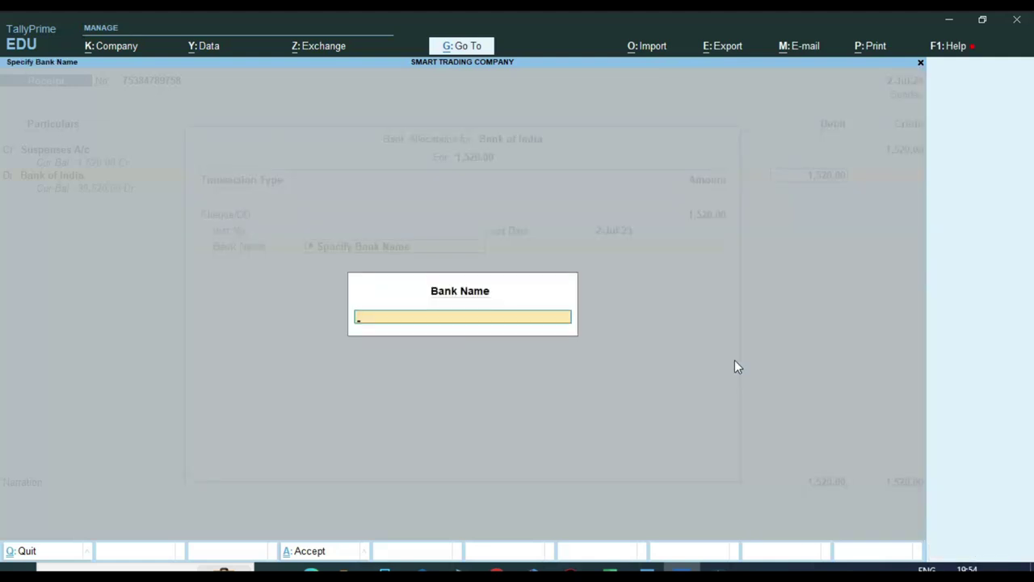
pyautogui.write('Pnb')
pyautogui.press('Return')
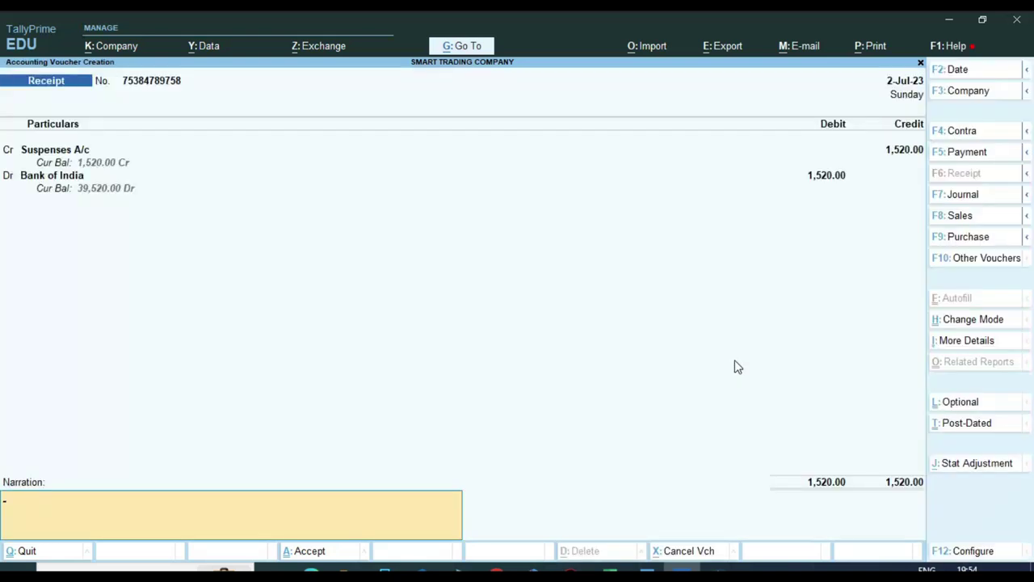
# Enter the narration suspenses and save the receipt voucher.
pyautogui.write('uspenses')
pyautogui.press('Return')
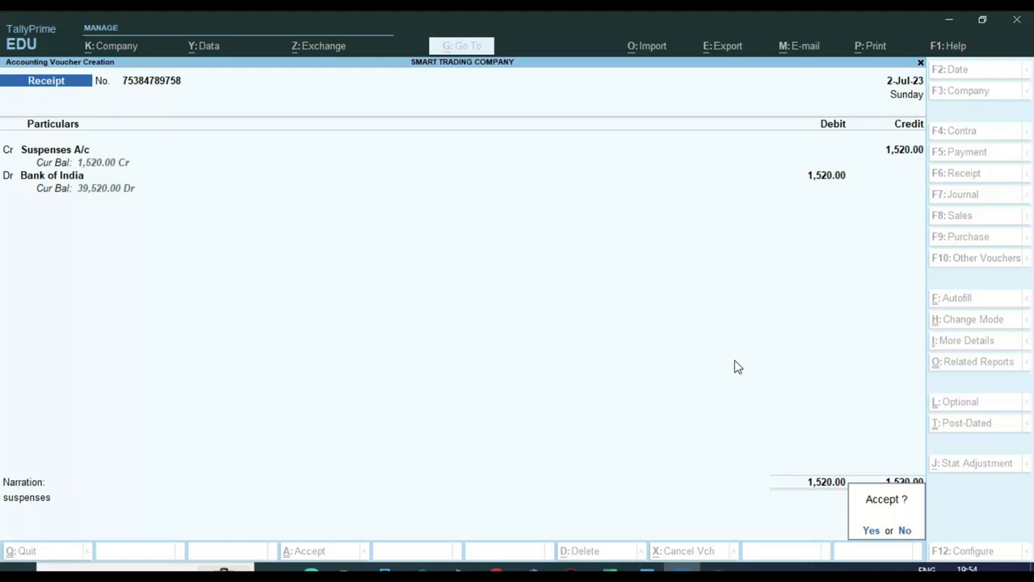
pyautogui.press('y')
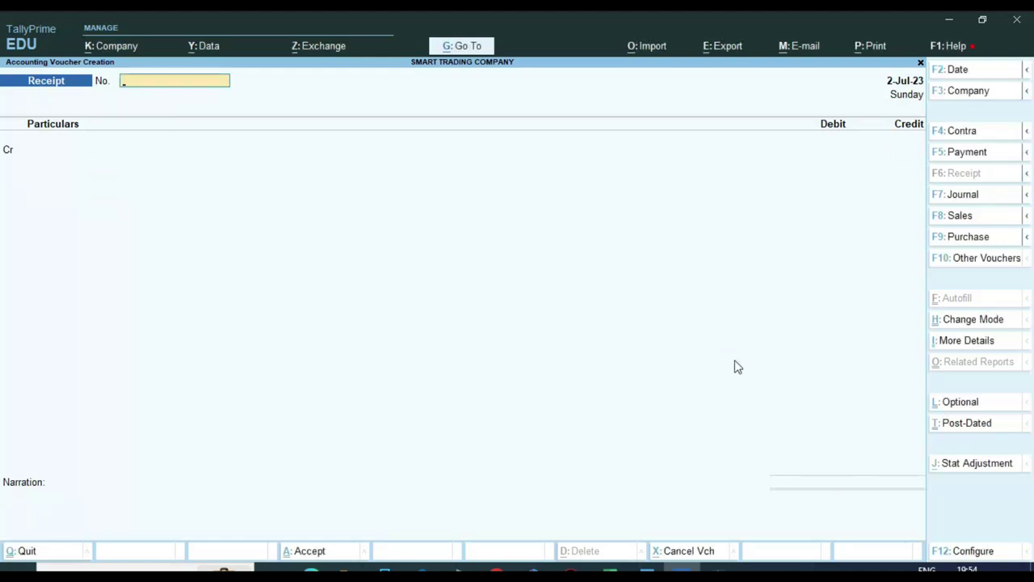
# Switch to the Excel statement and examine the debits in the Charge ch book, CGST @9% and SGST @9% rows.
pyautogui.hotkey('alt', 'Tab')
pyautogui.scroll(-1, 504, 341)
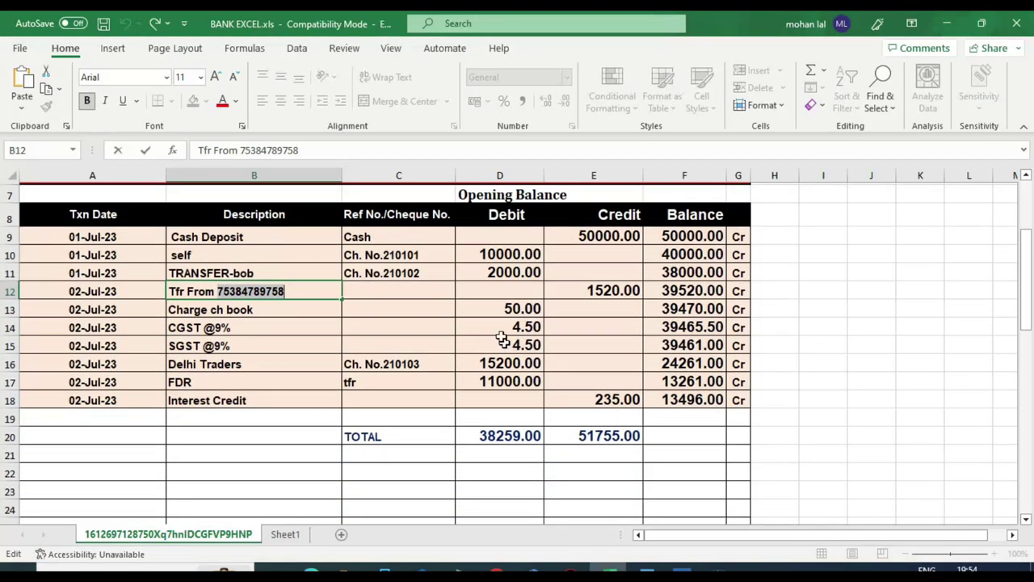
pyautogui.click(128, 309)
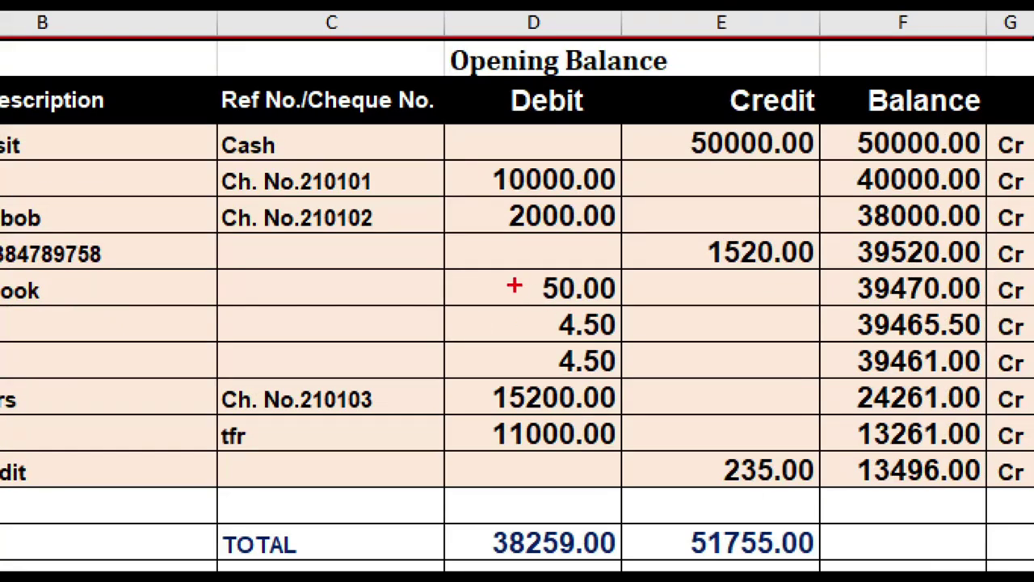
pyautogui.click(467, 300)
pyautogui.moveTo(443, 269); pyautogui.dragTo(625, 380)
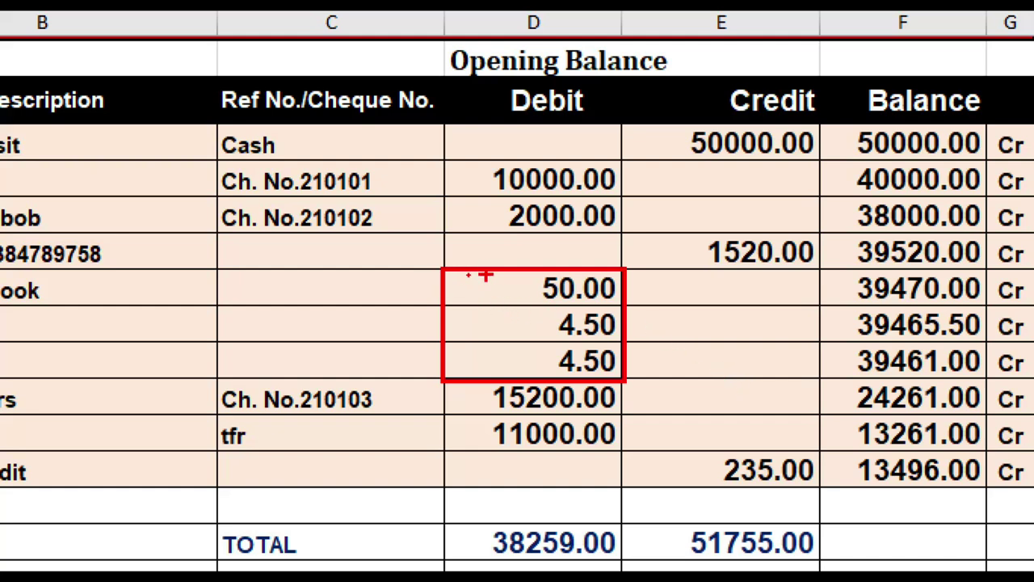
pyautogui.click(476, 302)
pyautogui.moveTo(480, 291)
pyautogui.mouseDown()
pyautogui.moveTo(475, 306)
pyautogui.moveTo(503, 317)
pyautogui.mouseUp()
pyautogui.press('Escape')
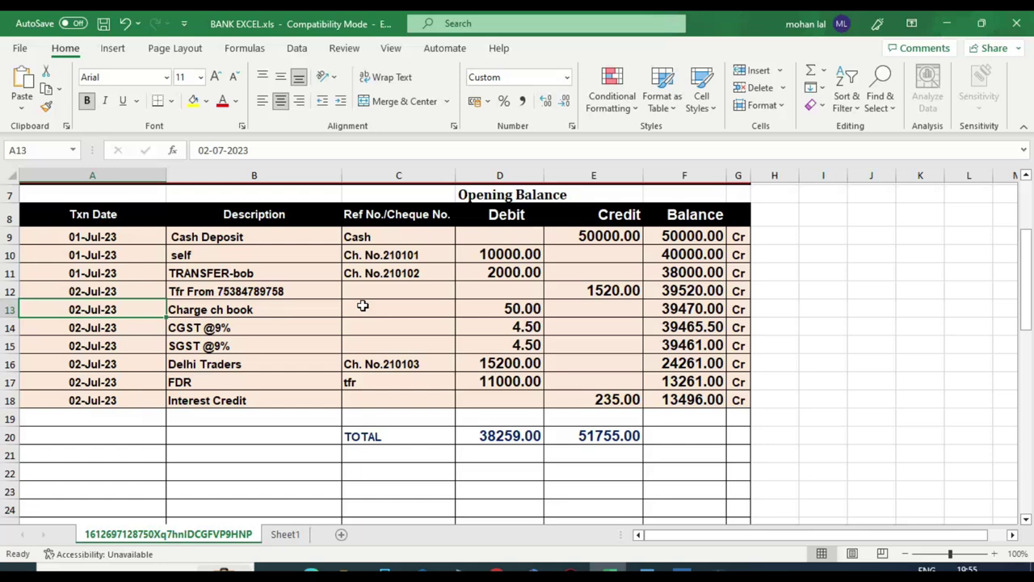
# Switch to TallyPrime and start a purchase voucher in As Voucher mode.
pyautogui.click(683, 574)
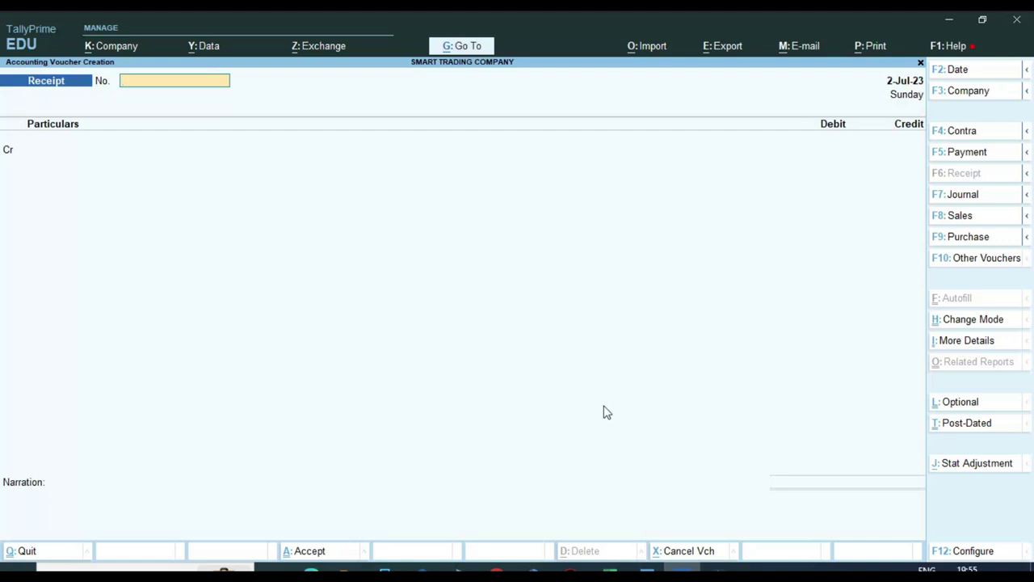
pyautogui.click(976, 237)
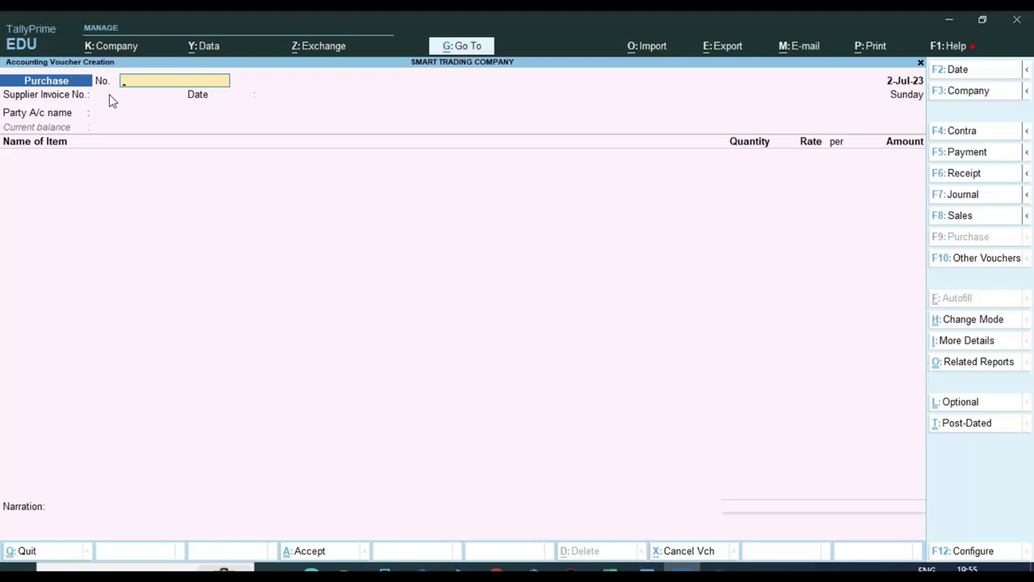
pyautogui.click(995, 330)
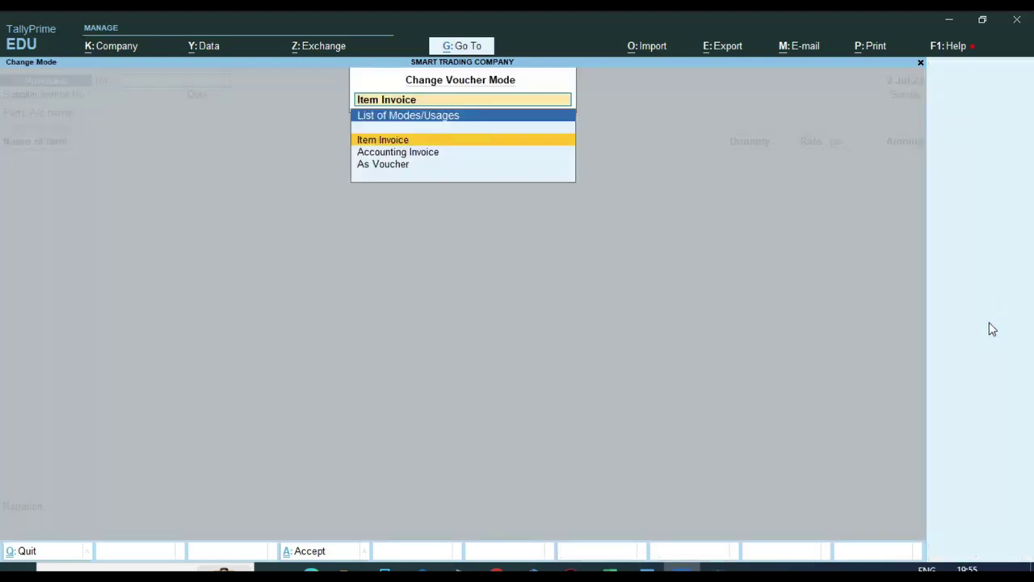
pyautogui.press('Down')
pyautogui.press('Down')
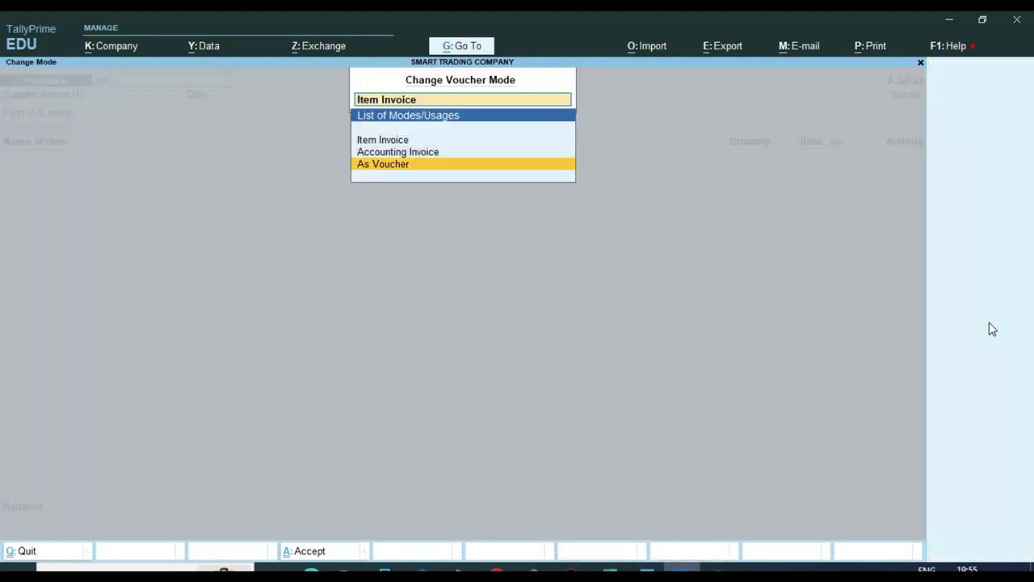
pyautogui.press('Return')
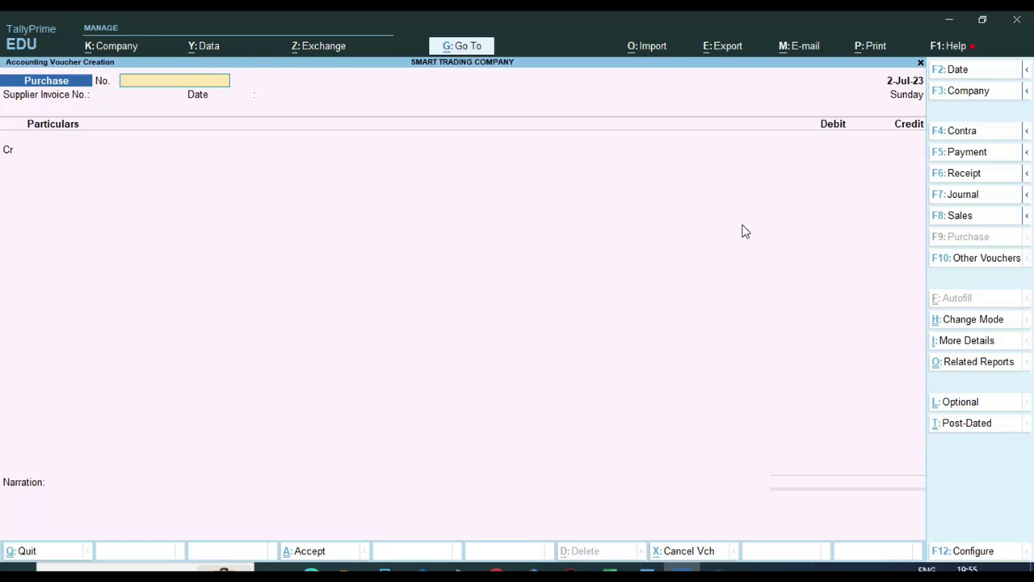
# Try bank charge as the purchase voucher's number and check the Charge ch book row in the Excel statement.
pyautogui.write('bank charge')
pyautogui.press('Return')
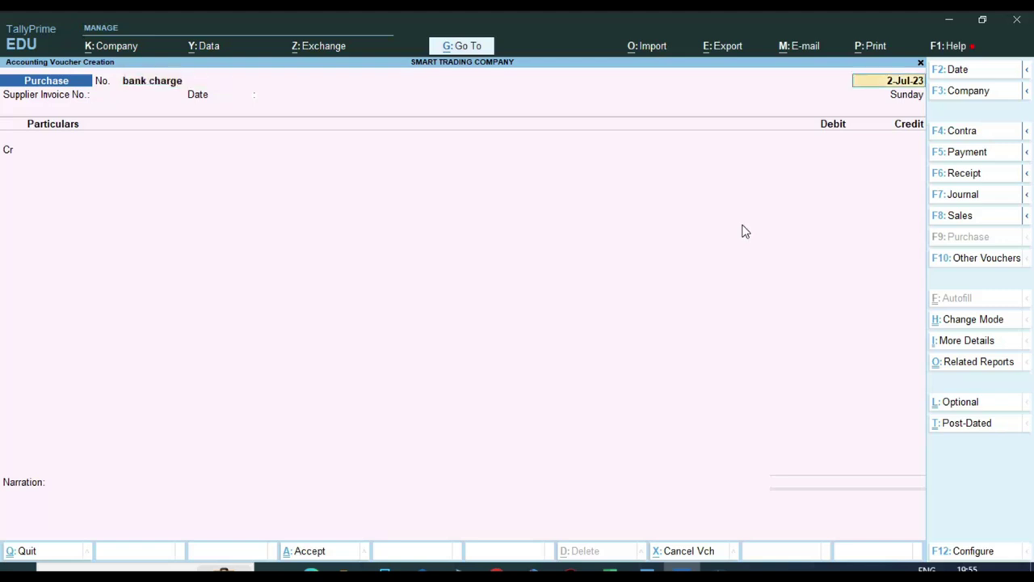
pyautogui.press('Return')
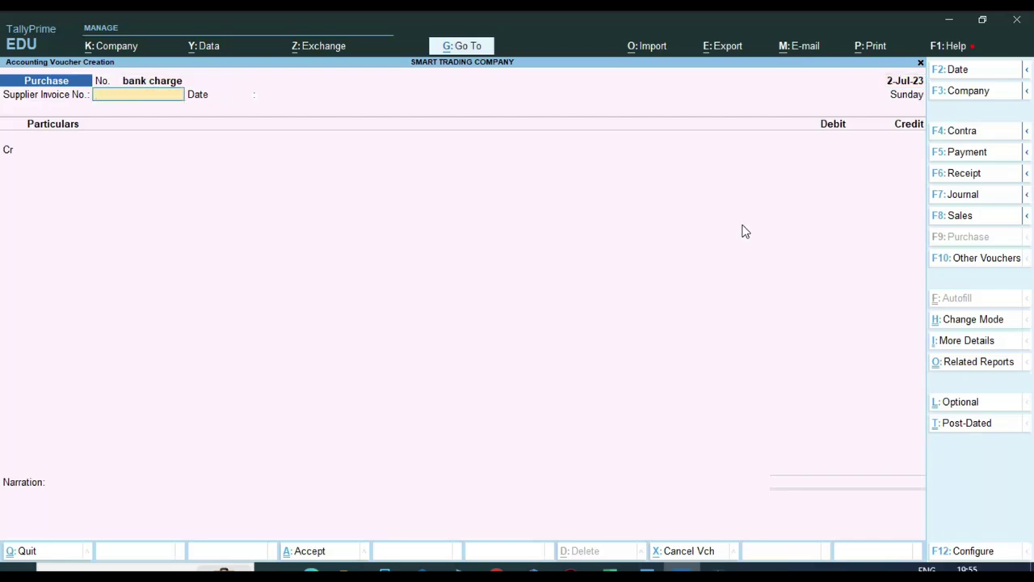
pyautogui.hotkey('alt', 'Tab')
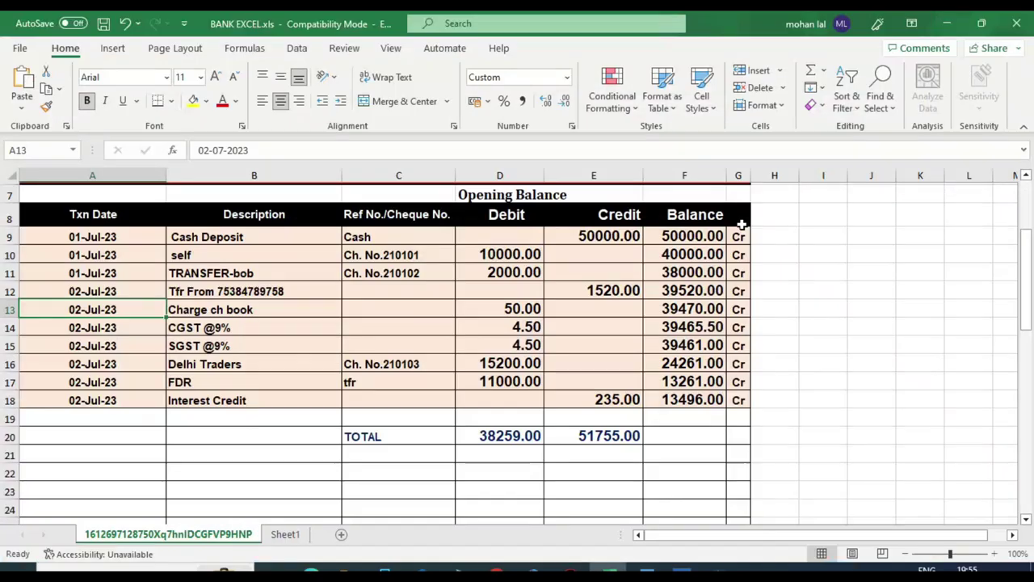
pyautogui.click(291, 310)
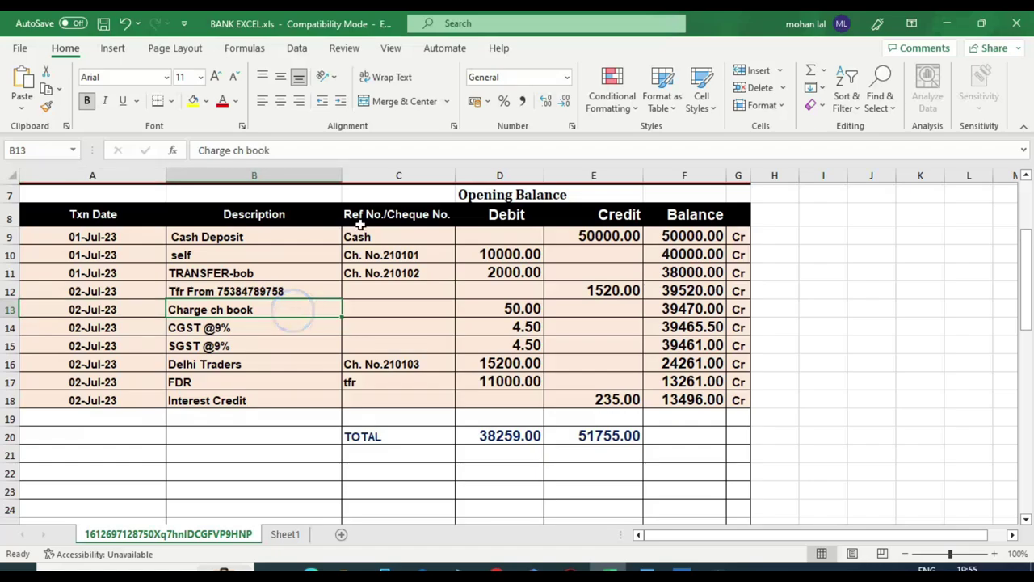
pyautogui.hotkey('alt', 'Tab')
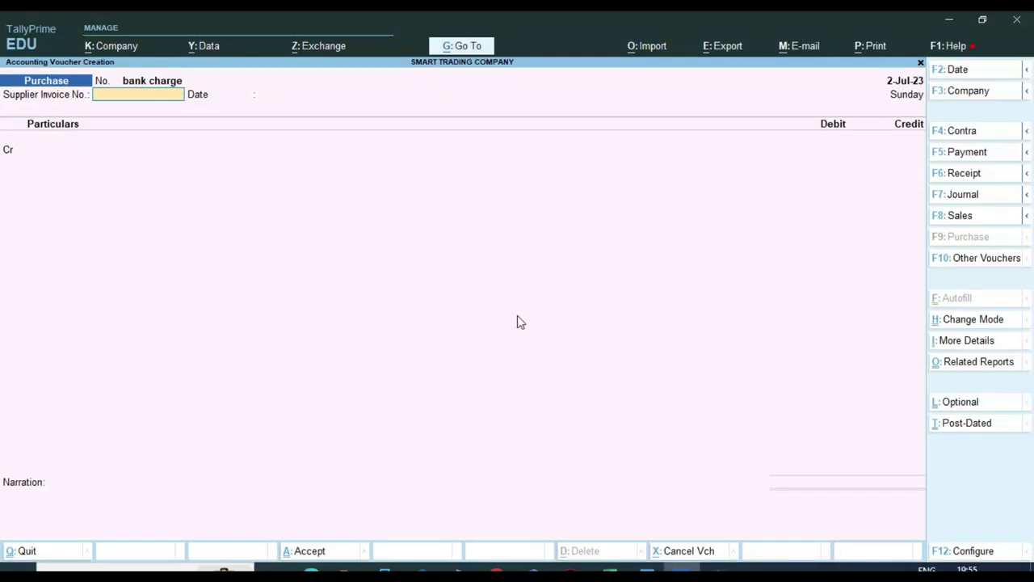
# Set both the purchase voucher number and the supplier invoice number to 5544, with the invoice dated 2-Jul-23.
pyautogui.press('BackSpace')
pyautogui.press('BackSpace')
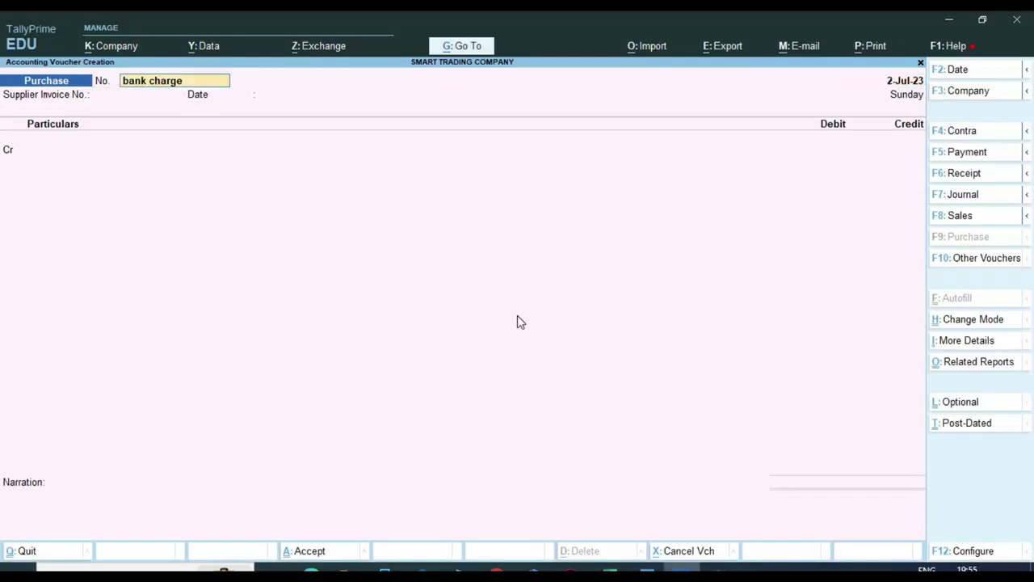
pyautogui.press('Return')
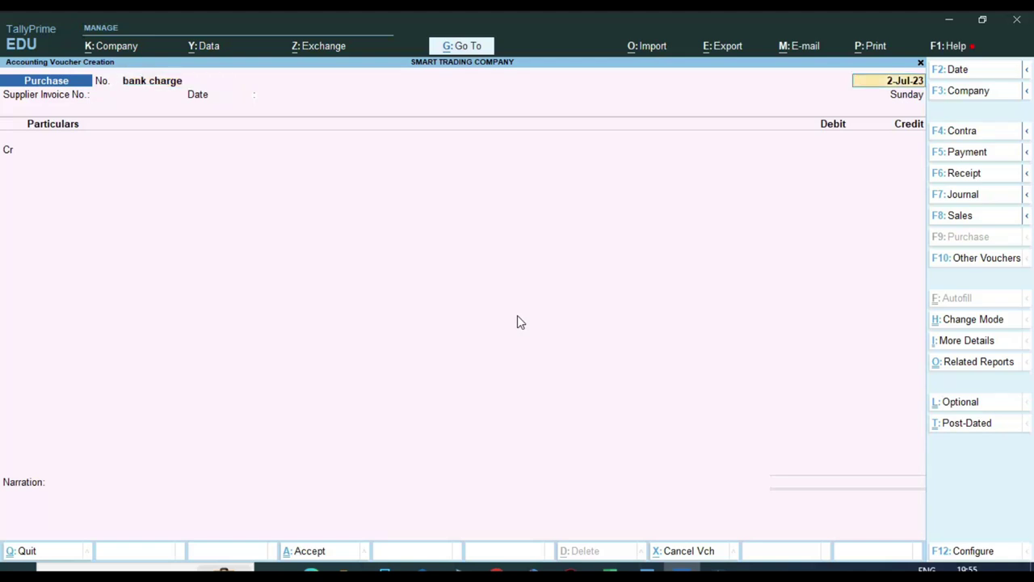
pyautogui.press('BackSpace')
pyautogui.write('5544')
pyautogui.press('Return')
pyautogui.write('5544')
pyautogui.press('Return')
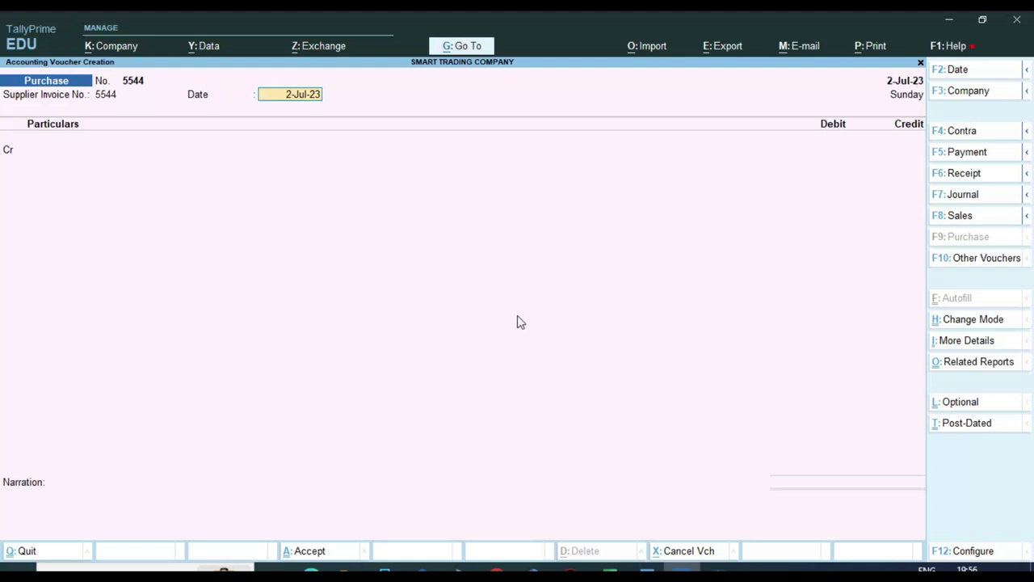
pyautogui.press('Return')
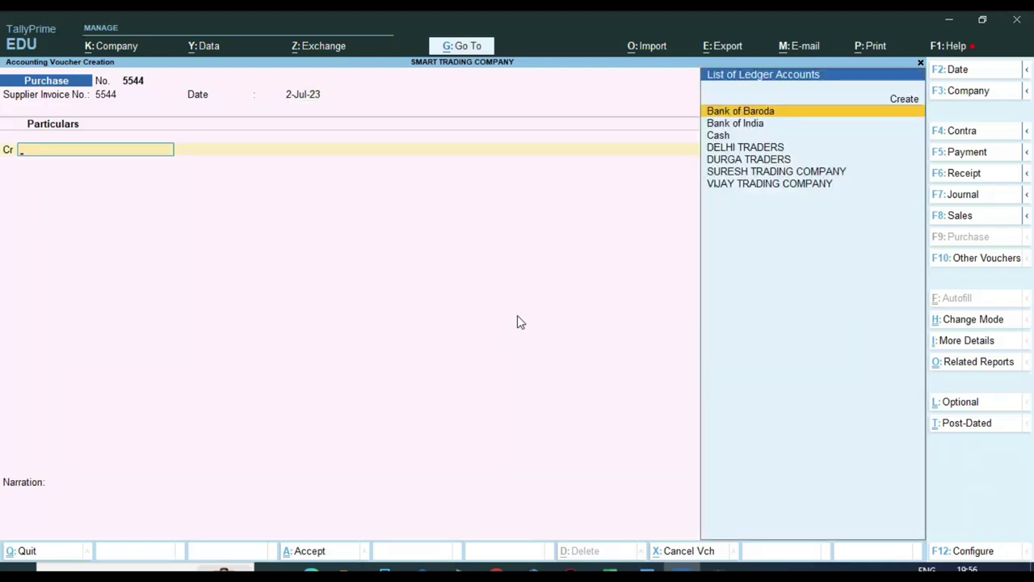
# Choose Bank of India as the purchase voucher's credit ledger and accept its receipt and party details.
pyautogui.press('Down')
pyautogui.press('Return')
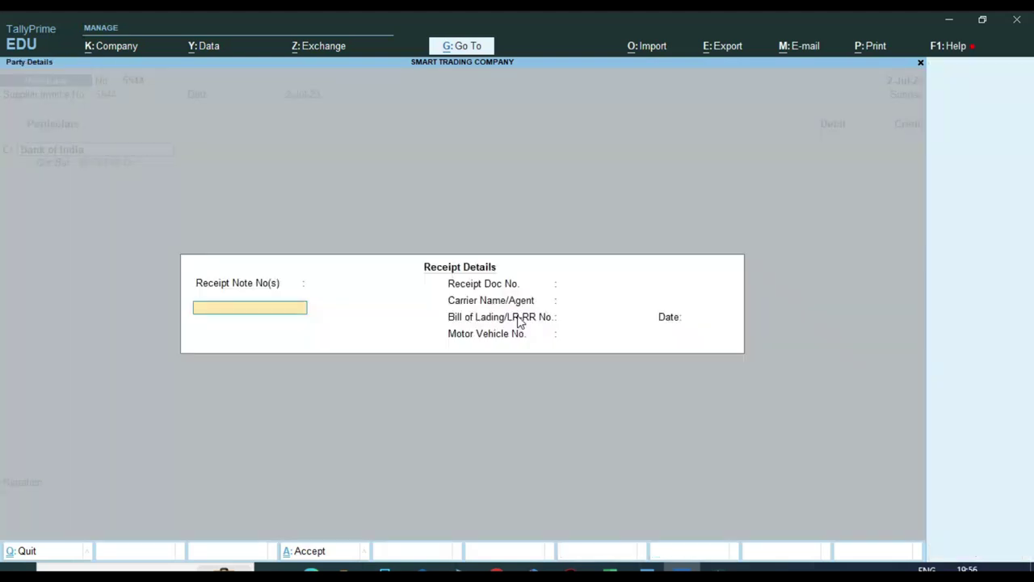
pyautogui.hotkey('ctrl', 'a')
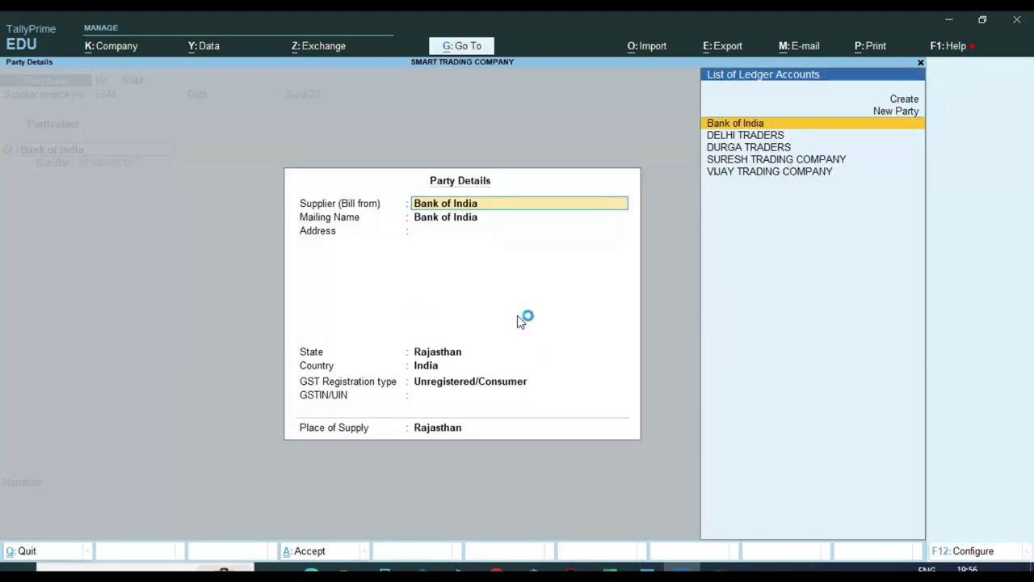
pyautogui.hotkey('ctrl', 'a')
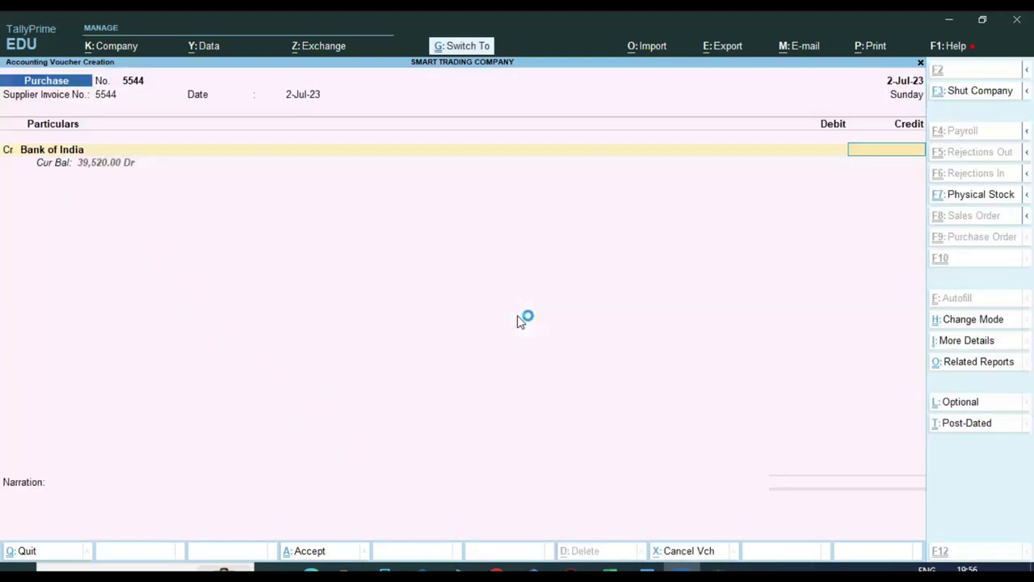
# Credit Bank of India with 59 from the statement's charge and GST rows, allocated as Cheque with cheque range Not Applicable, dated 2-Jul-23.
pyautogui.hotkey('alt', 'Tab')
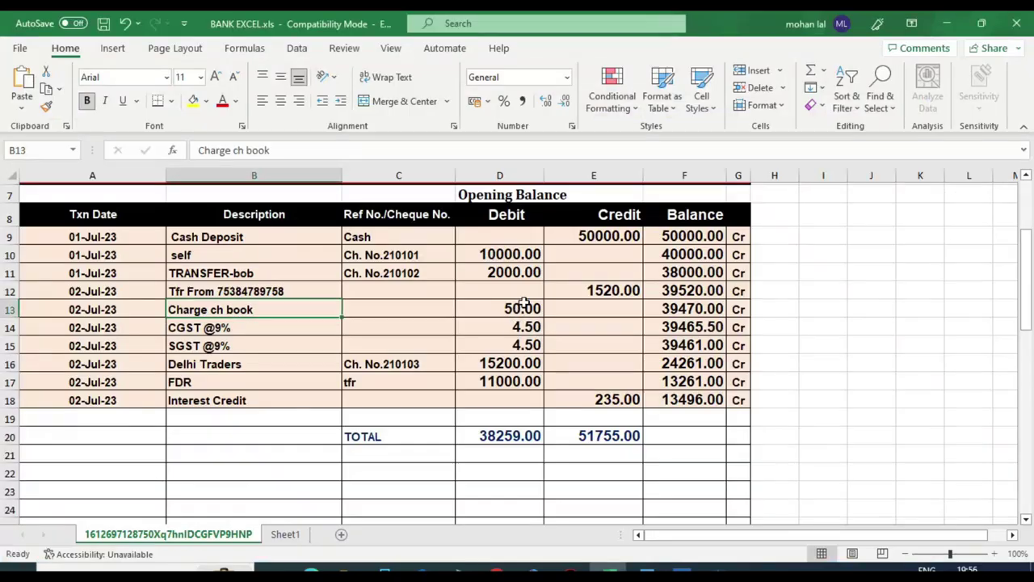
pyautogui.click(521, 309)
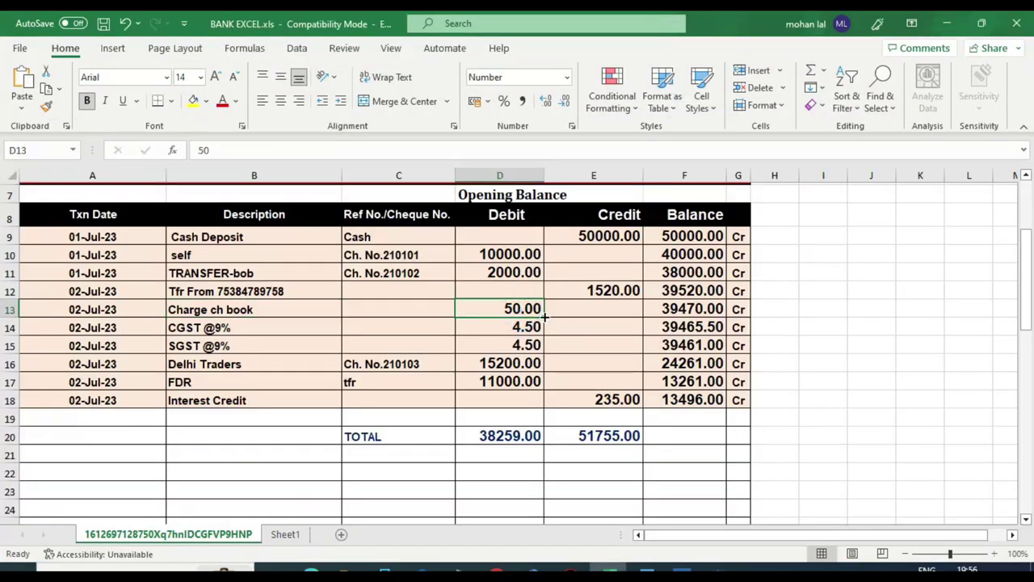
pyautogui.hotkey('alt', 'Tab')
pyautogui.write('59')
pyautogui.press('Return')
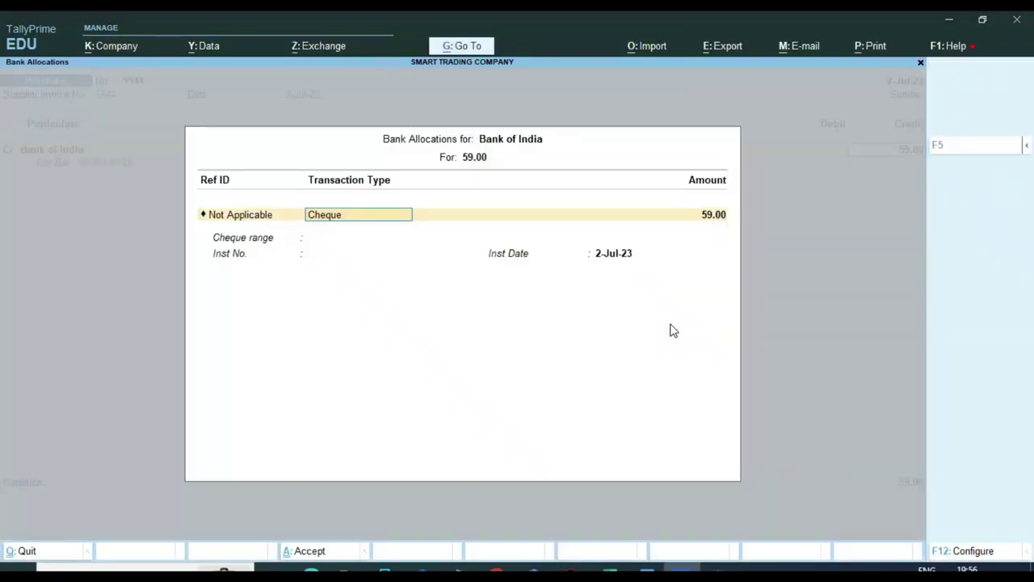
pyautogui.press('Return')
pyautogui.press('Return')
pyautogui.press('Return')
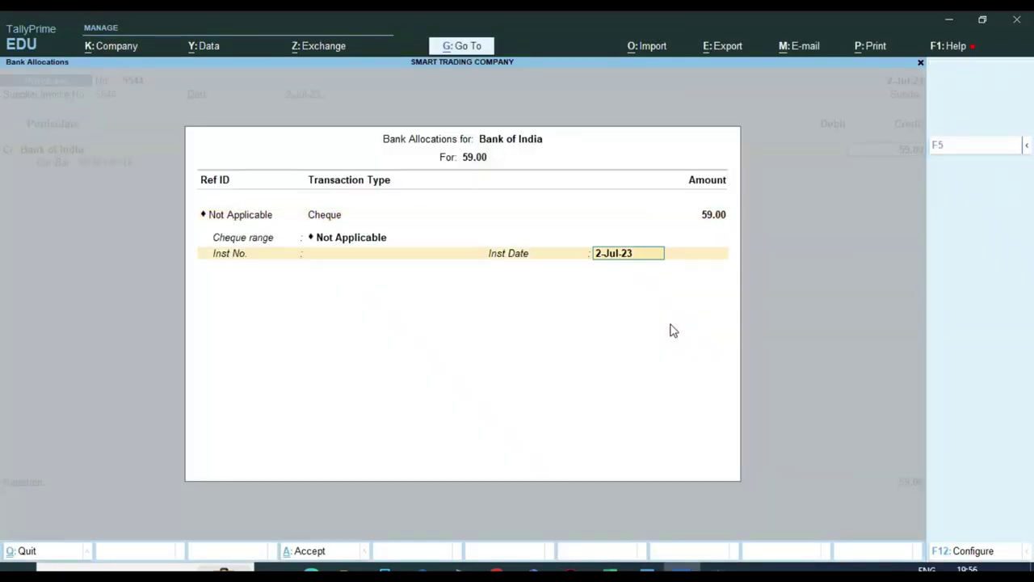
pyautogui.press('Return')
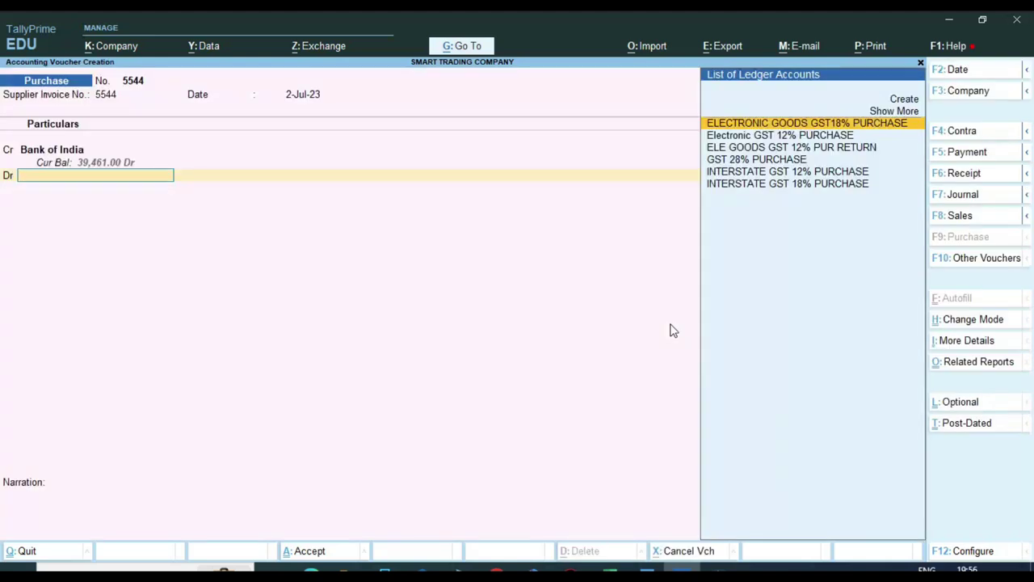
# Create a ledger named Bank Charge (Taxable) under Indirect Expenses from the purchase voucher's debit line.
pyautogui.press('Up')
pyautogui.press('Up')
pyautogui.press('Return')
pyautogui.write('Bank cha')
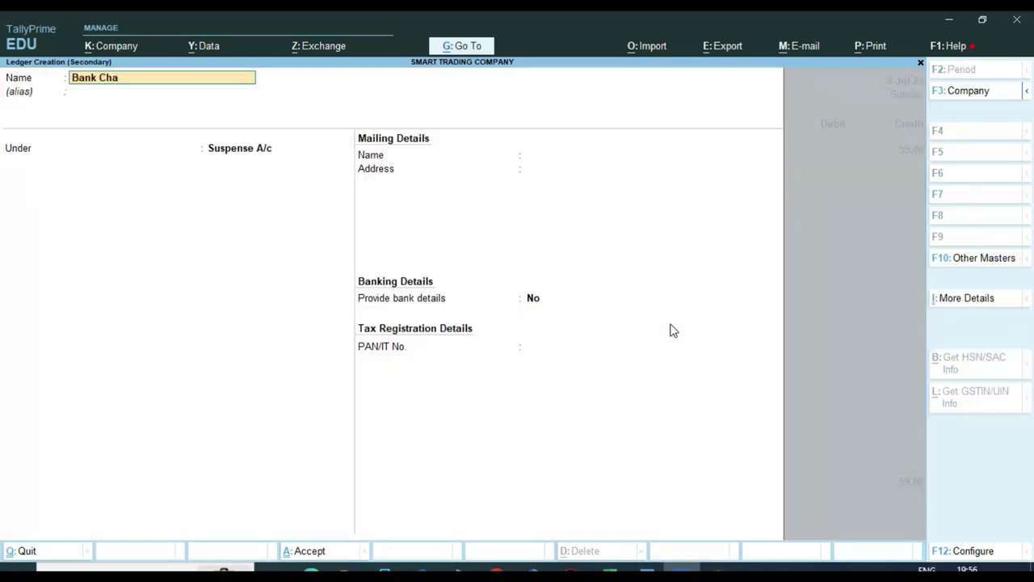
pyautogui.write('rge (Taxable)')
pyautogui.press('Return')
pyautogui.press('Return')
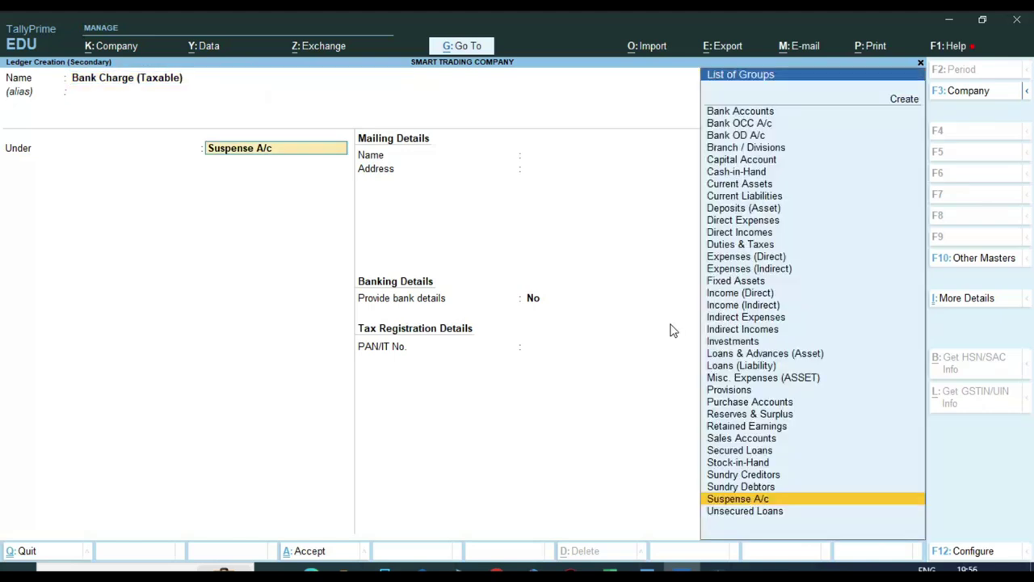
pyautogui.write('Ind')
pyautogui.press('Return')
pyautogui.press('Return')
pyautogui.press('Return')
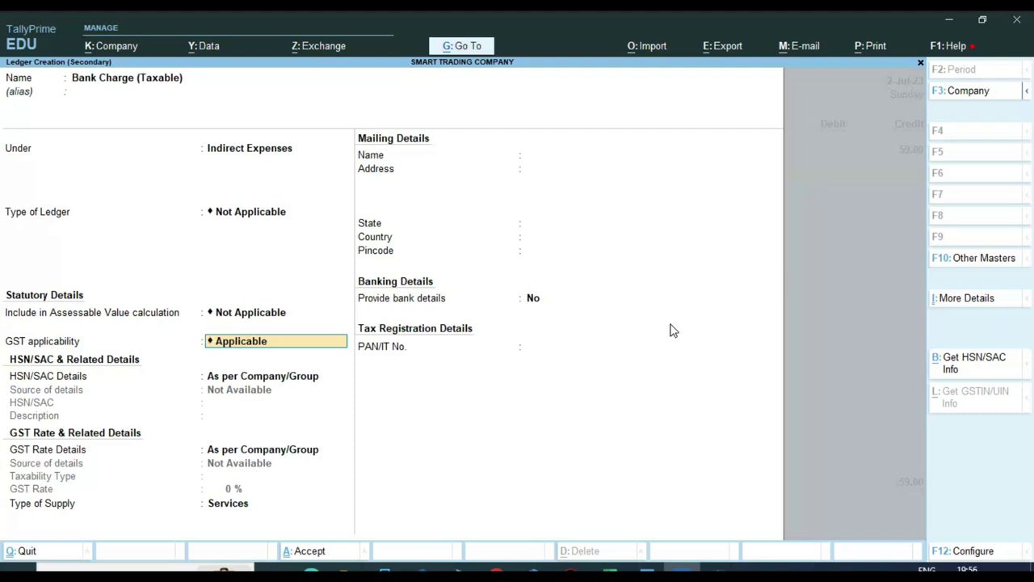
# Keep GST applicable for the Bank Charge (Taxable) ledger and specify HSN/SAC 965847 with no description.
pyautogui.press('Return')
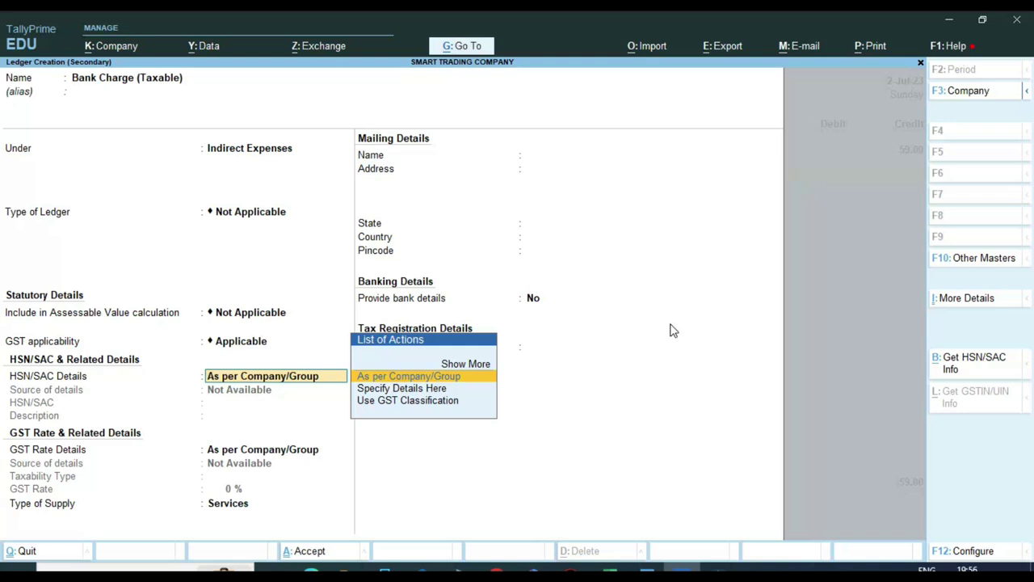
pyautogui.press('Down')
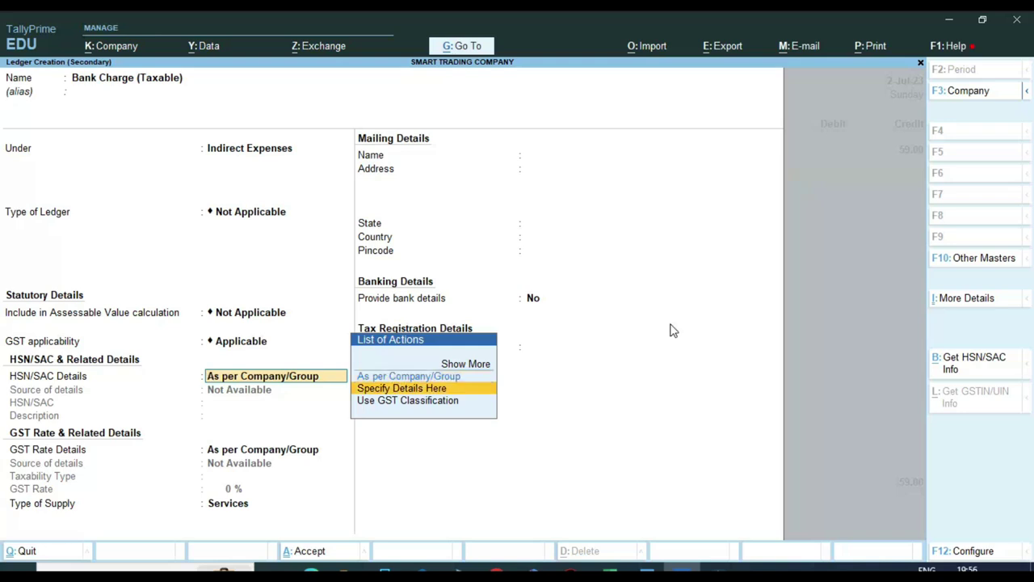
pyautogui.press('Return')
pyautogui.write('965847')
pyautogui.press('Return')
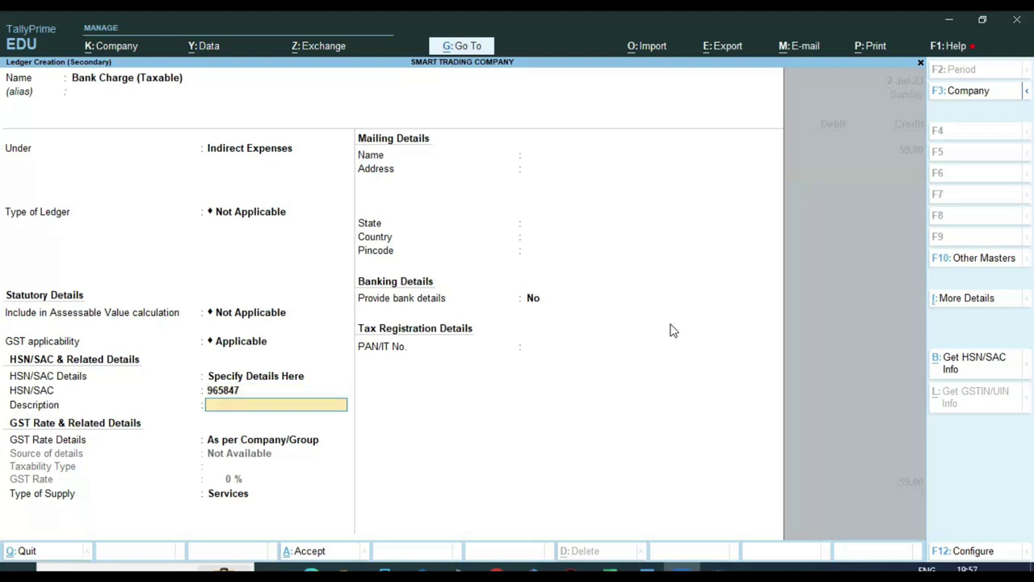
pyautogui.press('Return')
# Specify the ledger's GST rate details as Taxable at 18% with Services as the type of supply, and save it.
pyautogui.press('Down')
pyautogui.press('Return')
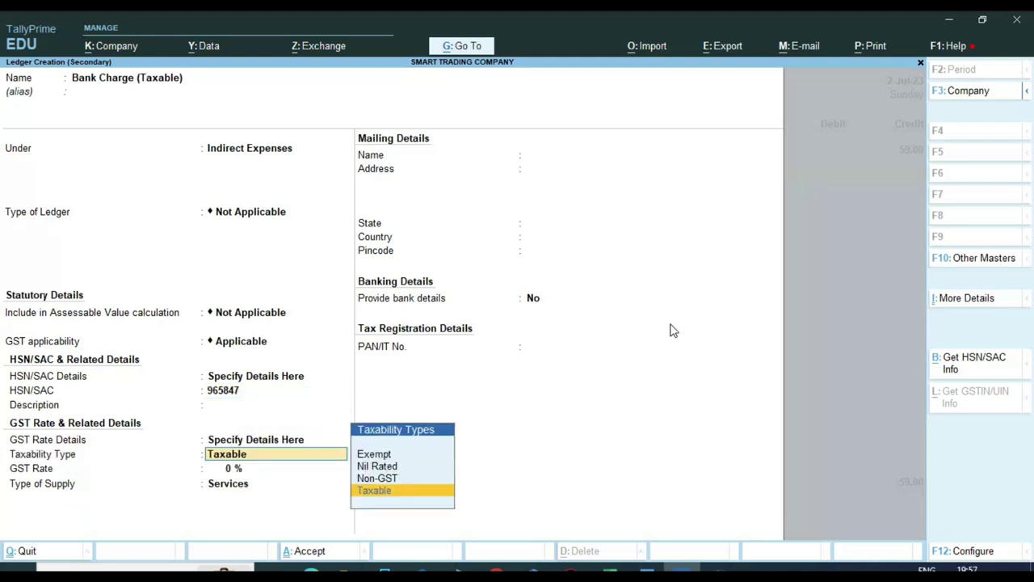
pyautogui.press('Return')
pyautogui.write('18')
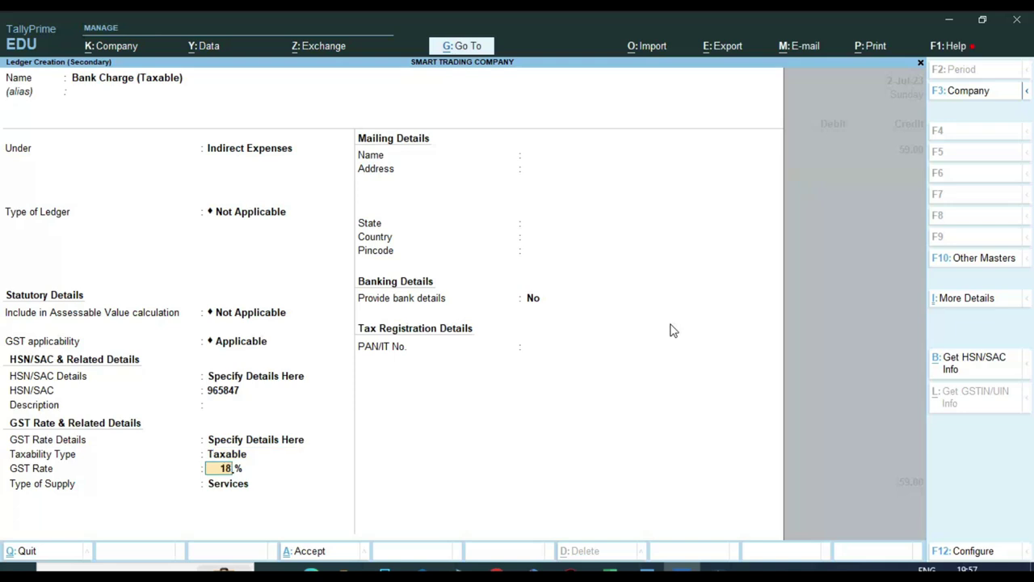
pyautogui.press('Return')
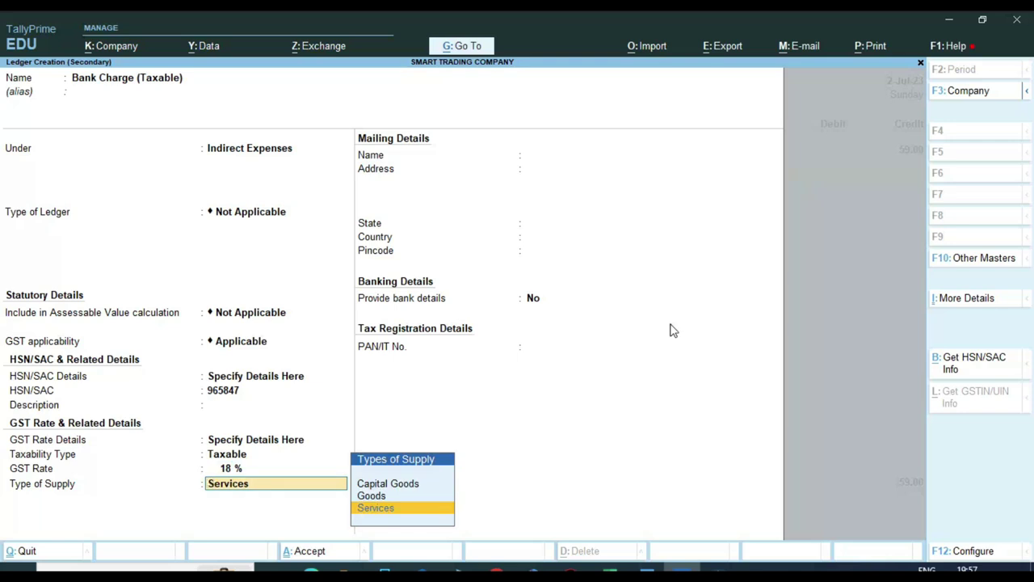
pyautogui.press('Return')
pyautogui.press('Return')
pyautogui.press('Return')
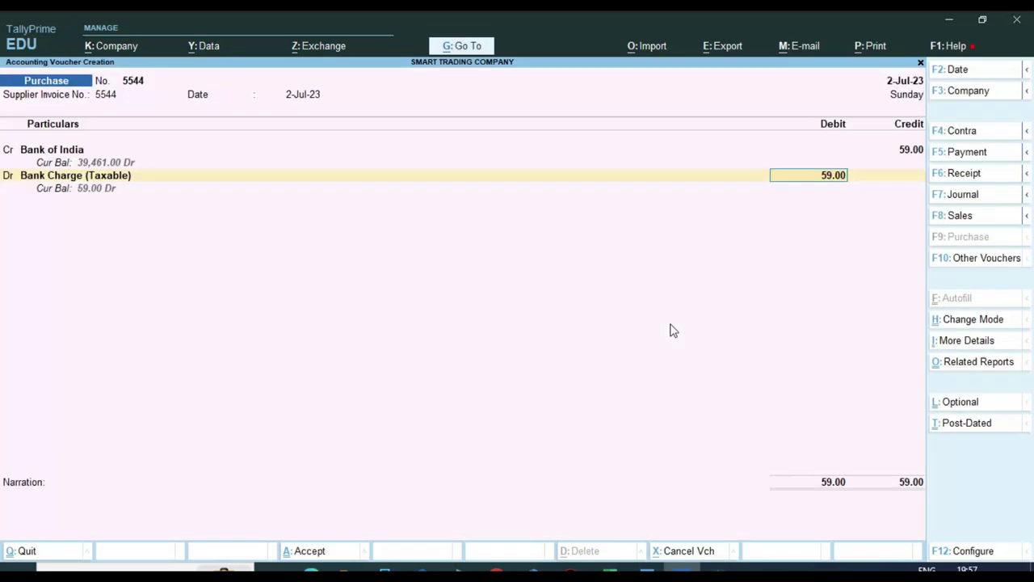
# Debit Bank Charge (Taxable) with 50 from the statement's Charge ch book row, keeping GST and HSN/SAC details As per Masters/Company.
pyautogui.hotkey('alt', 'Tab')
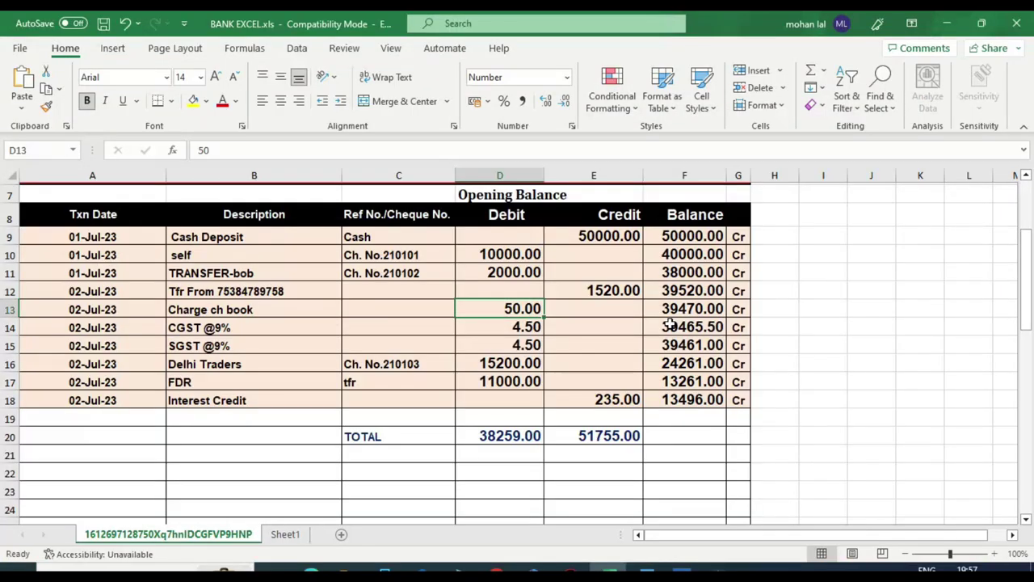
pyautogui.hotkey('alt', 'Tab')
pyautogui.write('50')
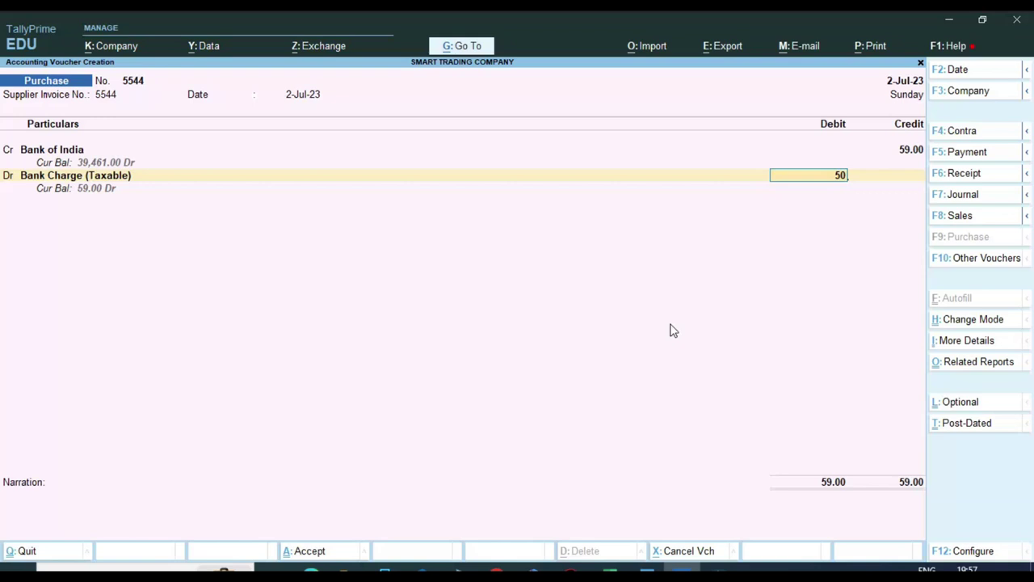
pyautogui.press('Return')
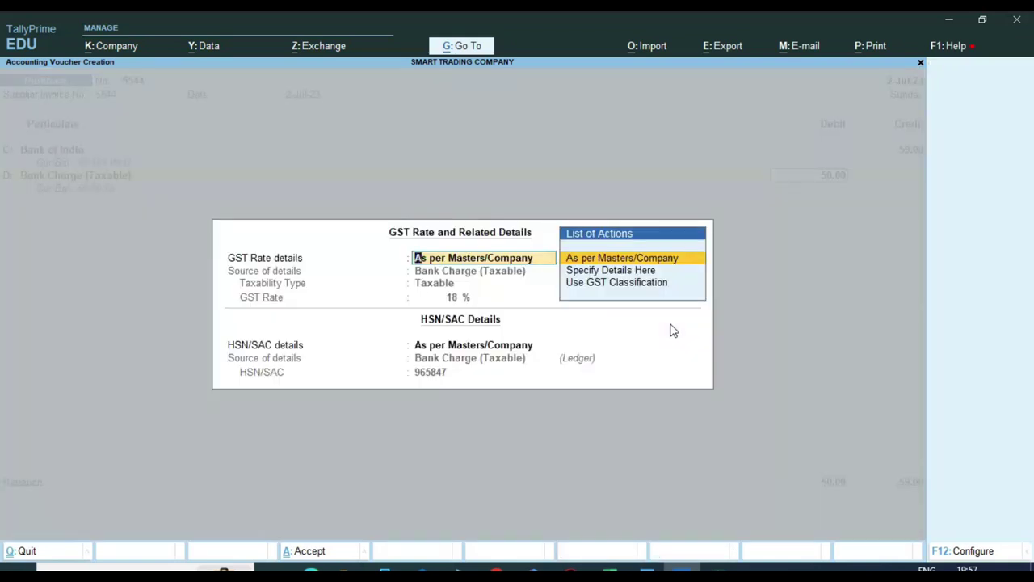
pyautogui.press('Return')
pyautogui.press('Return')
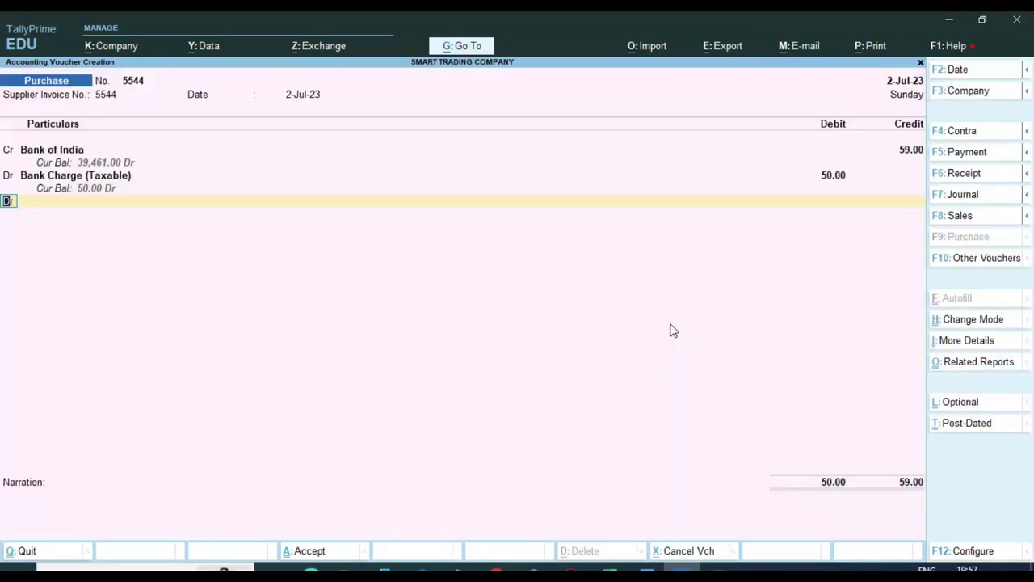
# Debit CGST TAX with 4.50 in the purchase voucher, checking the amount in the Excel statement.
pyautogui.write('cg')
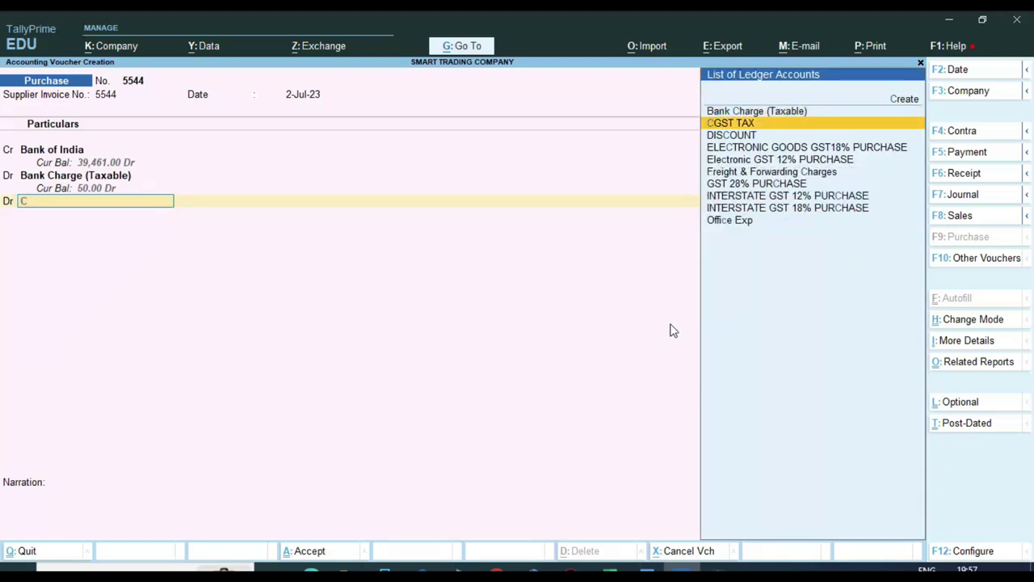
pyautogui.press('Return')
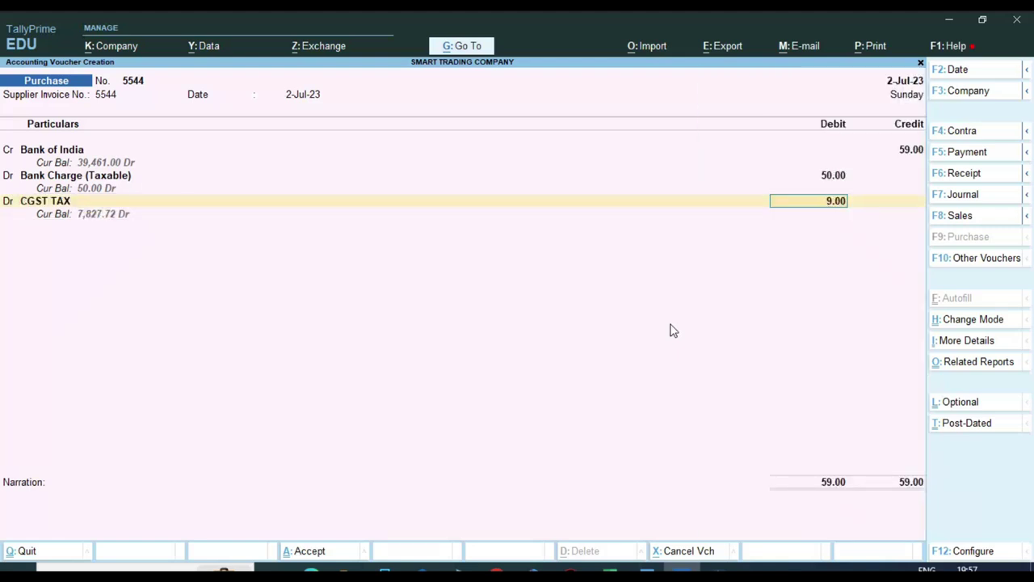
pyautogui.hotkey('alt', 'Tab')
pyautogui.hotkey('alt', 'Tab')
pyautogui.write('4.50')
pyautogui.press('Return')
pyautogui.press('Return')
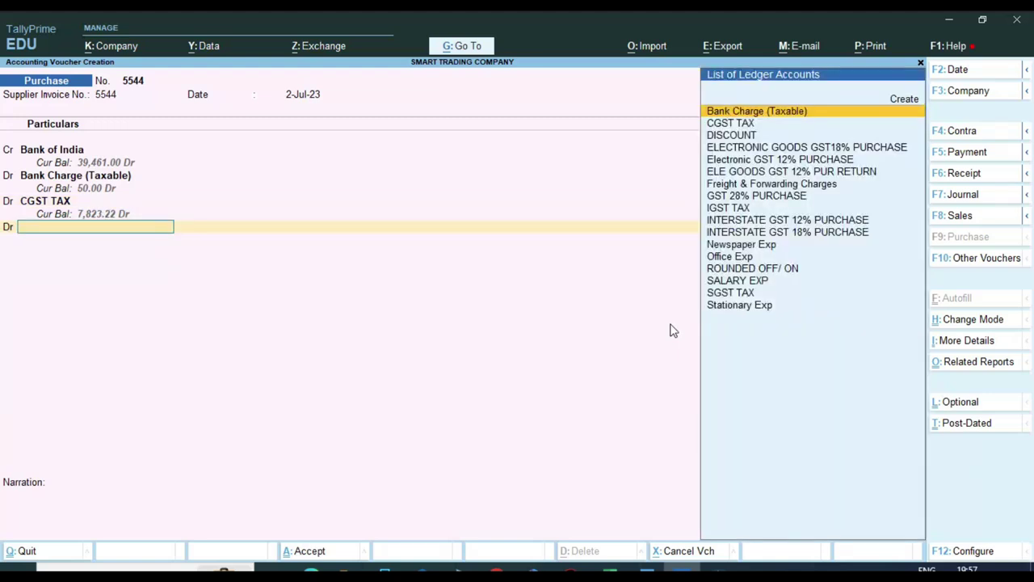
# Debit SGST TAX with 4.50 and save the purchase voucher without a narration.
pyautogui.write('Sg')
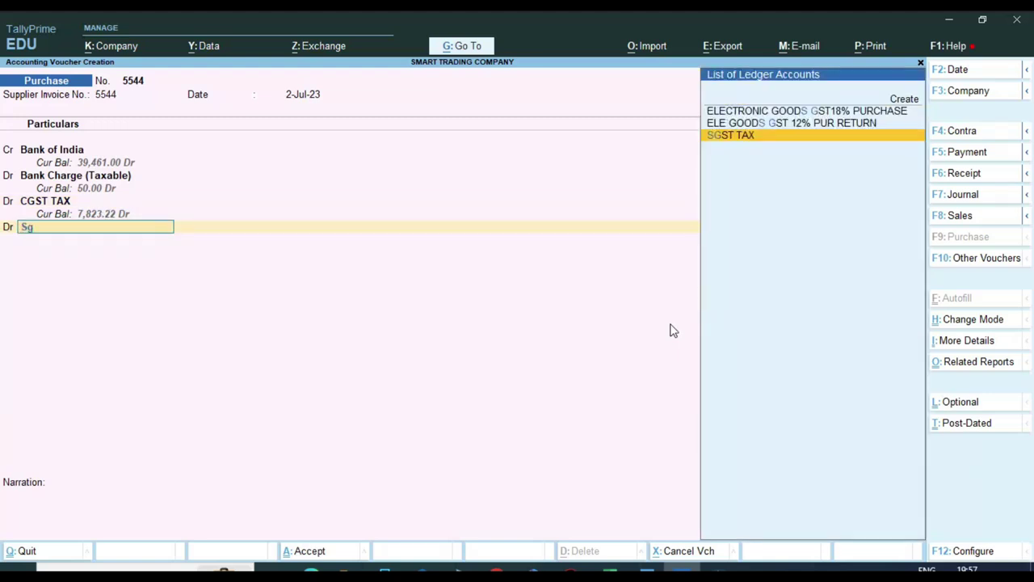
pyautogui.press('Return')
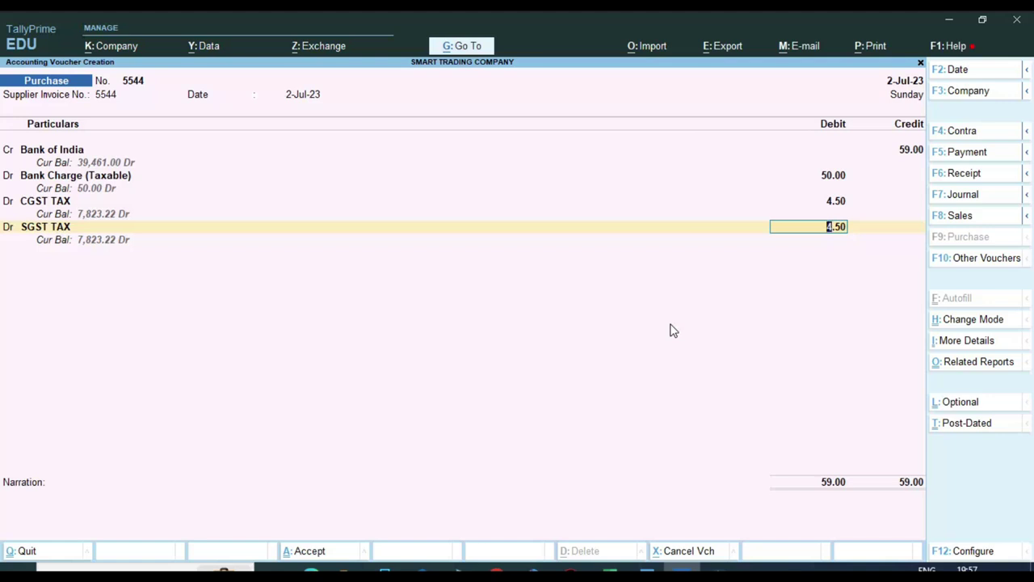
pyautogui.press('Return')
pyautogui.press('Return')
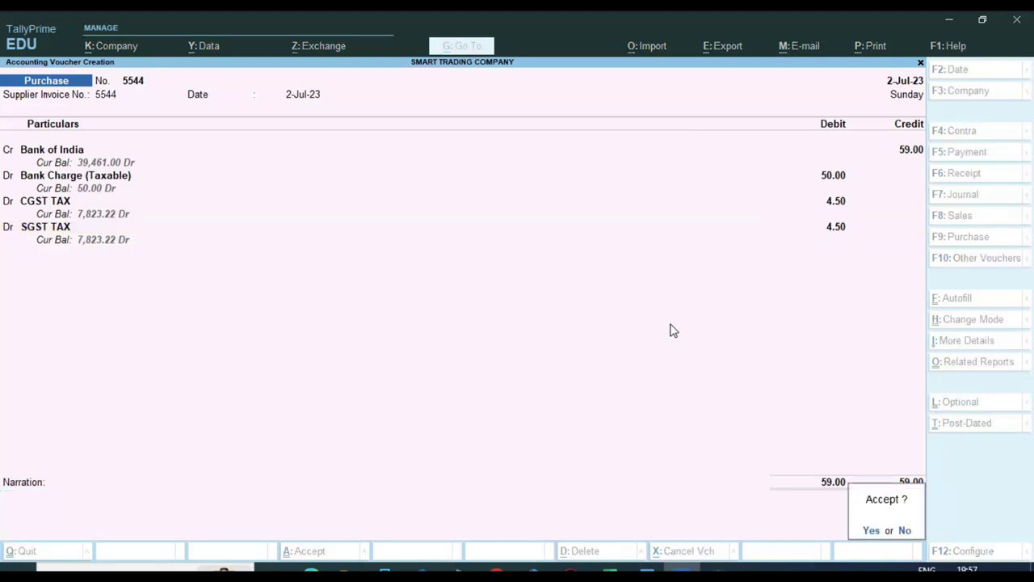
pyautogui.press('Return')
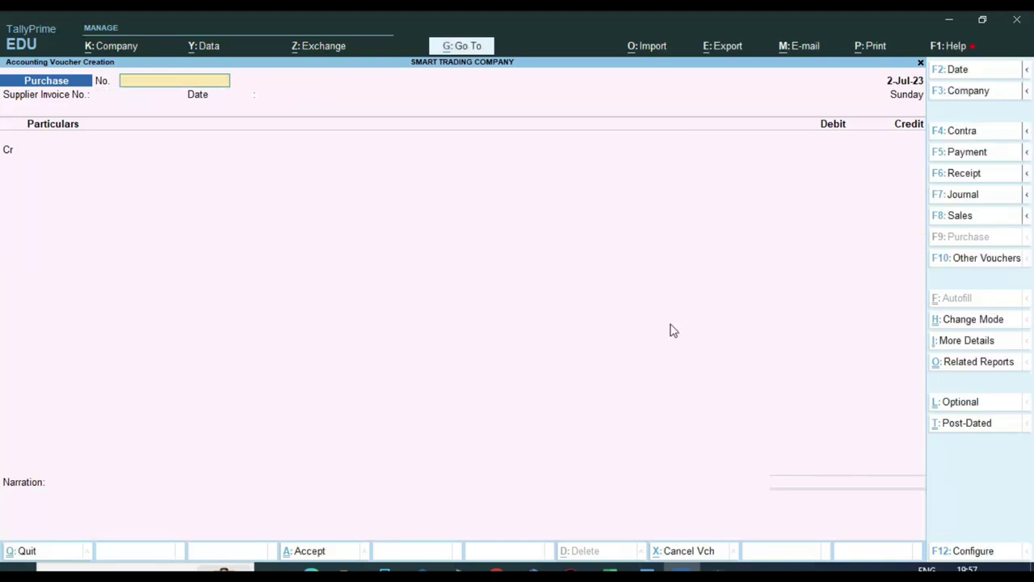
# Check the combined debit of the Charge ch book, CGST and SGST rows in the Excel statement, and return to TallyPrime.
pyautogui.hotkey('alt', 'Tab')
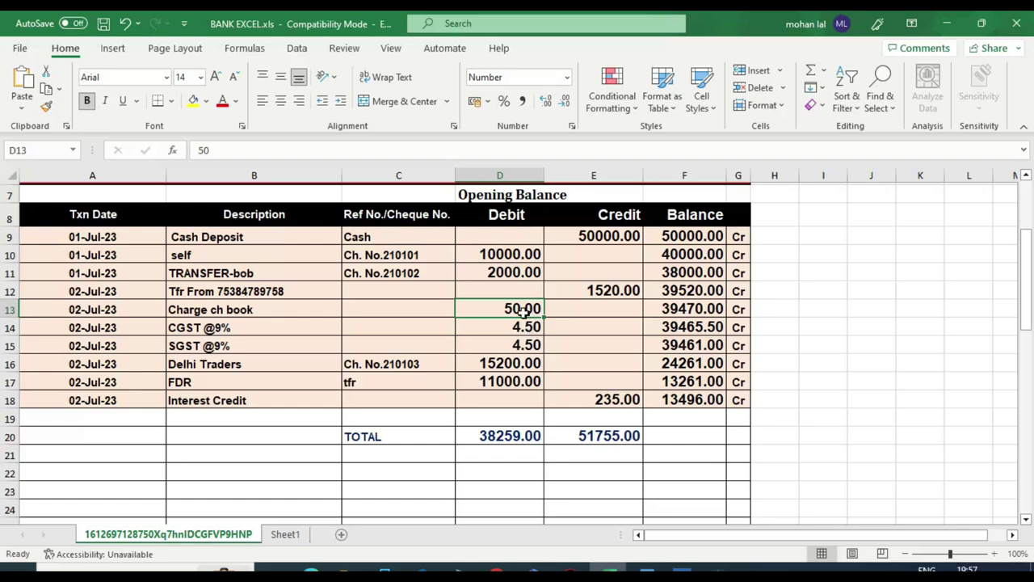
pyautogui.moveTo(522, 307); pyautogui.dragTo(534, 337)
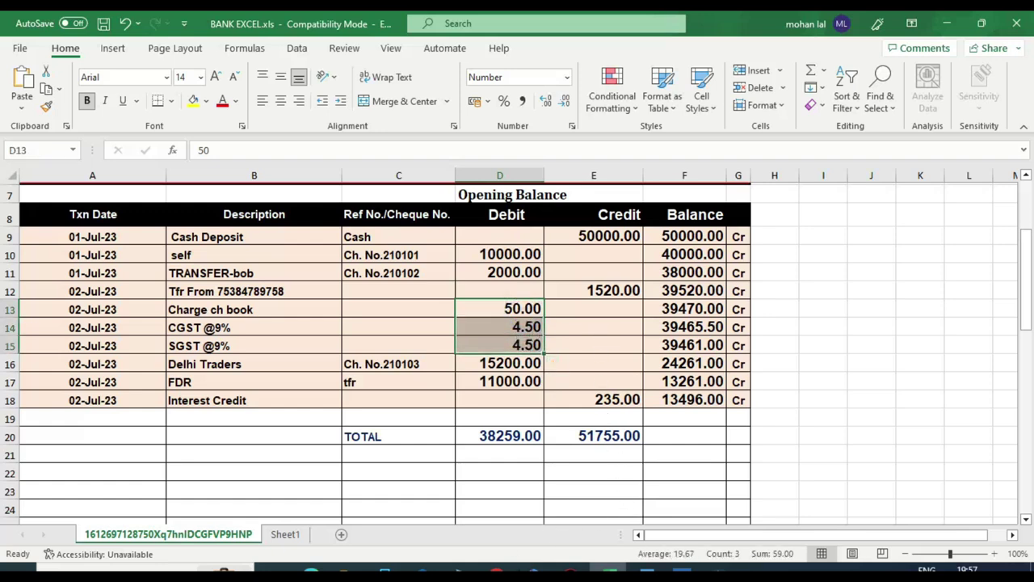
pyautogui.click(683, 572)
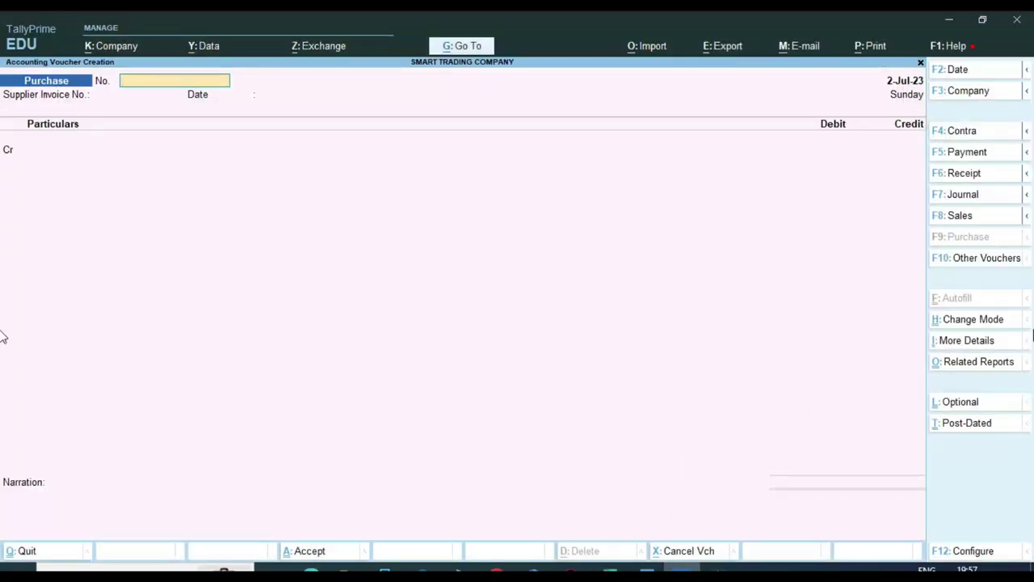
# Start a payment voucher numbered 5544 dated 2-Jul-23.
pyautogui.click(982, 161)
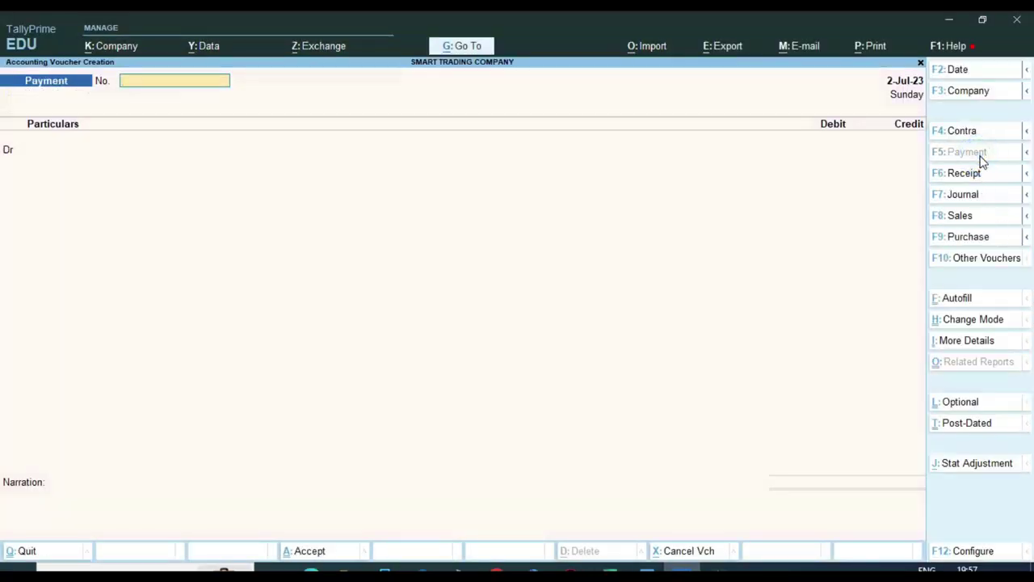
pyautogui.hotkey('alt', 'Tab')
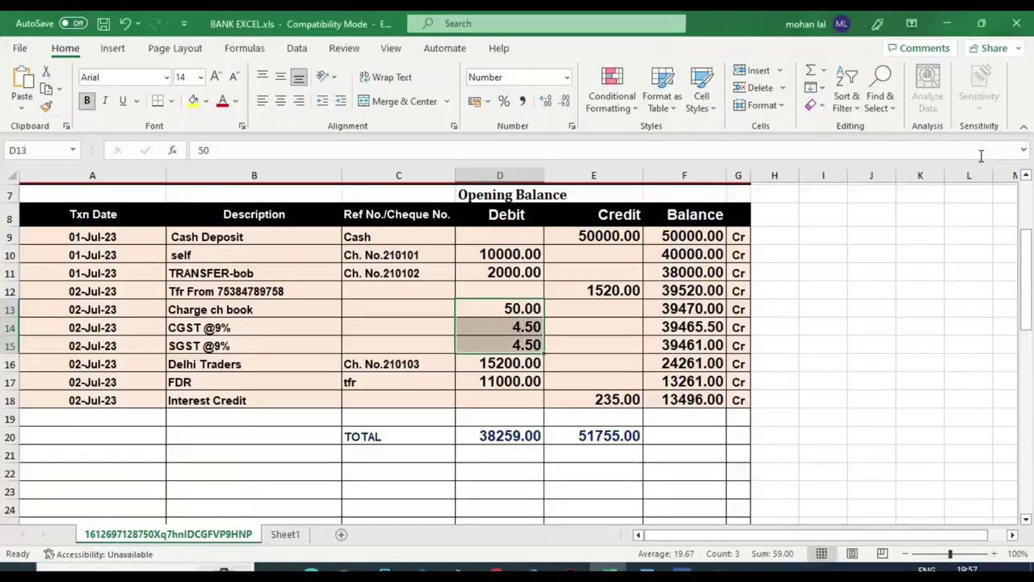
pyautogui.hotkey('alt', 'Tab')
pyautogui.write('5544')
pyautogui.press('Return')
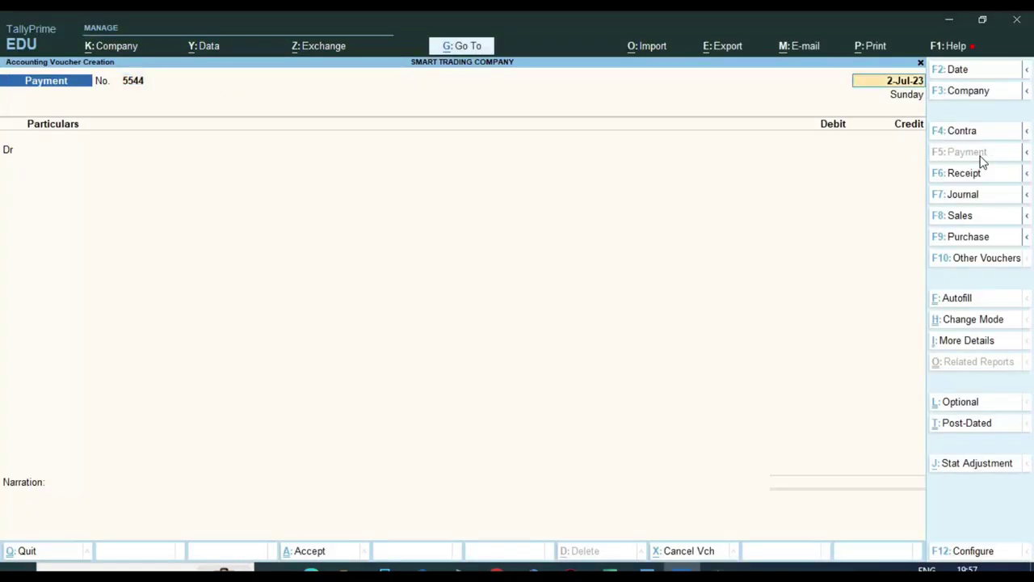
pyautogui.press('Return')
# Create a ledger named Bank Charge under Indirect Expenses from the payment voucher's debit line.
pyautogui.hotkey('alt', 'c')
pyautogui.write('B')
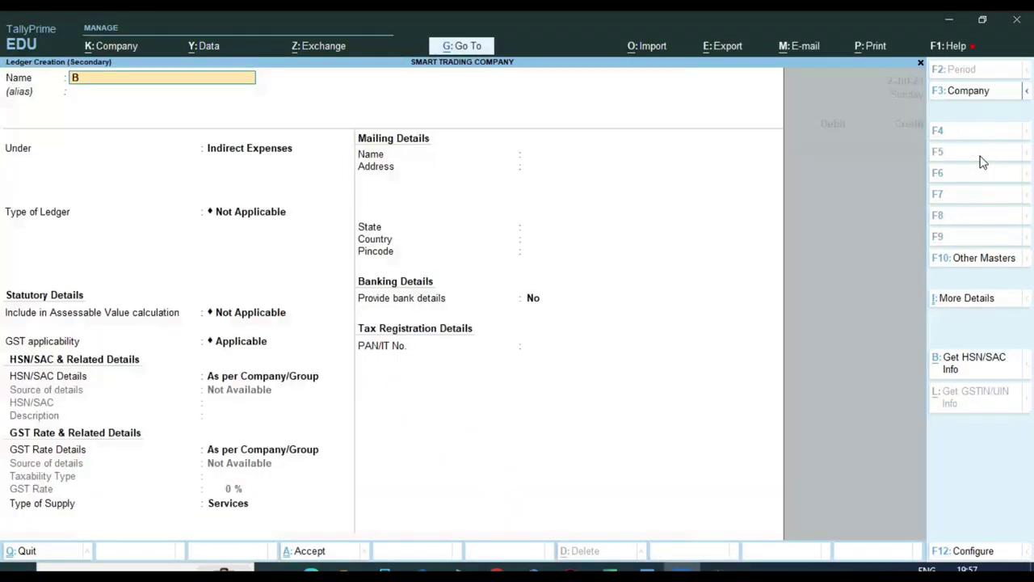
pyautogui.write('ank Charge')
pyautogui.press('Return')
pyautogui.press('Return')
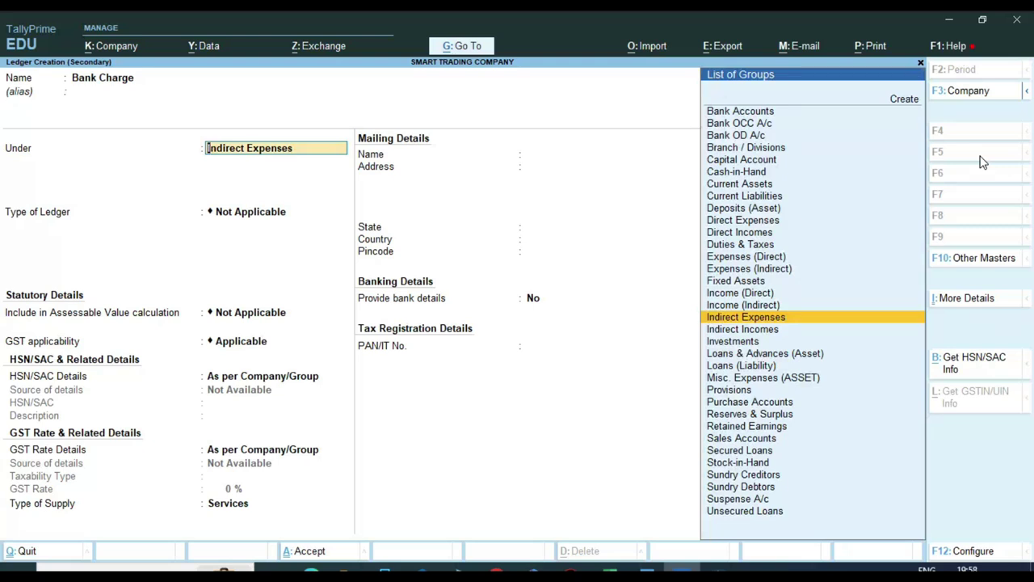
pyautogui.write('Ie')
pyautogui.write('nd')
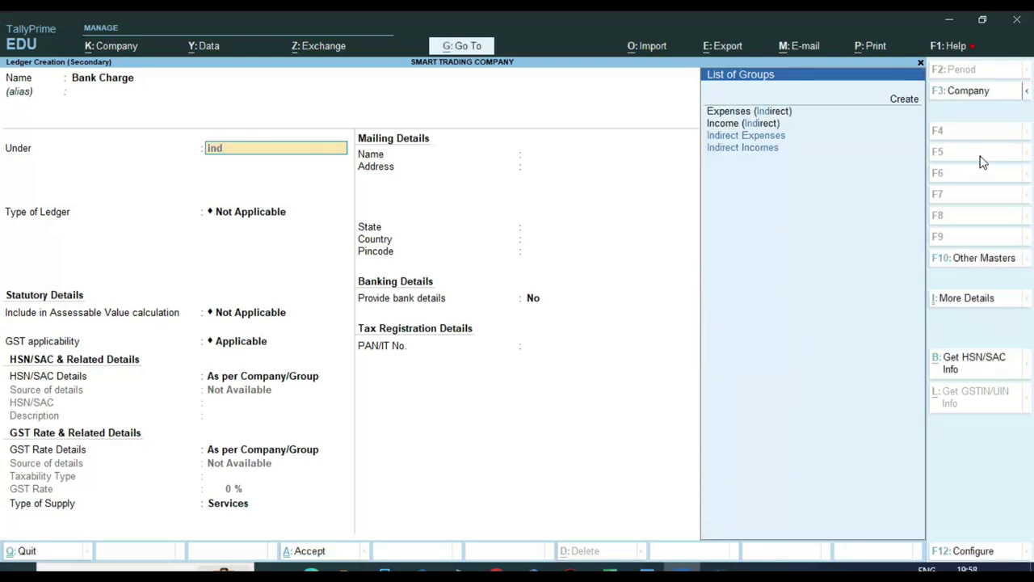
pyautogui.press('Return')
pyautogui.press('Return')
pyautogui.press('Return')
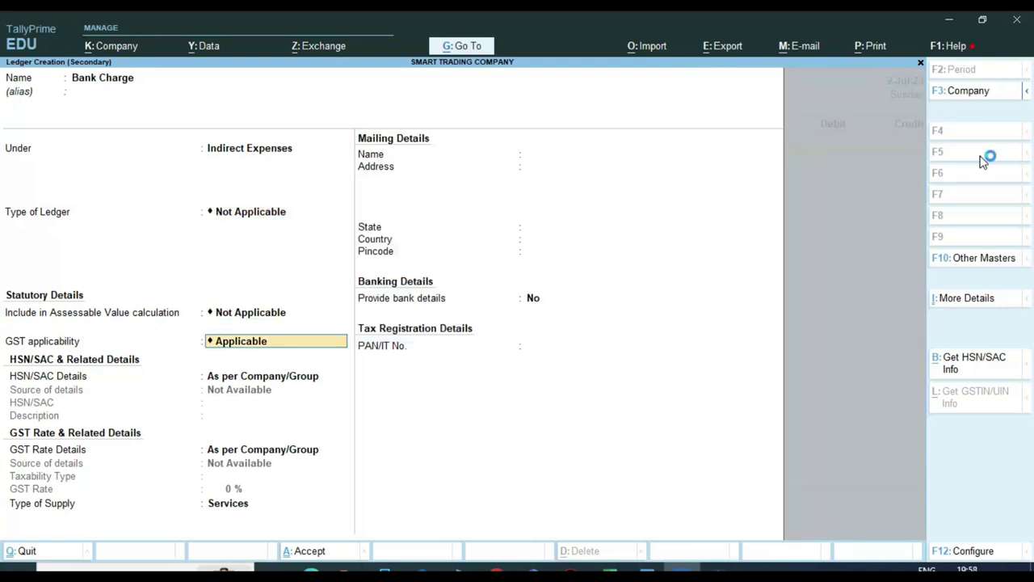
# Set the Bank Charge ledger's GST applicability to Not Applicable and save it without bank details.
pyautogui.press('Down')
pyautogui.press('Return')
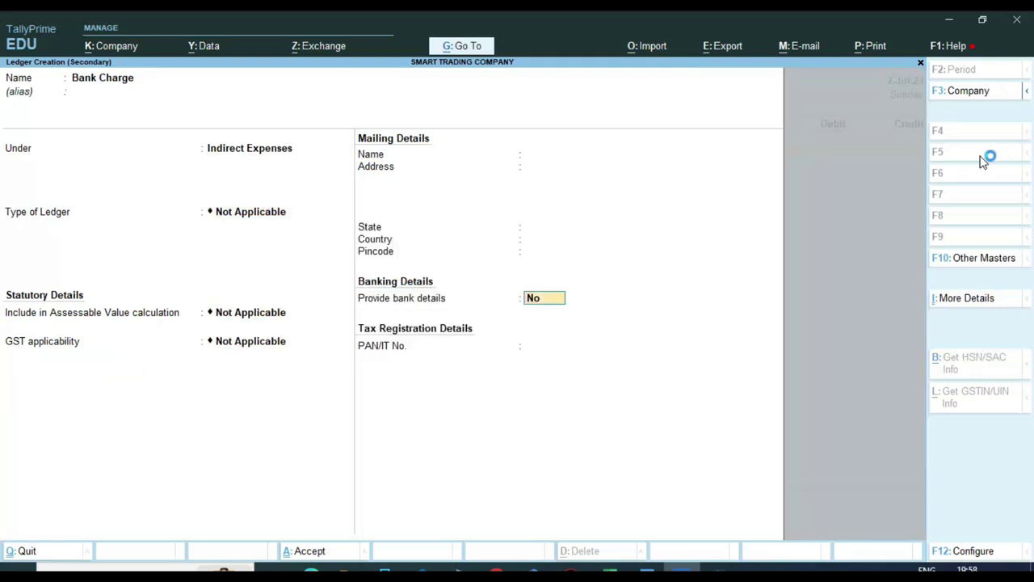
pyautogui.press('Return')
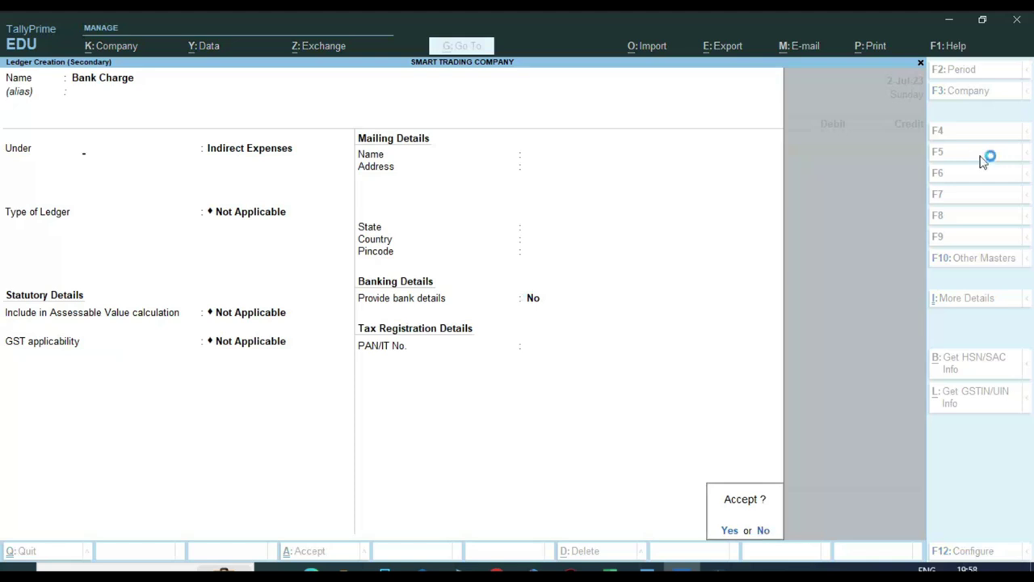
pyautogui.press('Return')
# Debit Bank Charge with 59 in the payment voucher.
pyautogui.write('59')
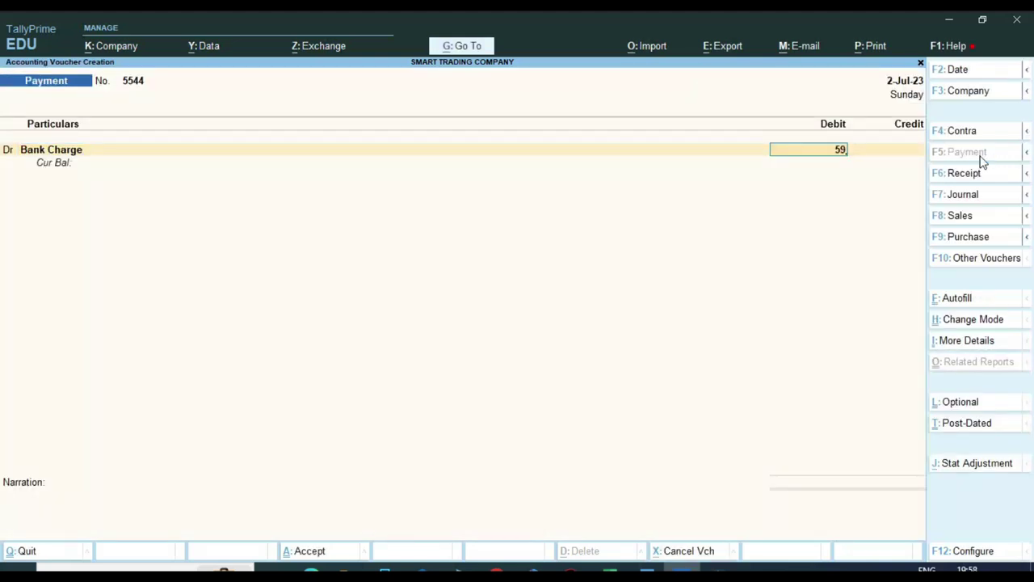
pyautogui.press('Return')
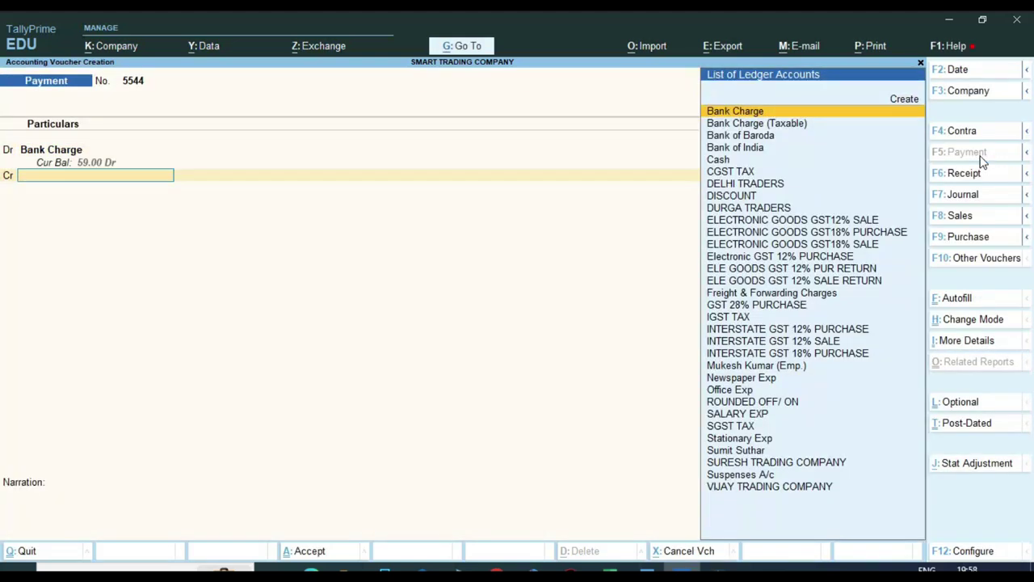
# Credit Bank of India with 59 in the payment voucher and save it with the default cheque details.
pyautogui.write('Bank')
pyautogui.press('Down')
pyautogui.press('Down')
pyautogui.press('Down')
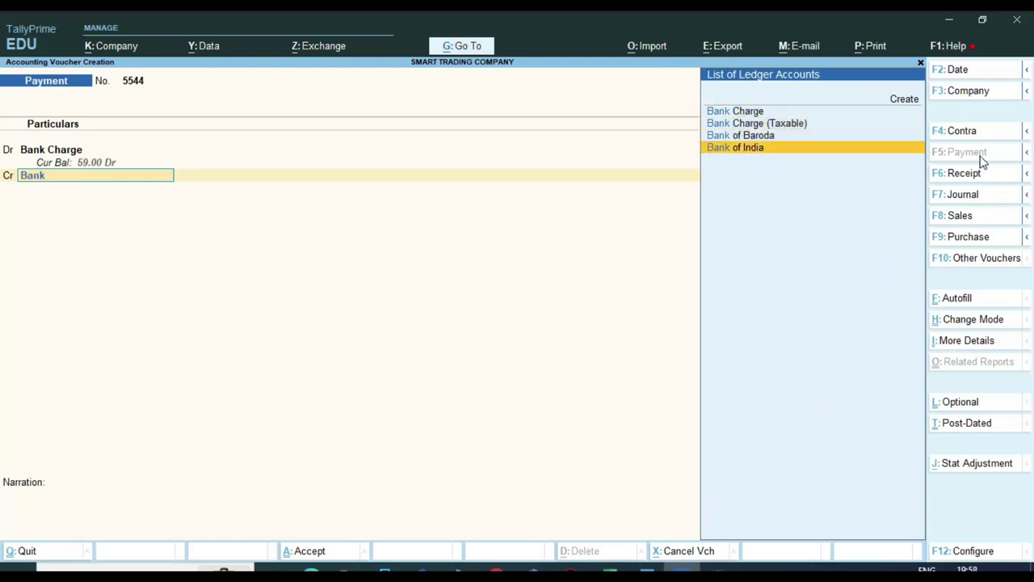
pyautogui.press('Return')
pyautogui.press('Return')
pyautogui.press('Return')
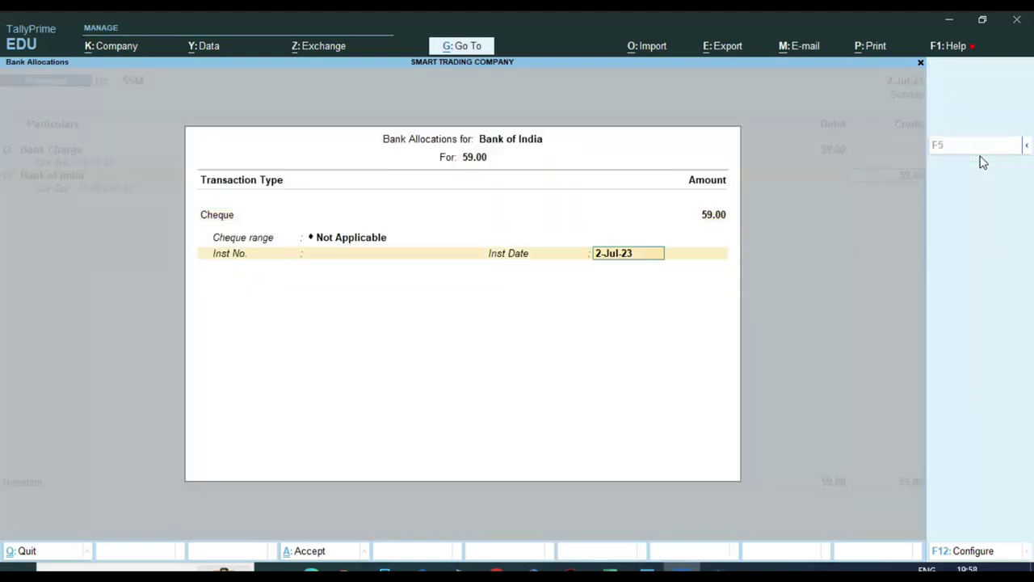
pyautogui.press('Return')
pyautogui.press('Return')
pyautogui.press('Return')
pyautogui.press('Return')
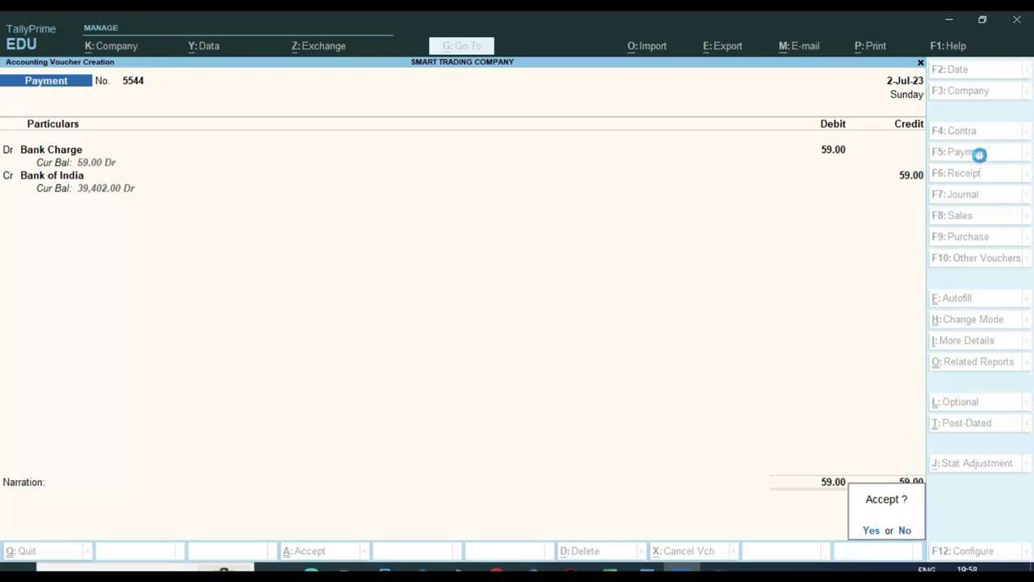
# Check the Delhi Traders cheque row in the Excel statement and number the new TallyPrime payment voucher 210103.
pyautogui.hotkey('alt', 'Tab')
pyautogui.moveTo(485, 307); pyautogui.dragTo(485, 346)
pyautogui.scroll(-1, 477, 294)
pyautogui.scroll(-1, 477, 294)
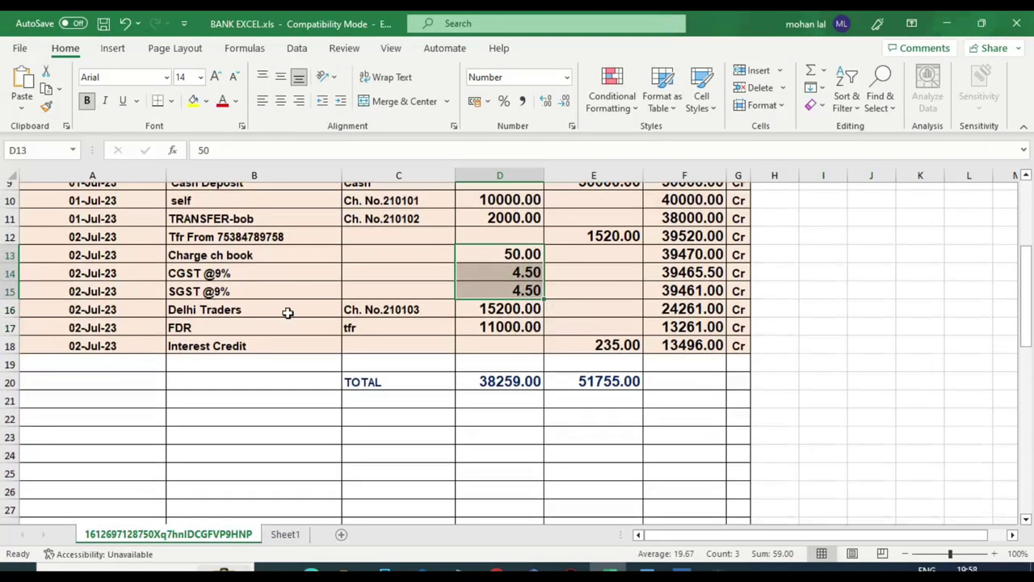
pyautogui.click(286, 312)
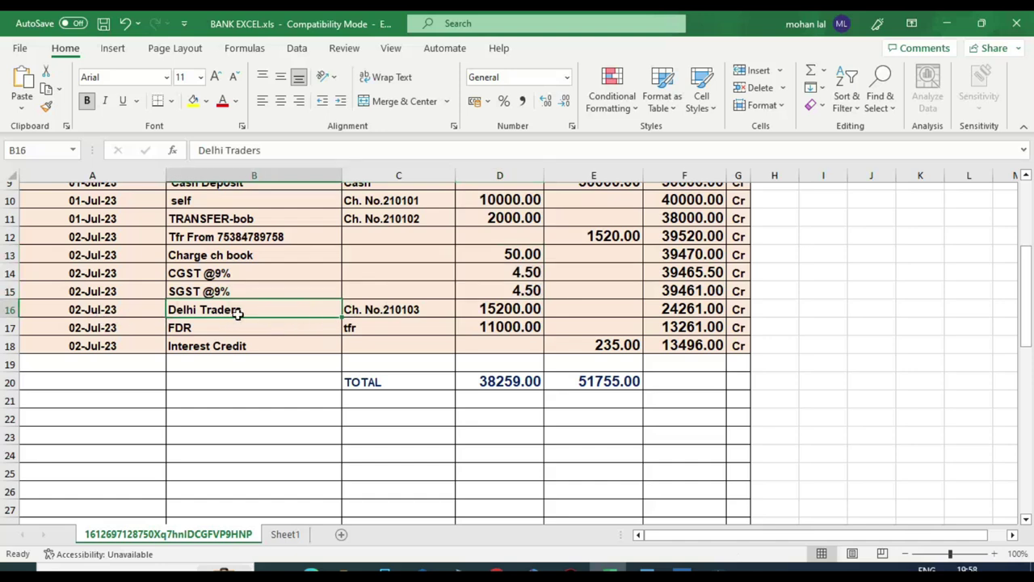
pyautogui.click(434, 313)
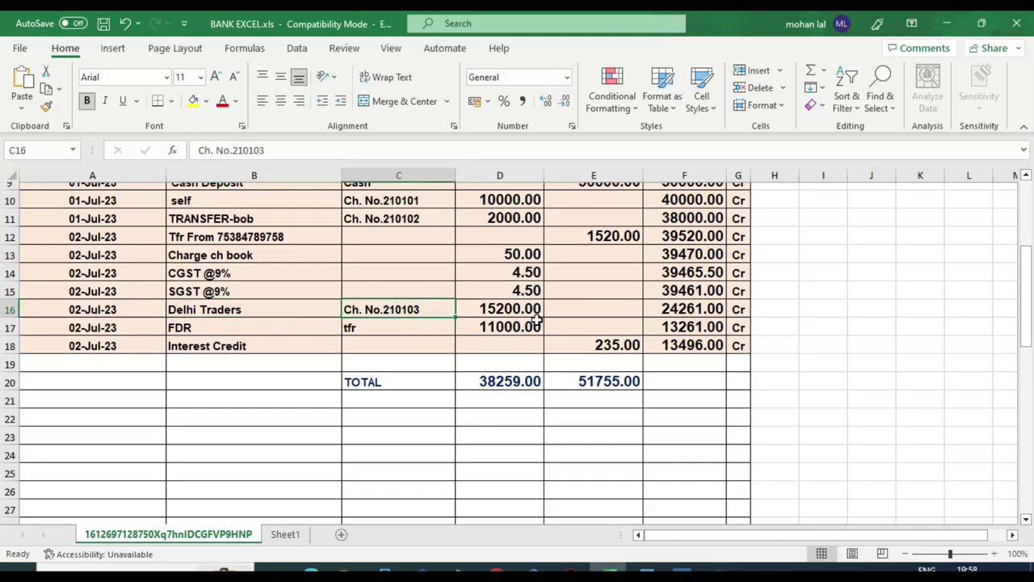
pyautogui.hotkey('alt', 'Tab')
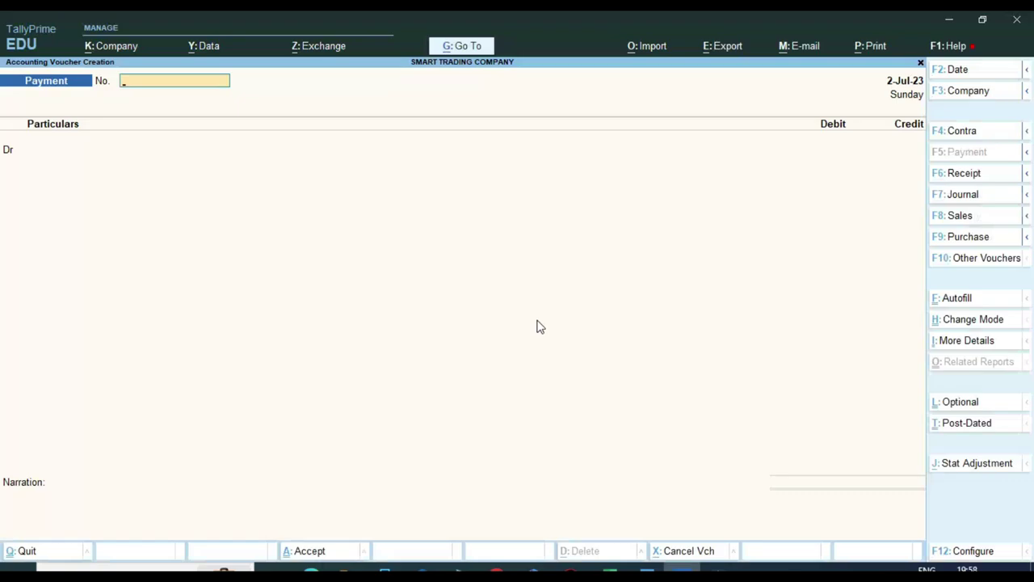
pyautogui.hotkey('alt', 'Tab')
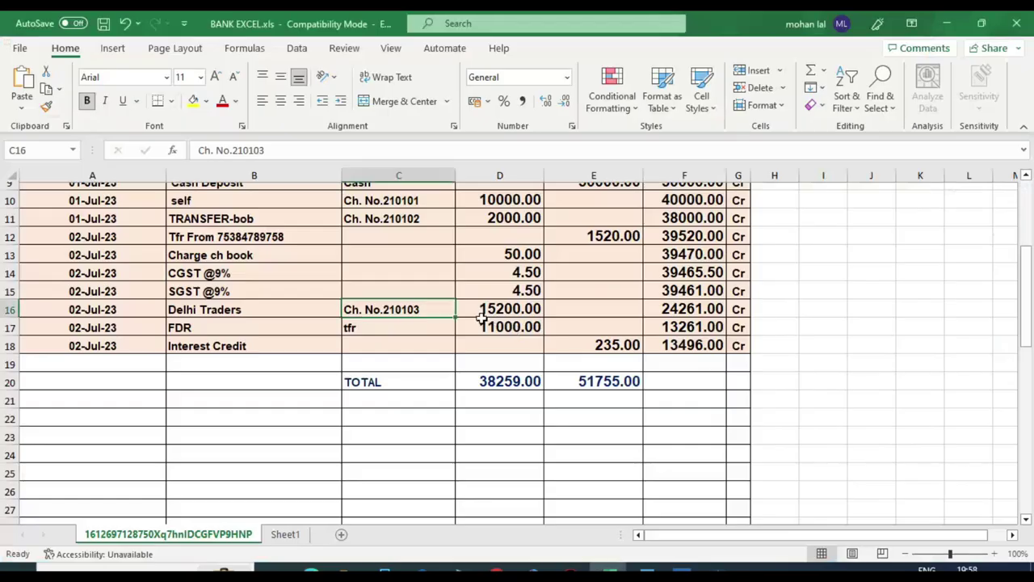
pyautogui.hotkey('alt', 'Tab')
pyautogui.write('210103')
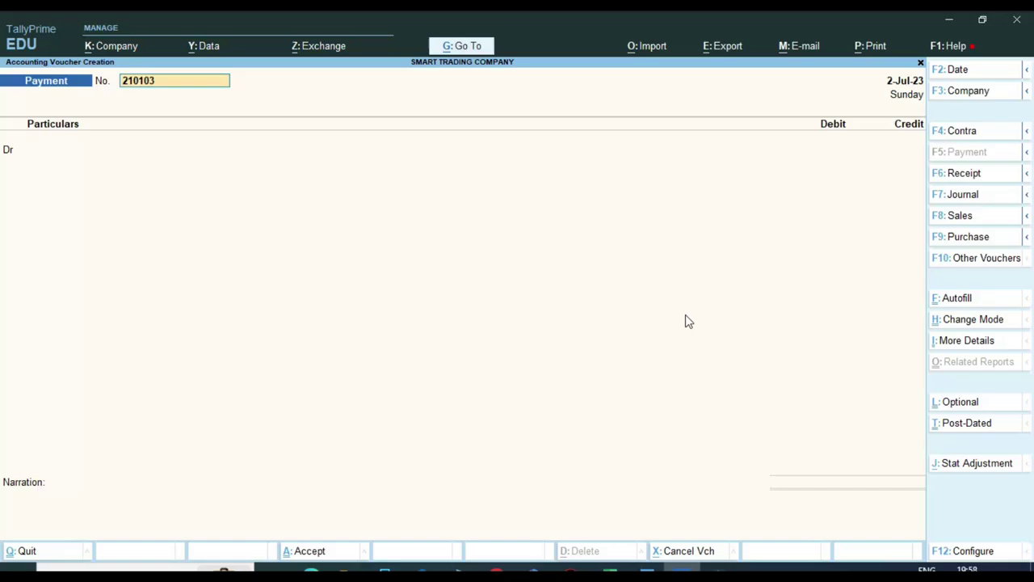
pyautogui.press('Return')
# Debit DELHI TRADERS with 15200 in the payment voucher, checking the amount against the Excel statement.
pyautogui.hotkey('alt', 'Tab')
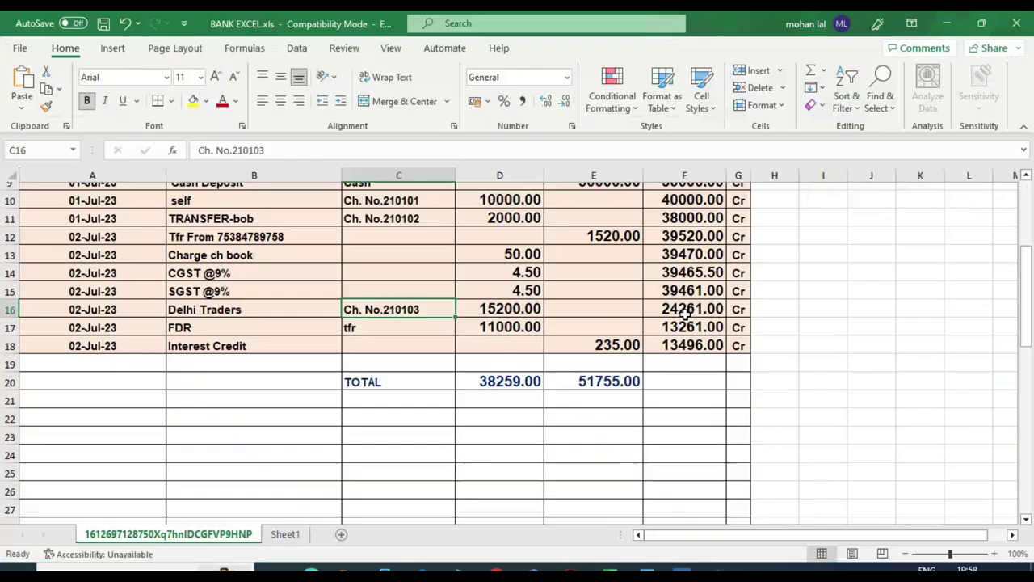
pyautogui.click(269, 318)
pyautogui.hotkey('alt', 'Tab')
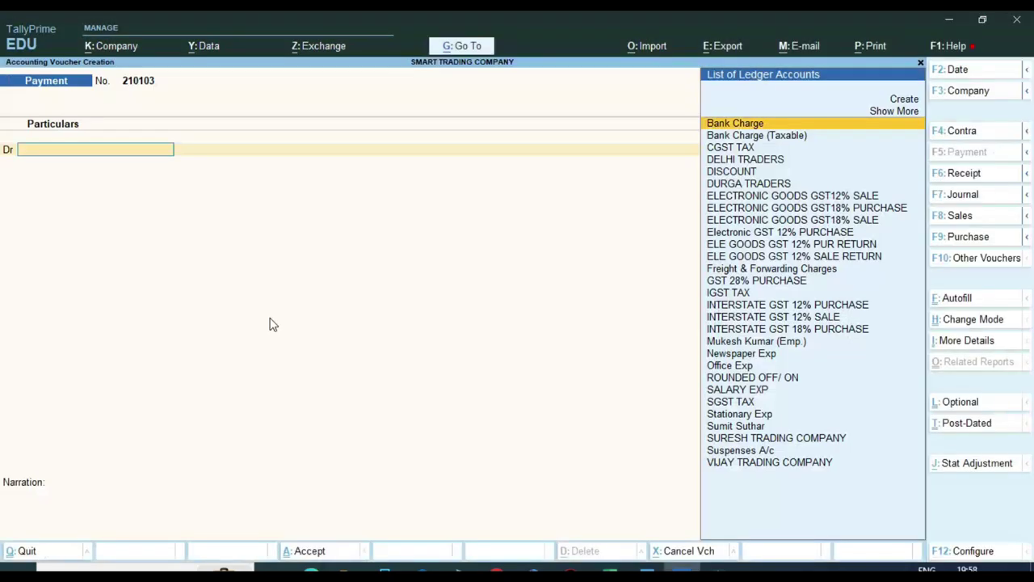
pyautogui.write('Delhi')
pyautogui.press('Return')
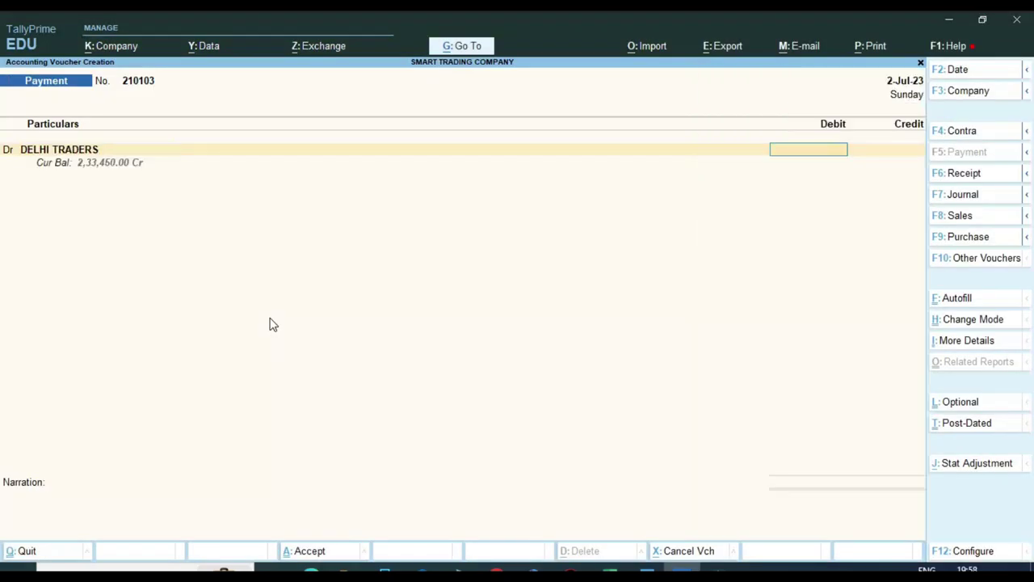
pyautogui.hotkey('alt', 'Tab')
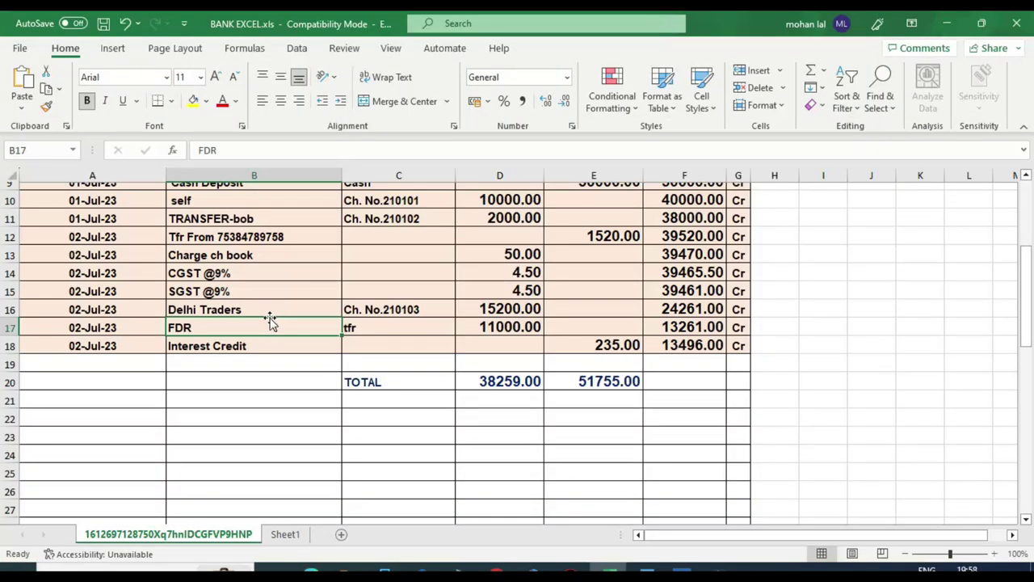
pyautogui.hotkey('alt', 'Tab')
pyautogui.write('15200')
pyautogui.press('Return')
# Allocate the Delhi Traders payment against pending bills 0002 for 500.00 Cr and DT-125 for 15,700.00 Dr.
pyautogui.press('Return')
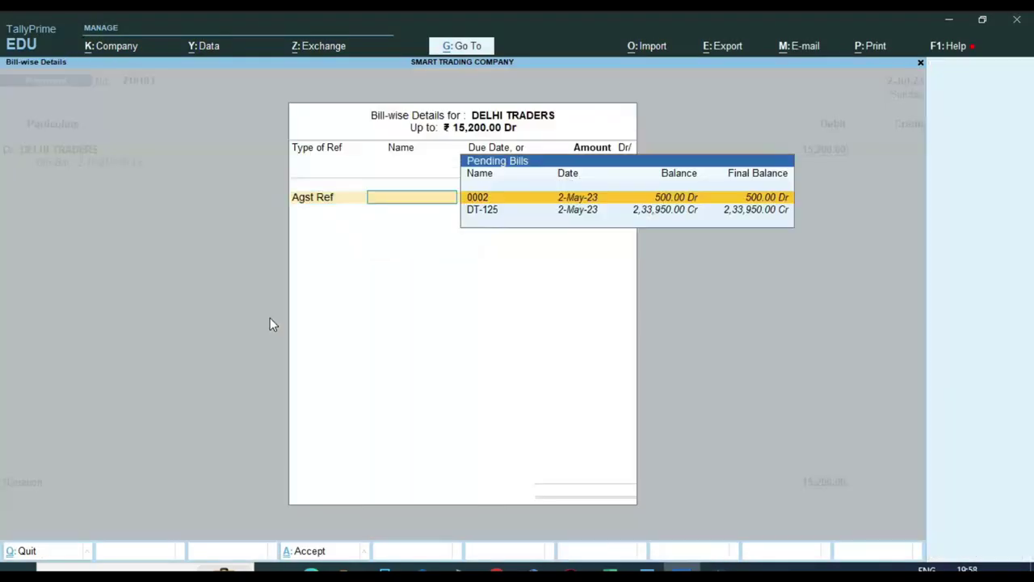
pyautogui.press('Return')
pyautogui.press('Return')
pyautogui.press('Return')
pyautogui.press('Return')
pyautogui.press('Return')
pyautogui.press('Return')
pyautogui.press('Return')
pyautogui.press('Return')
# Credit Bank of India with 15,200 in the Delhi Traders payment voucher.
pyautogui.write('Bank')
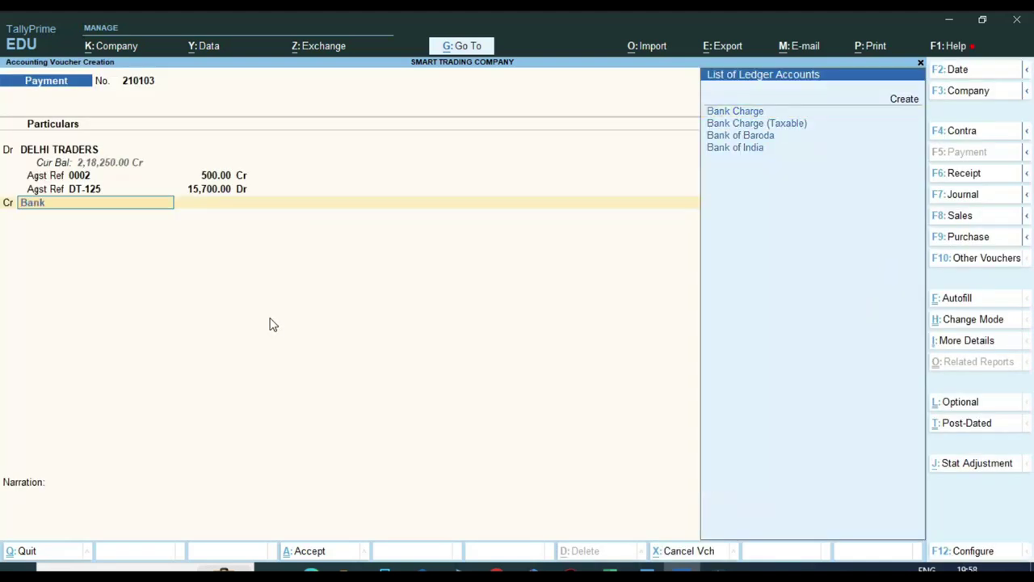
pyautogui.press('Down')
pyautogui.press('Down')
pyautogui.press('Down')
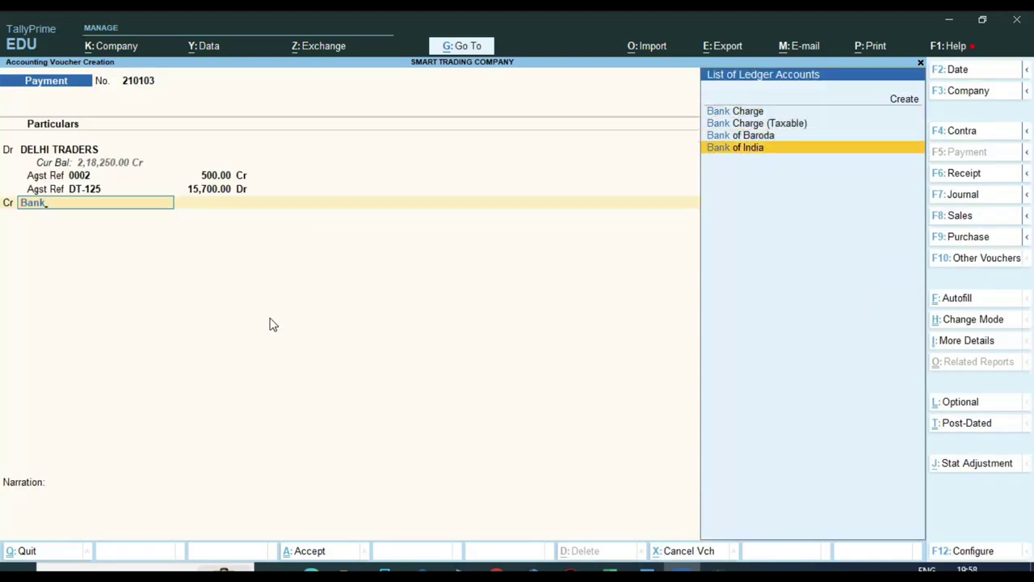
pyautogui.press('Return')
pyautogui.press('Return')
# Enter 210103 as the cheque's instrument number in the Bank of India allocation and save the voucher without narration.
pyautogui.press('Return')
pyautogui.press('Return')
pyautogui.press('Return')
pyautogui.press('BackSpace')
pyautogui.press('BackSpace')
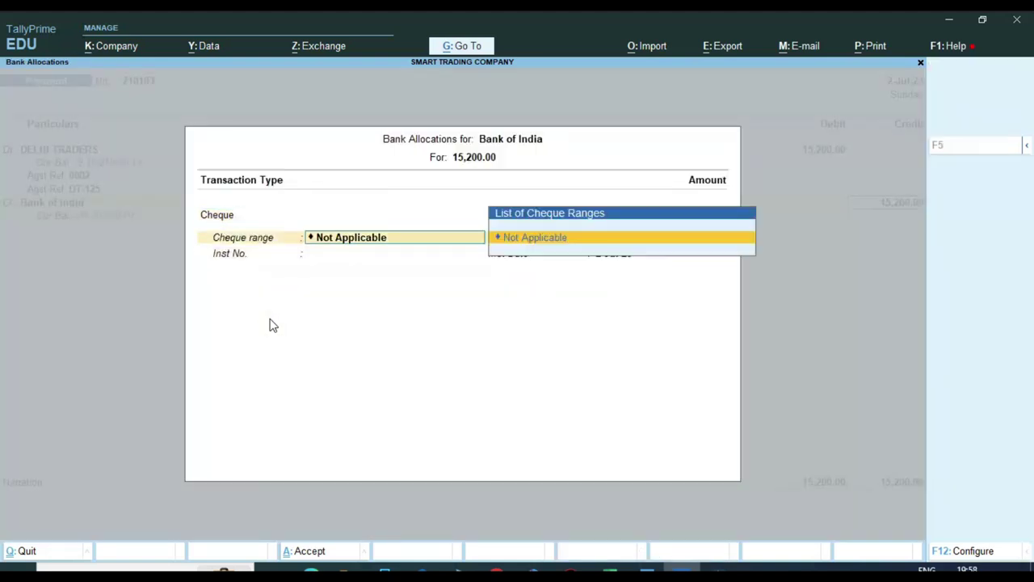
pyautogui.press('Return')
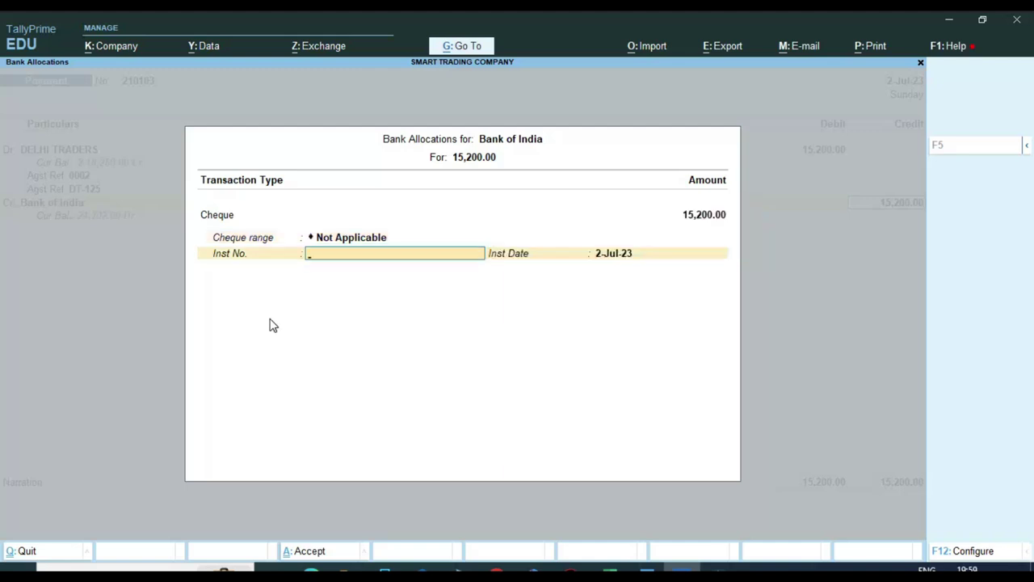
pyautogui.write('210103')
pyautogui.press('Return')
pyautogui.press('Return')
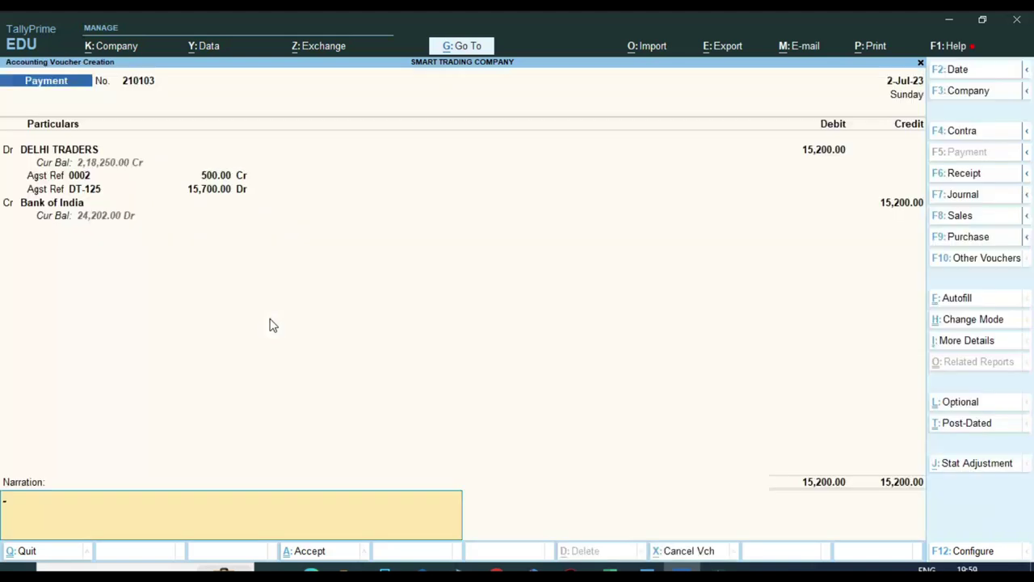
pyautogui.press('Return')
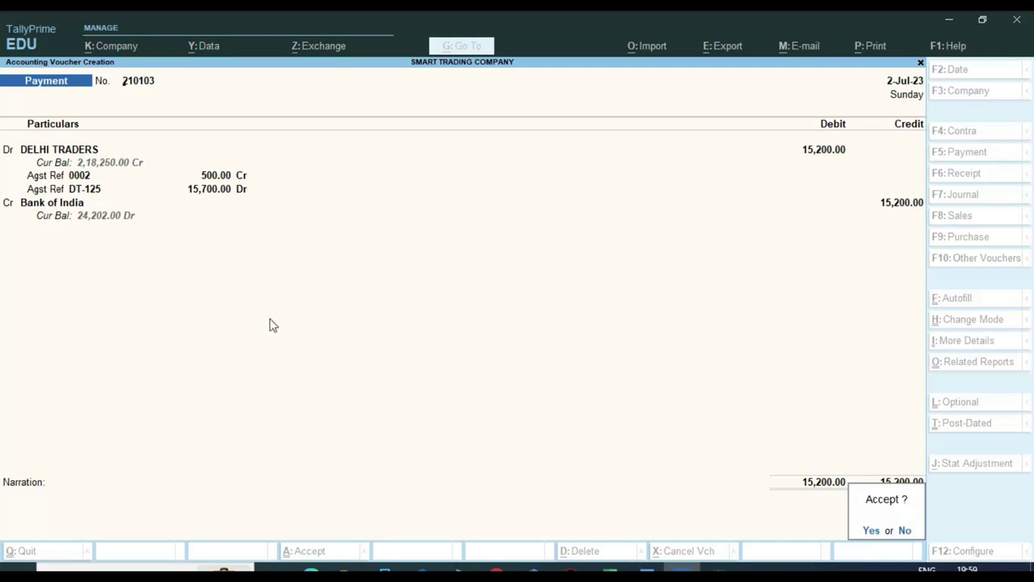
pyautogui.press('Return')
# Check the FDR row in the Excel statement and open a new ledger creation form in TallyPrime.
pyautogui.hotkey('alt', 'Tab')
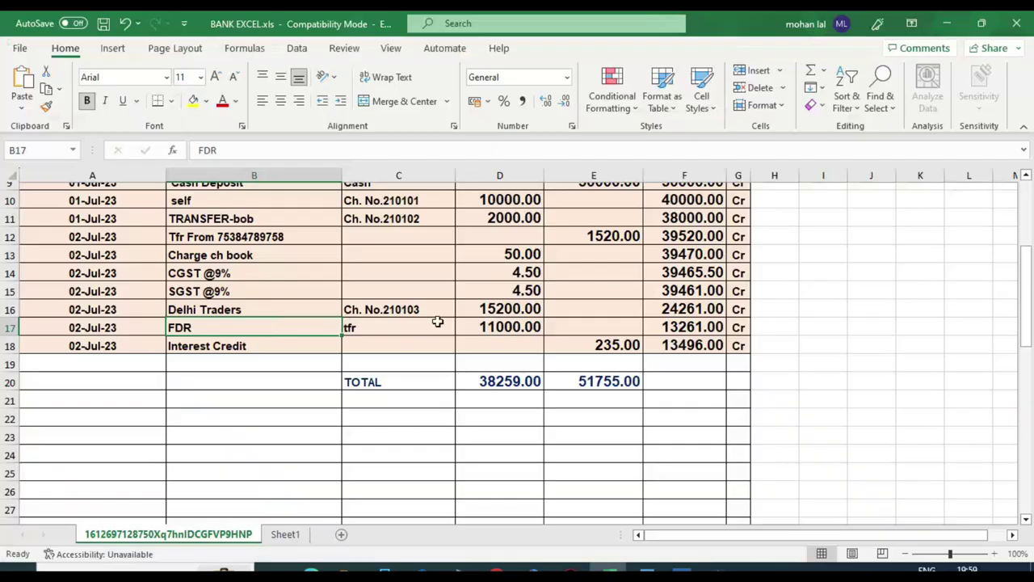
pyautogui.click(262, 329)
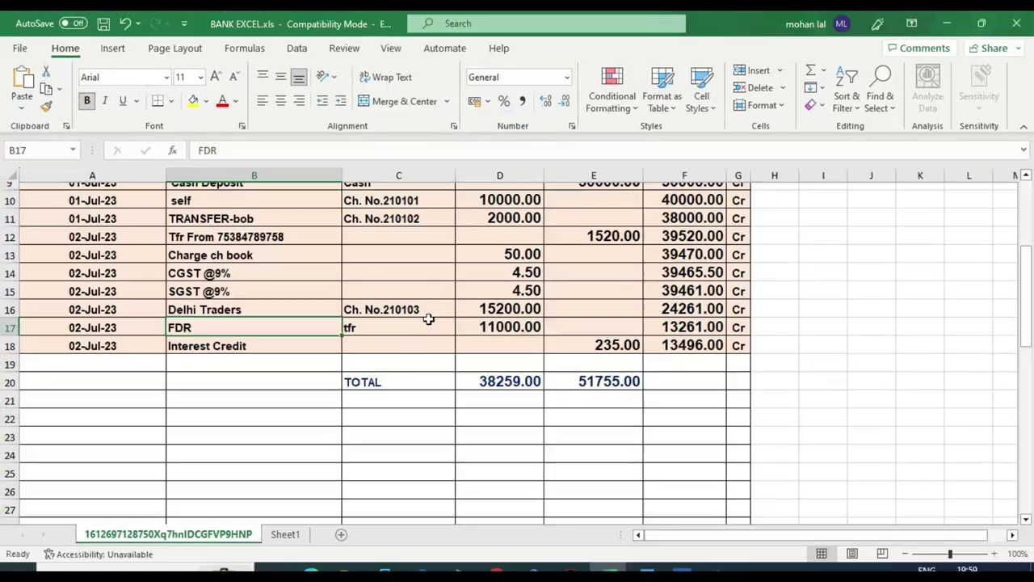
pyautogui.click(682, 569)
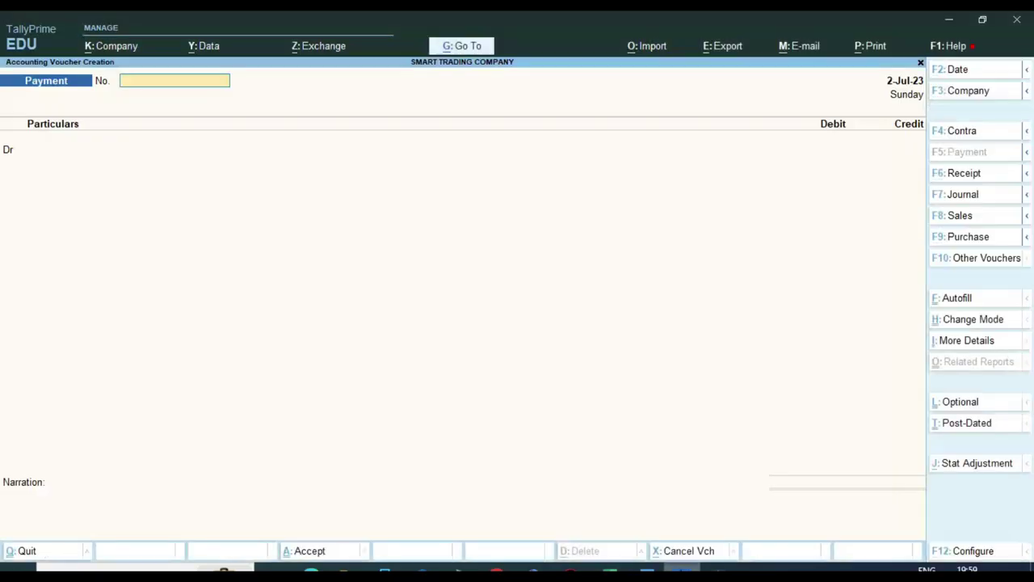
pyautogui.press('Escape')
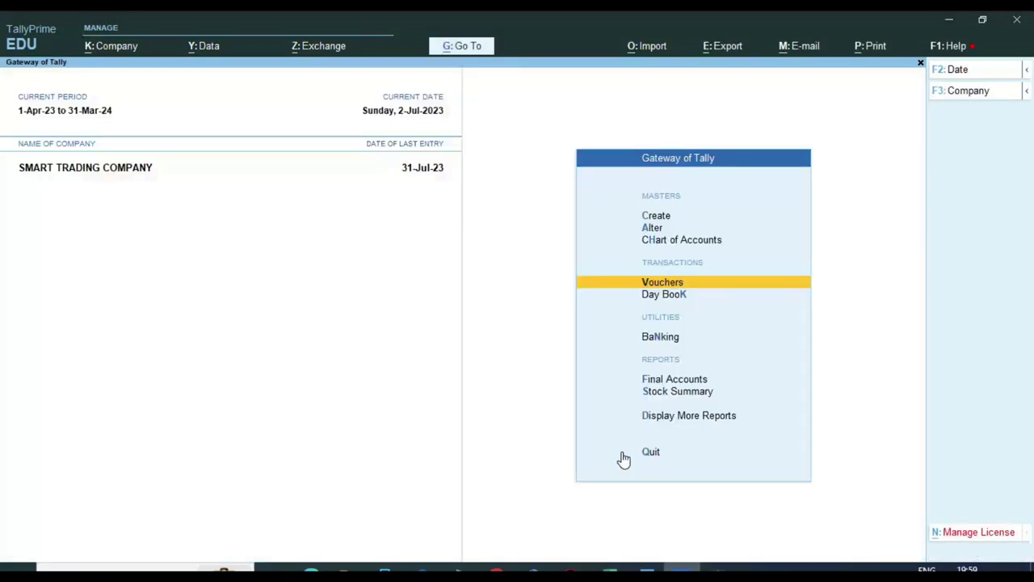
pyautogui.press('Up')
pyautogui.press('Up')
pyautogui.press('Up')
pyautogui.press('Return')
pyautogui.press('Down')
pyautogui.press('Return')
# Create a ledger named FDR under Bank Accounts, leave its bank details blank, and return to the Gateway of Tally.
pyautogui.write('F4')
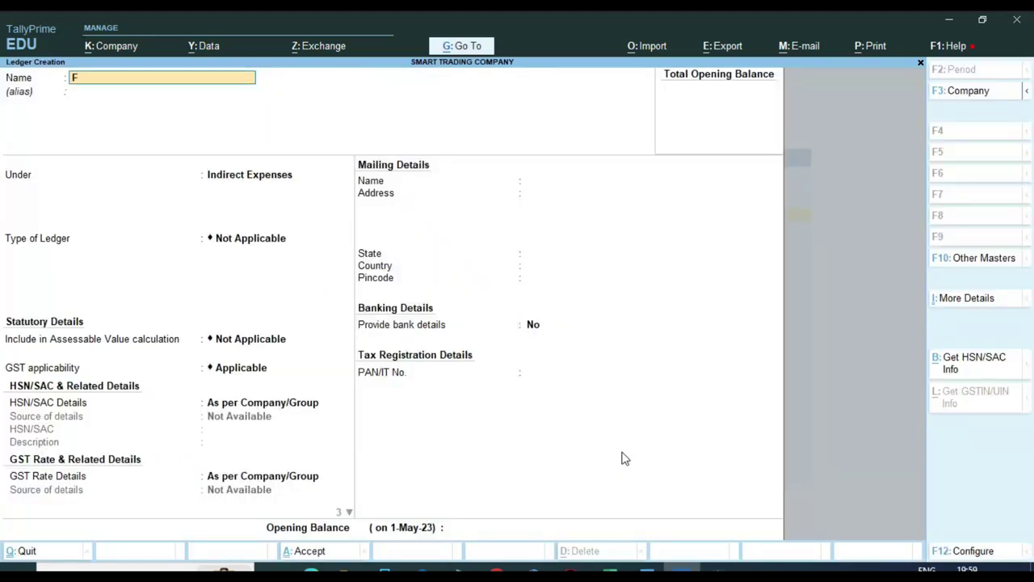
pyautogui.press('BackSpace')
pyautogui.write('DR')
pyautogui.press('Return')
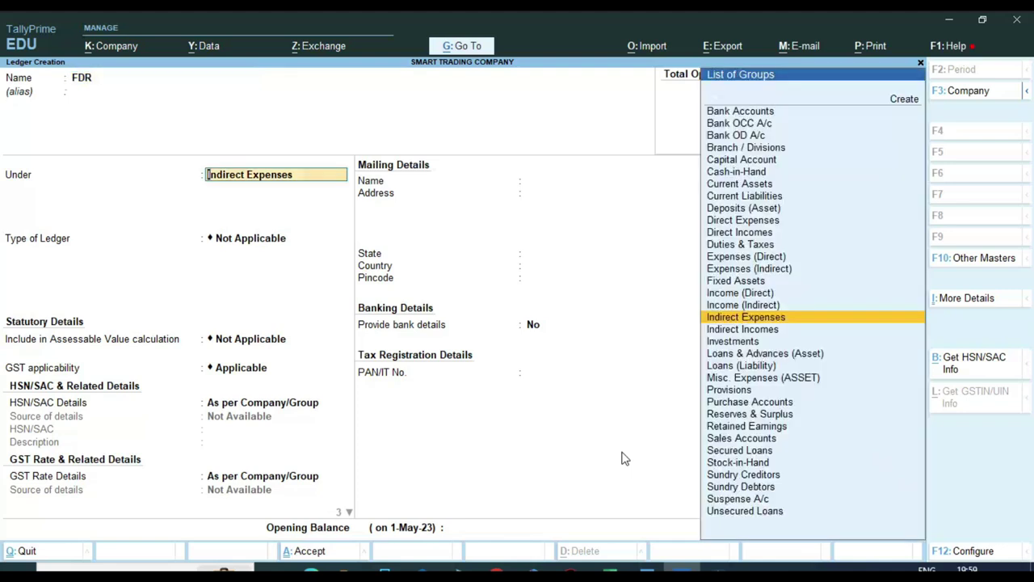
pyautogui.write('Bank')
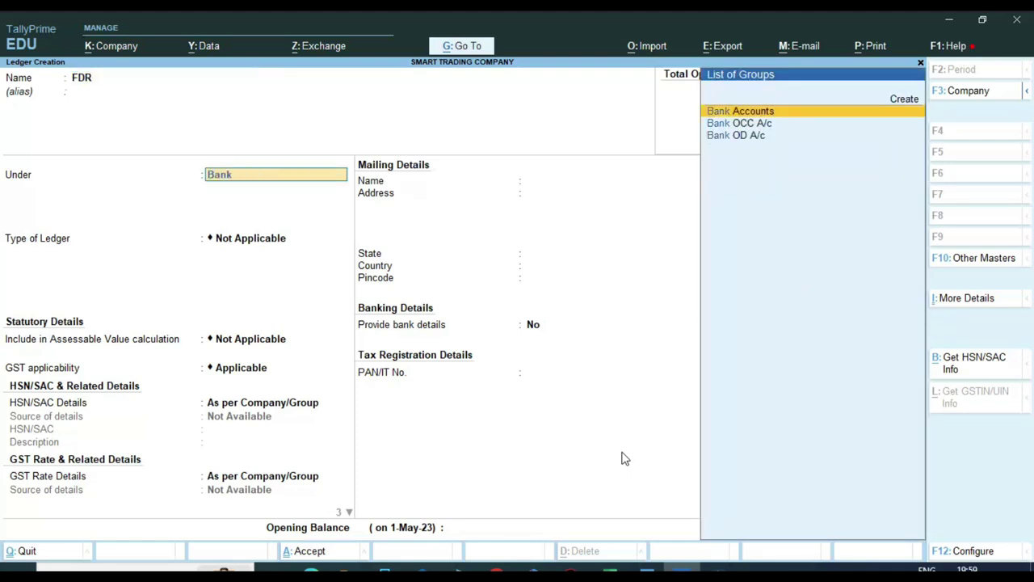
pyautogui.press('Return')
pyautogui.press('Return')
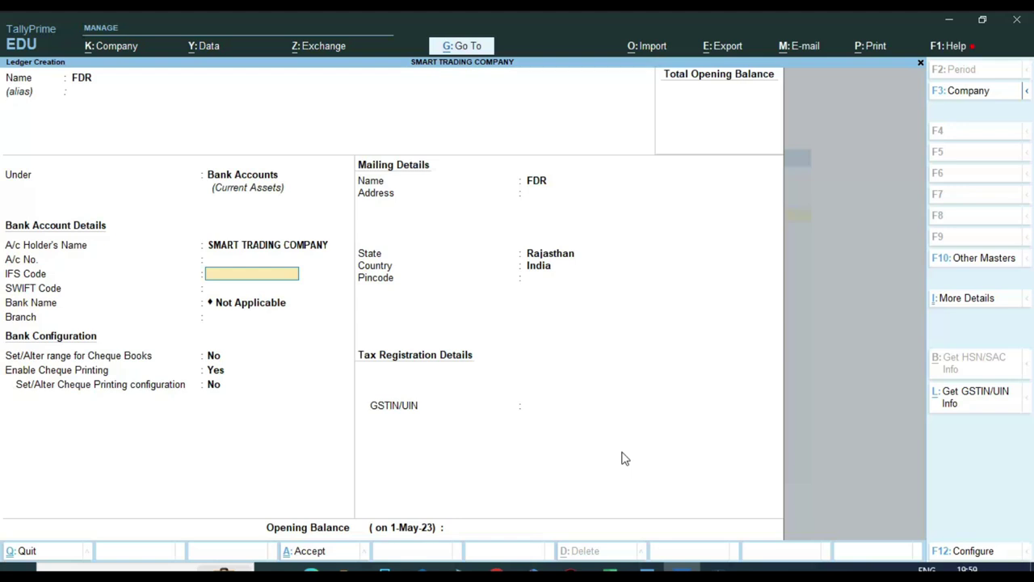
pyautogui.hotkey('ctrl', 'a')
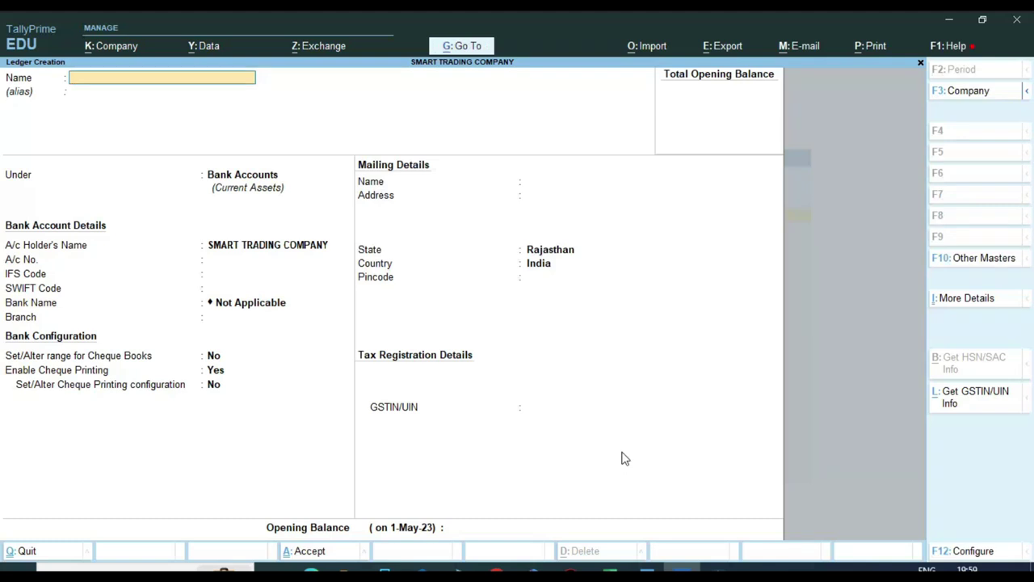
pyautogui.press('Escape')
pyautogui.press('Escape')
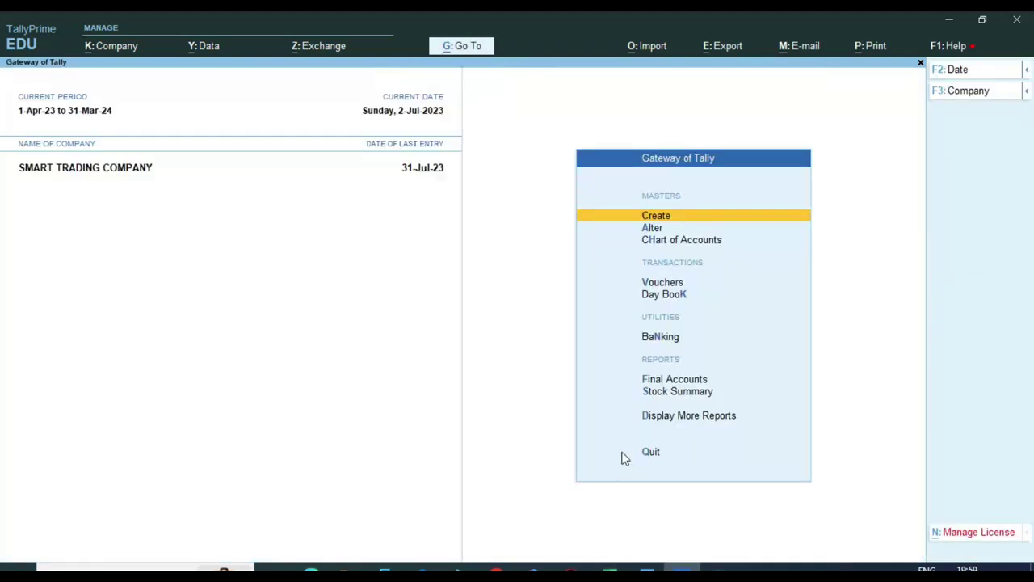
# Start a new contra voucher for the FDR transfer.
pyautogui.press('v')
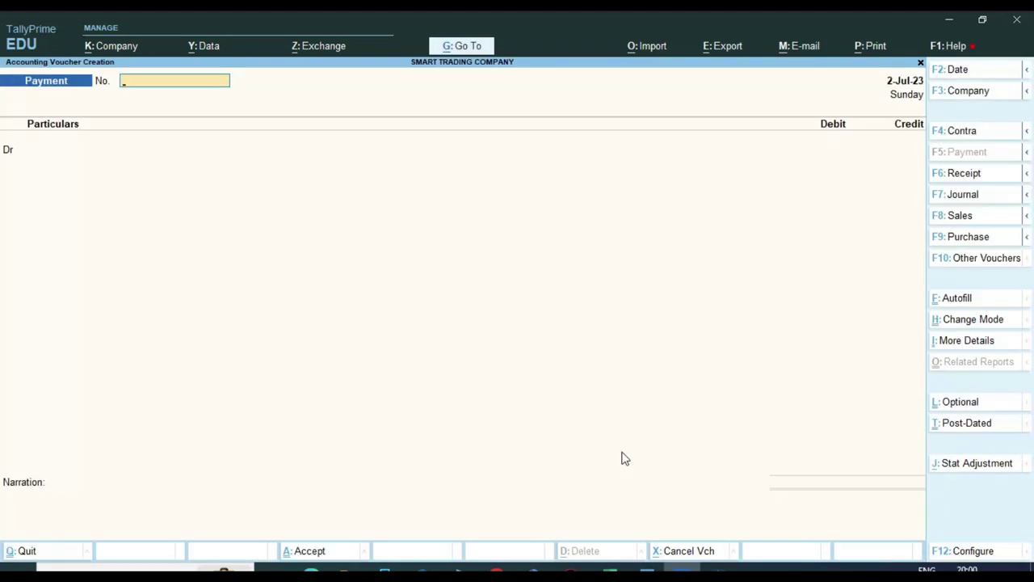
pyautogui.click(962, 131)
pyautogui.press('Return')
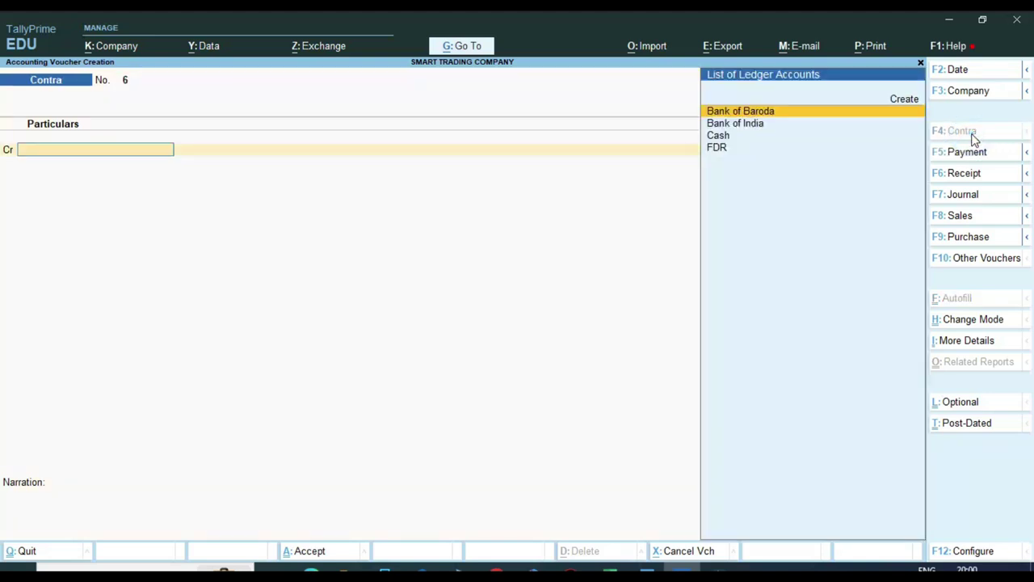
# Check the FDR debit amount in the Excel statement, return to TallyPrime and credit Bank of India with 11,000 in the contra voucher.
pyautogui.hotkey('alt', 'Tab')
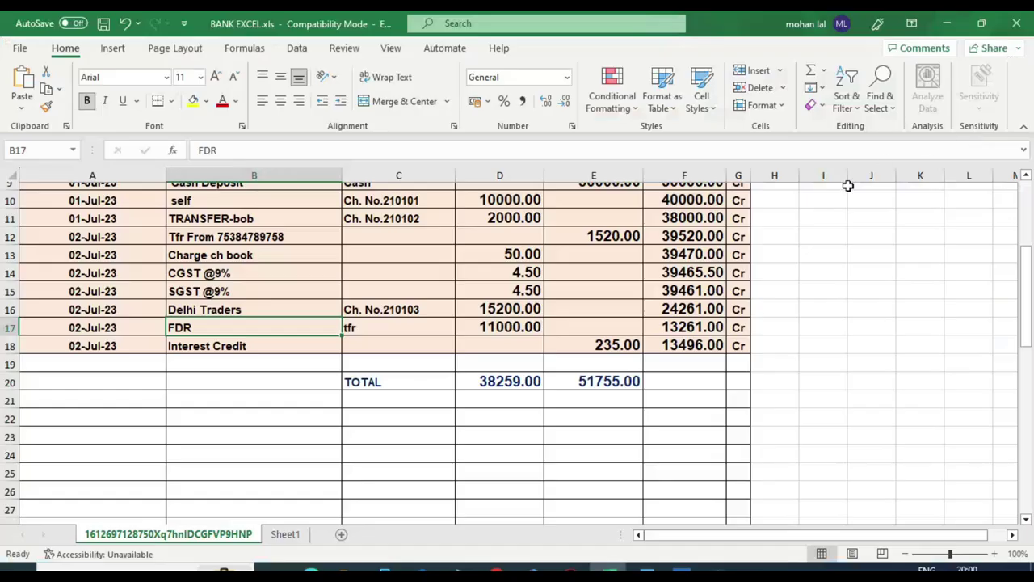
pyautogui.click(502, 327)
pyautogui.scroll(2, 503, 327)
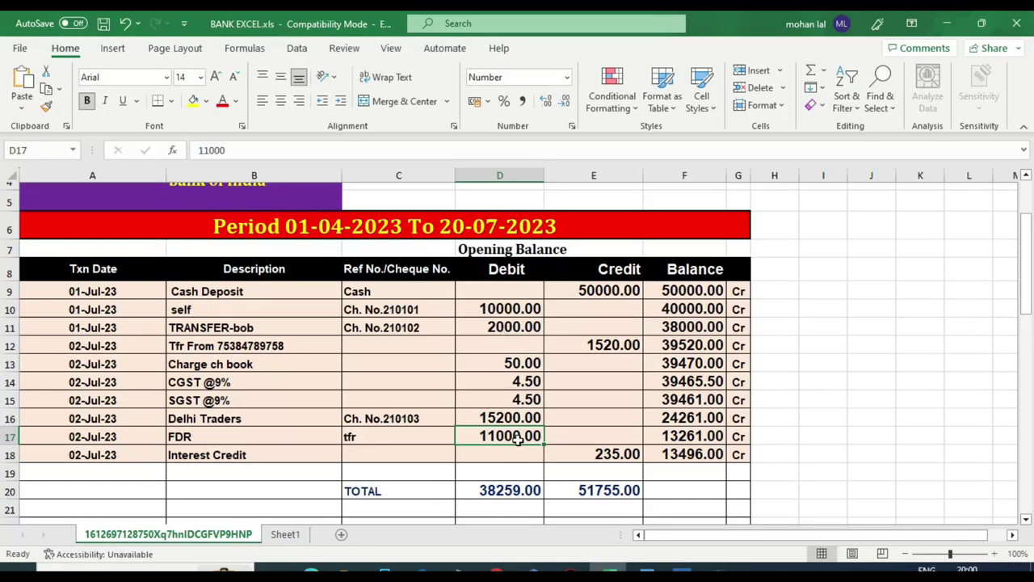
pyautogui.hotkey('alt', 'Tab')
pyautogui.press('Down')
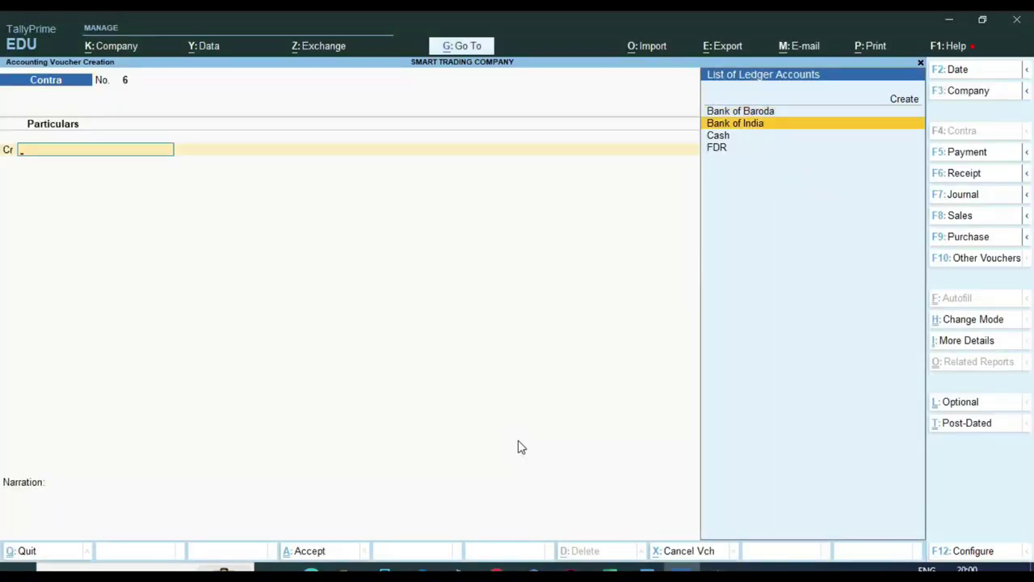
pyautogui.press('Return')
pyautogui.write('100')
pyautogui.press('BackSpace')
pyautogui.press('BackSpace')
pyautogui.write('1,000')
pyautogui.press('Return')
# Accept the Bank of India allocation and debit FDR with 11,000, replacing the Bank of Baroda ledger on the debit line.
pyautogui.press('Return')
pyautogui.press('Return')
pyautogui.press('Return')
pyautogui.press('Return')
pyautogui.press('Return')
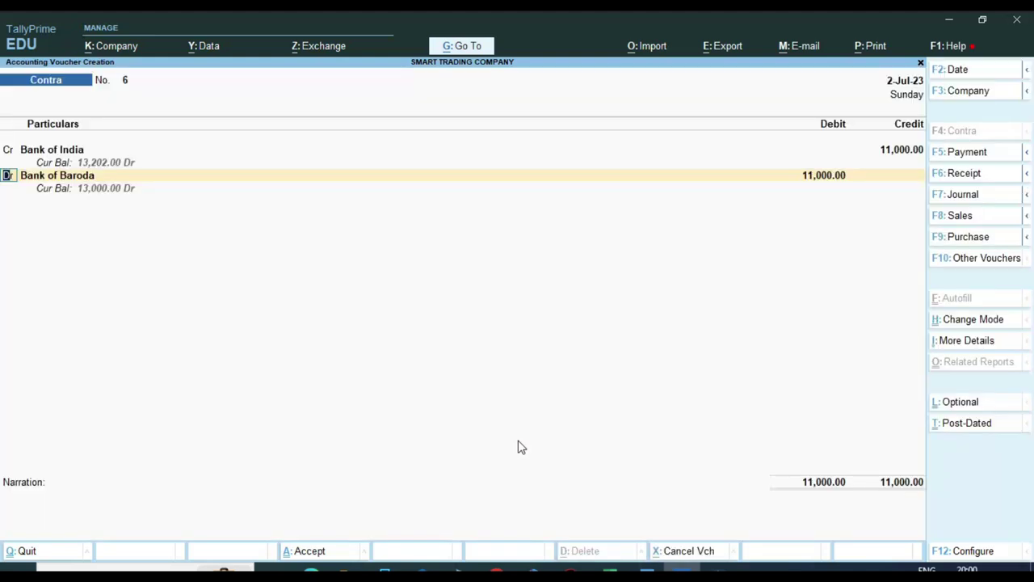
pyautogui.press('Return')
pyautogui.write('Fdr')
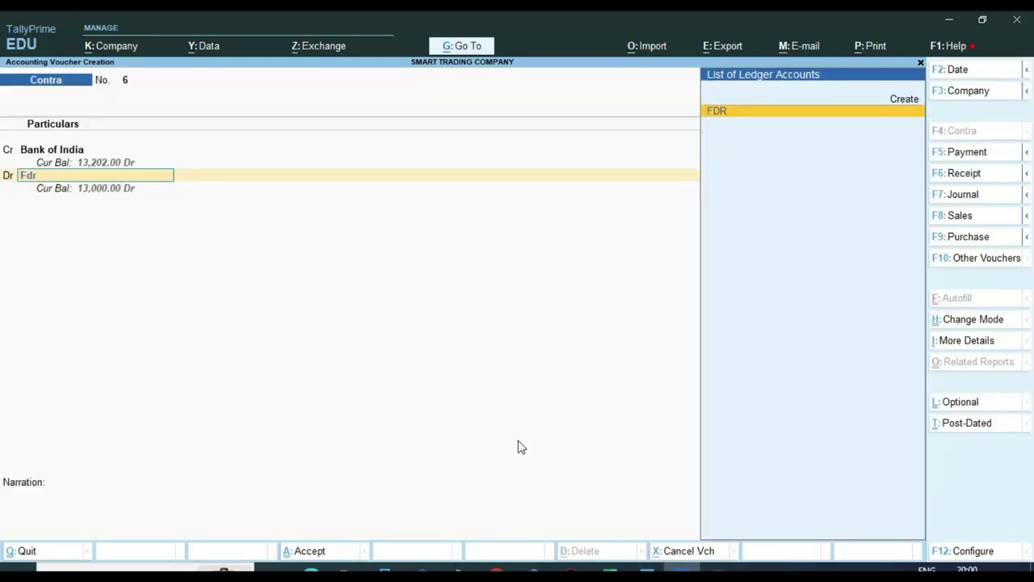
pyautogui.press('Return')
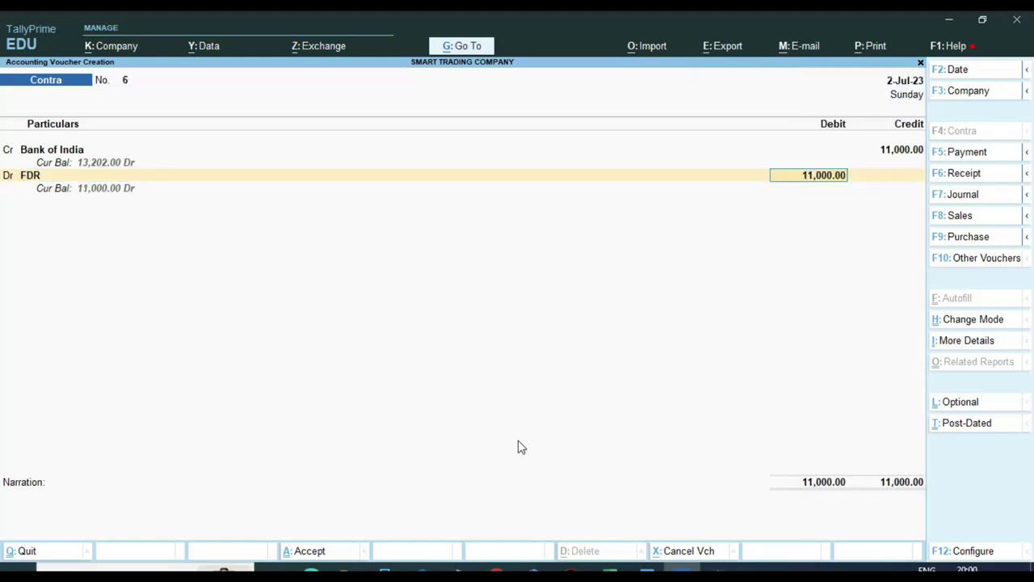
pyautogui.press('Return')
pyautogui.press('Return')
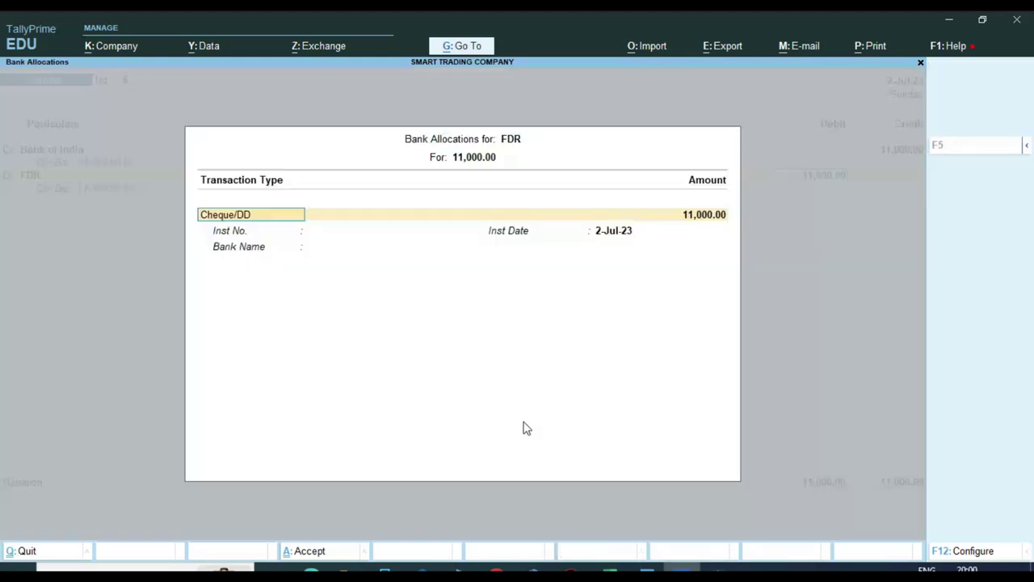
# Keep Cheque/DD without an instrument number, specify Bank of India as the bank name for FDR, and save the contra voucher without narration.
pyautogui.press('Return')
pyautogui.press('Return')
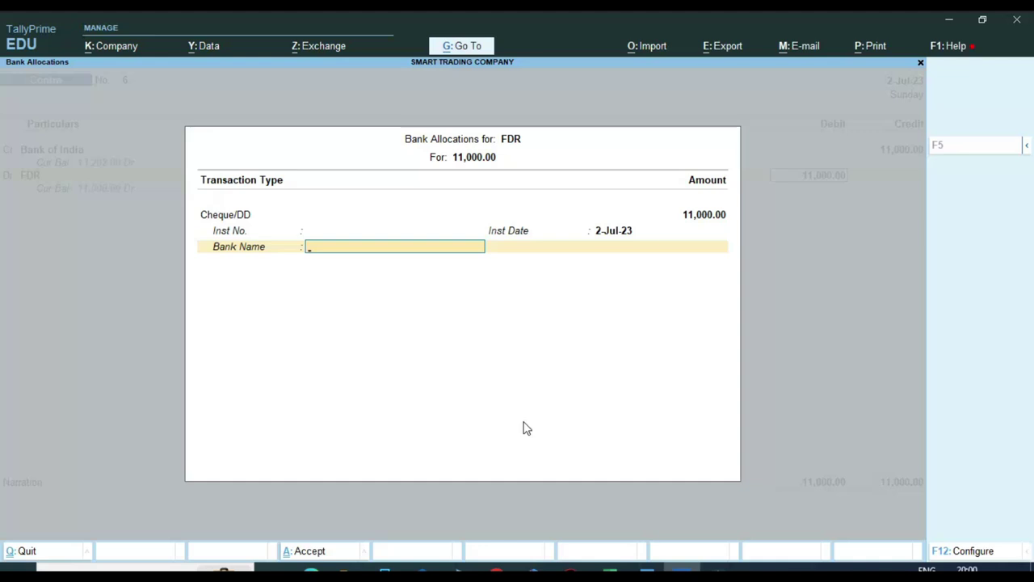
pyautogui.write('o')
pyautogui.press('Down')
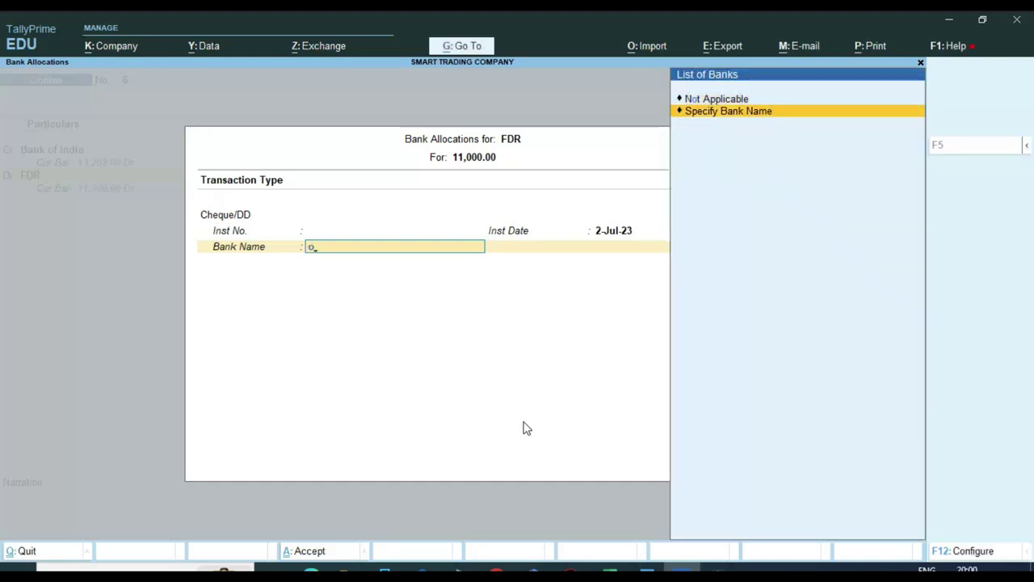
pyautogui.press('Return')
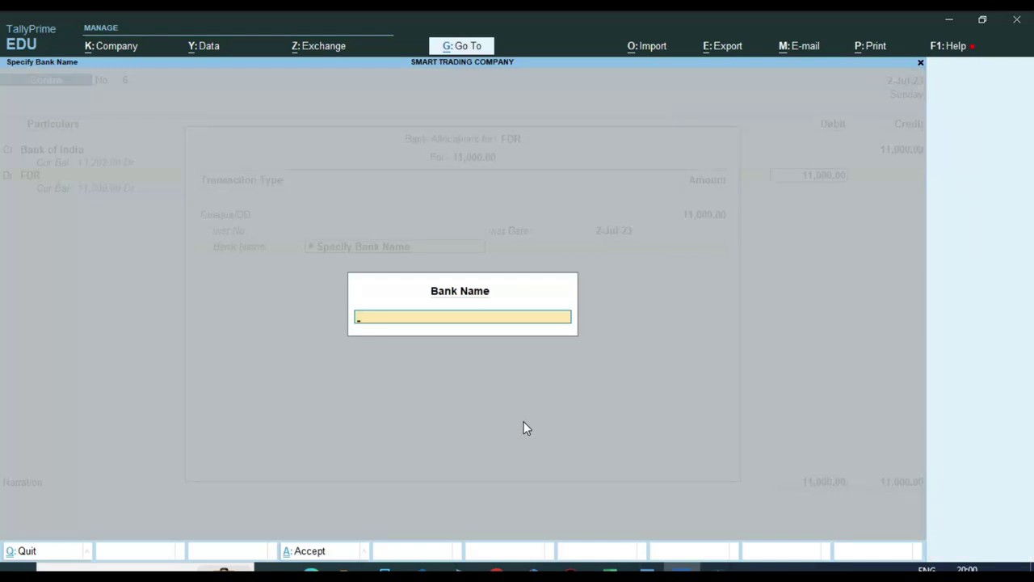
pyautogui.write('Bank of India')
pyautogui.press('Return')
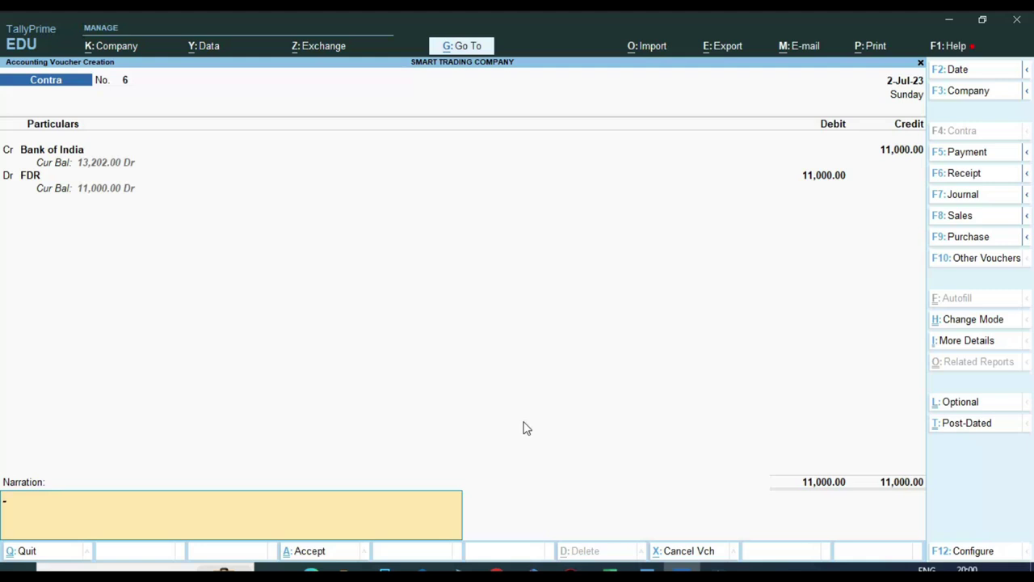
pyautogui.press('Return')
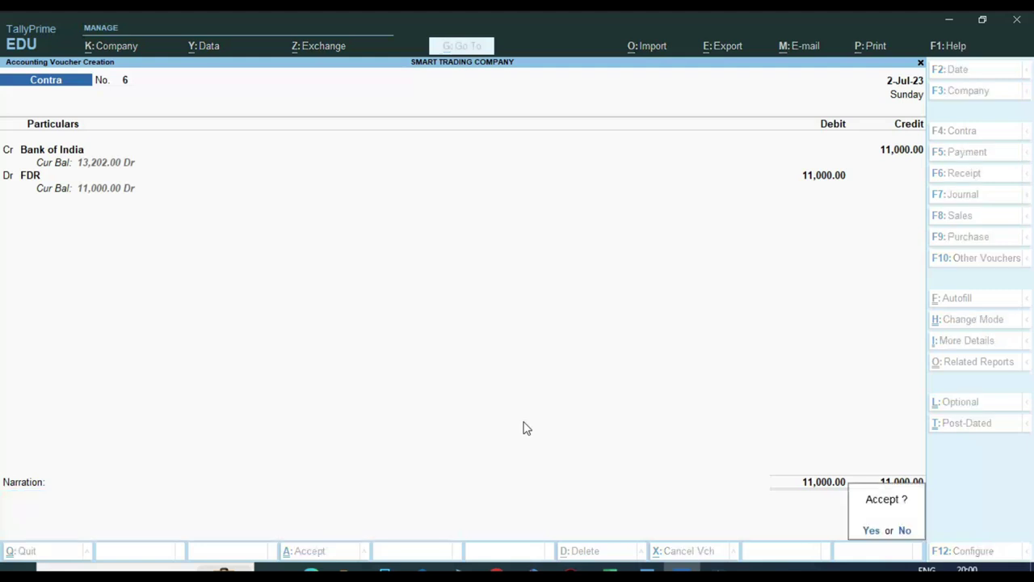
pyautogui.press('Return')
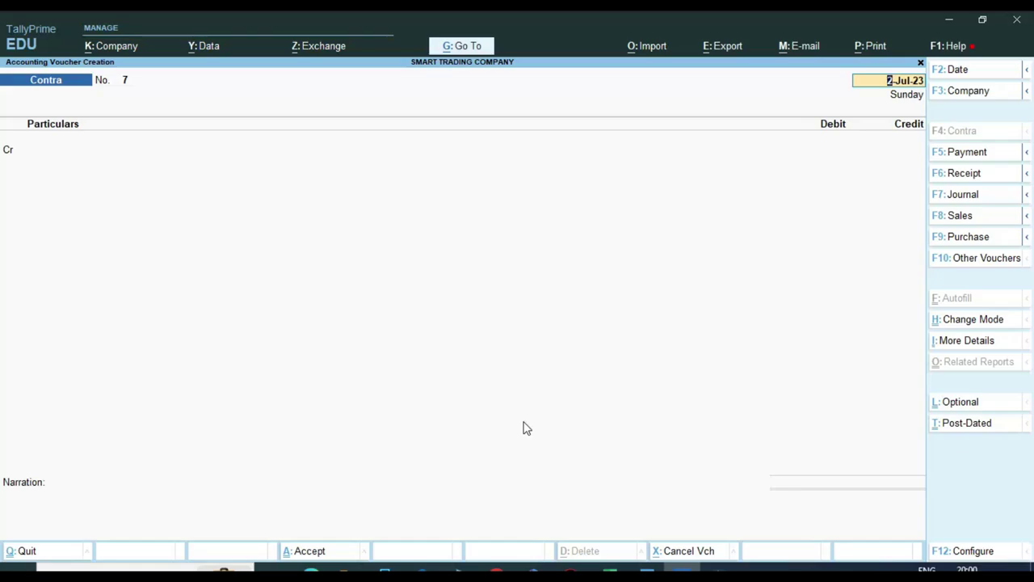
# Switch to the Excel statement and examine the Interest Credit row's description and credit amount.
pyautogui.hotkey('alt', 'Tab')
pyautogui.scroll(-1, 323, 424)
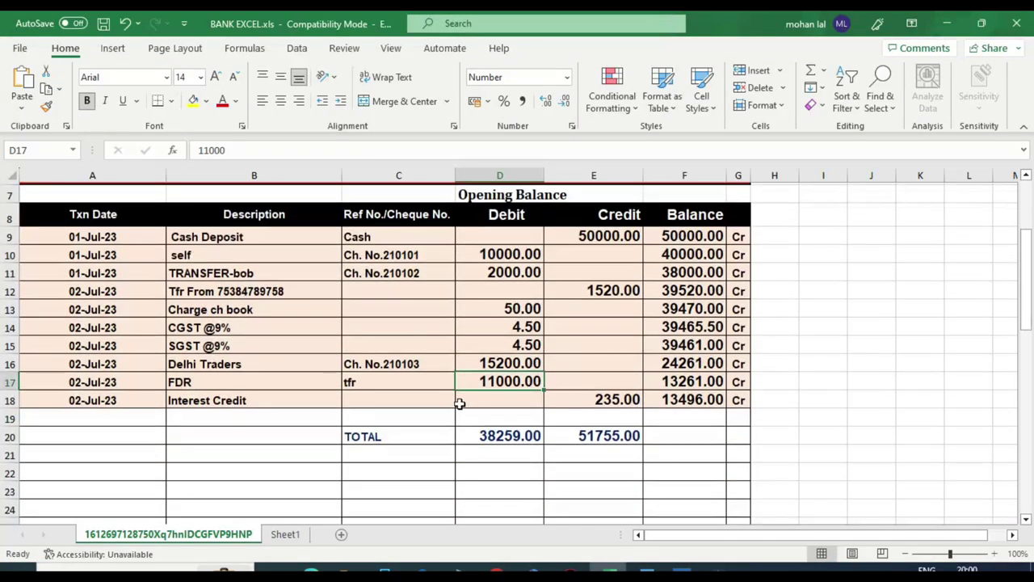
pyautogui.click(250, 403)
pyautogui.click(578, 409)
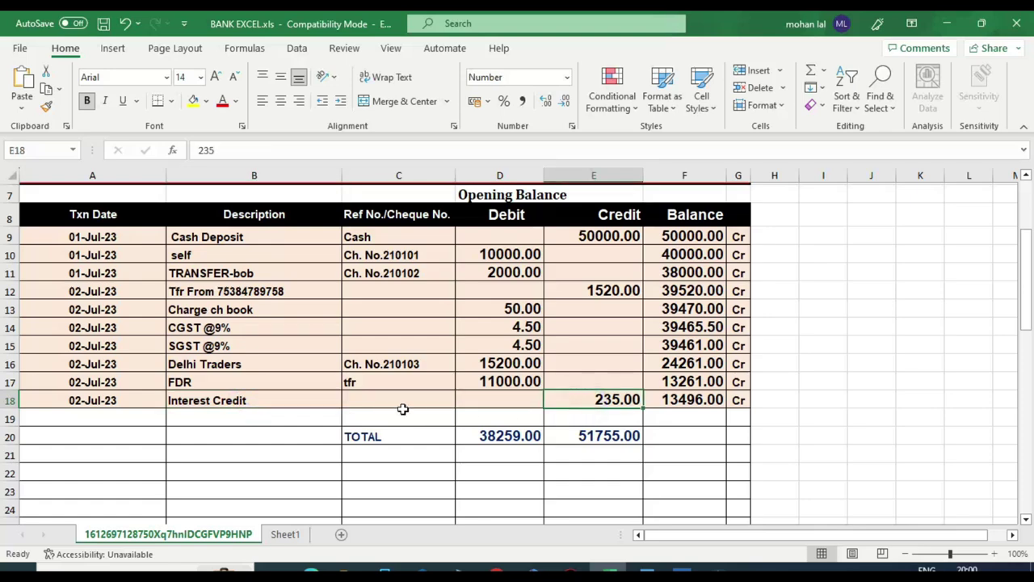
pyautogui.scroll(-1, 434, 411)
pyautogui.click(251, 351)
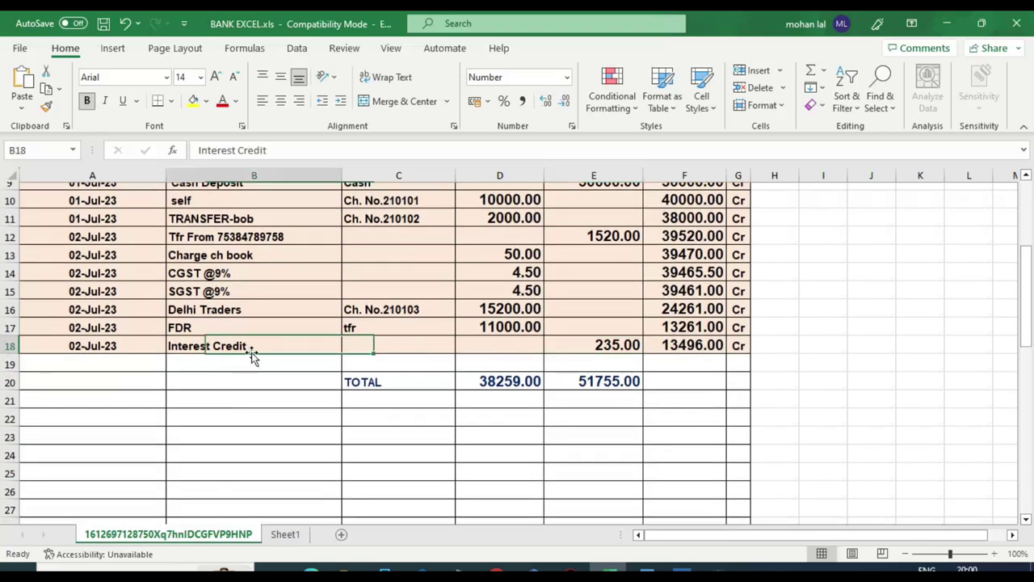
pyautogui.click(561, 342)
pyautogui.scroll(2, 562, 342)
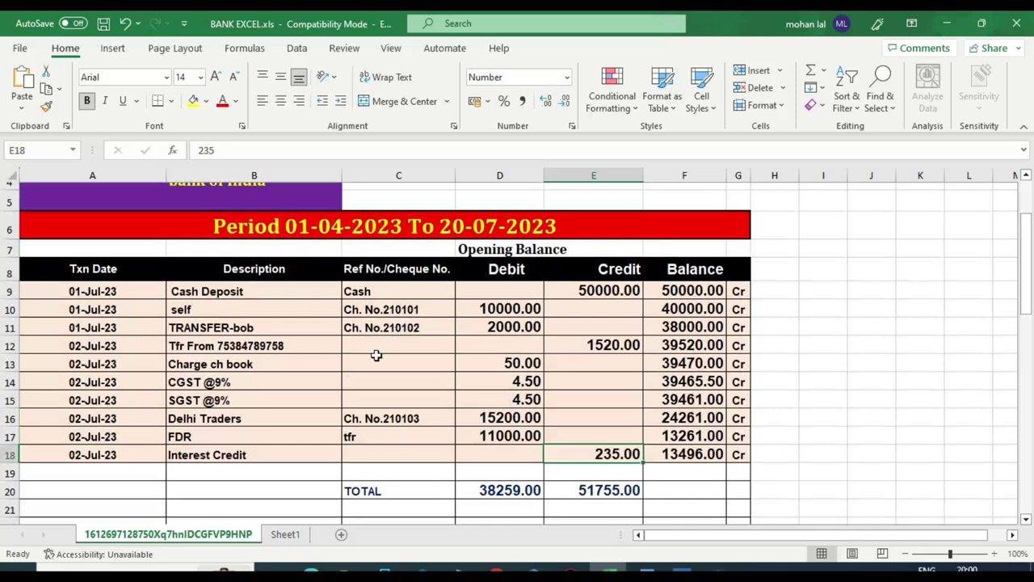
pyautogui.click(259, 454)
pyautogui.click(620, 455)
# Return to TallyPrime and start a receipt voucher dated 2-Jul-23.
pyautogui.hotkey('alt', 'Tab')
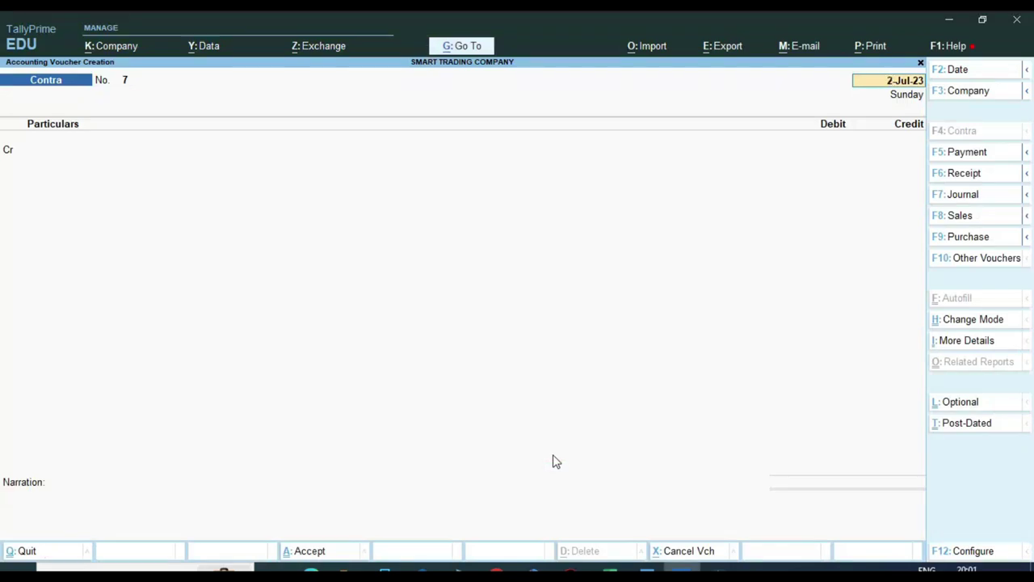
pyautogui.click(969, 175)
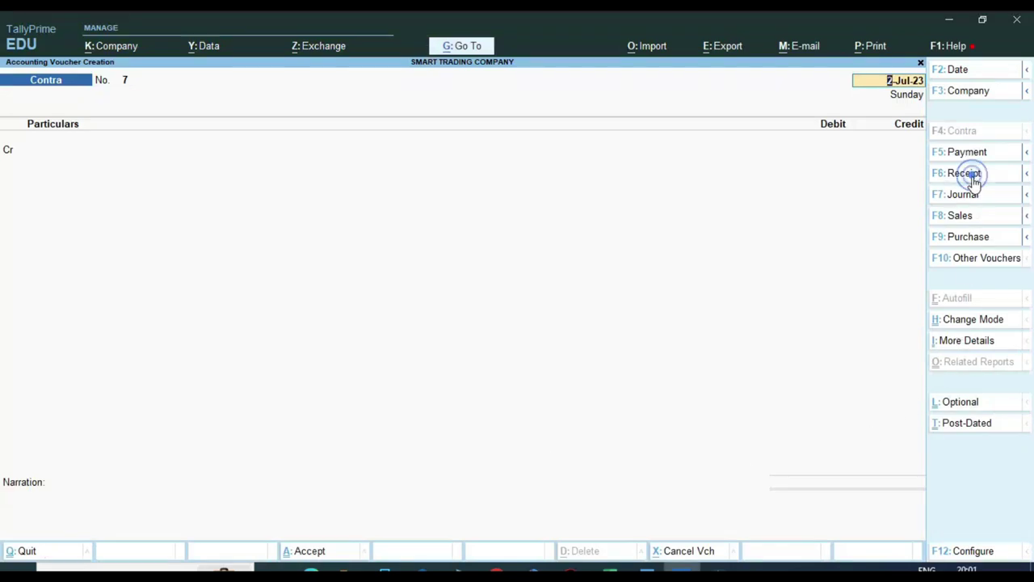
pyautogui.press('Return')
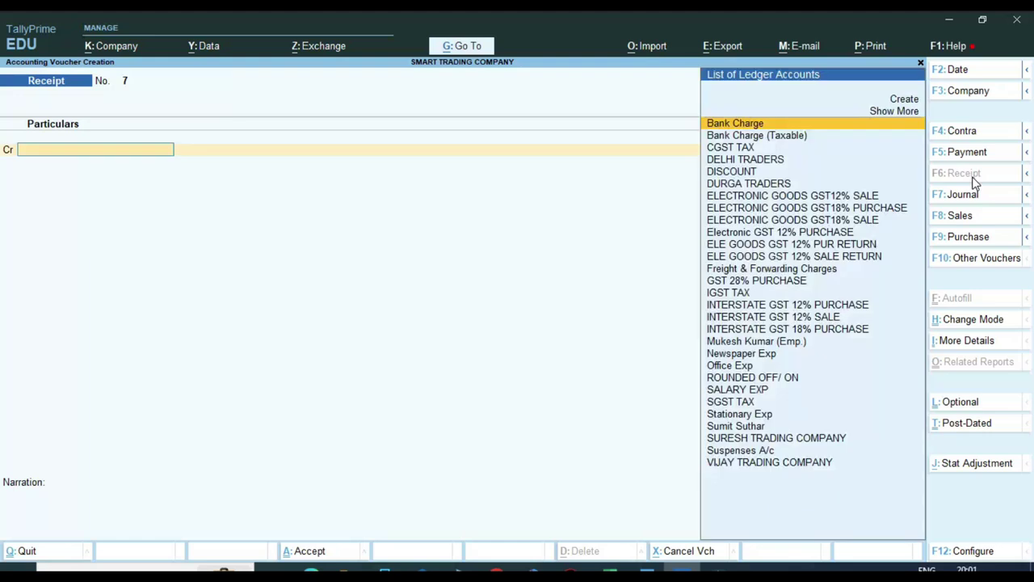
# Begin creating a new ledger from the voucher's credit line and name it Bank Interest Rec.
pyautogui.write('Bank')
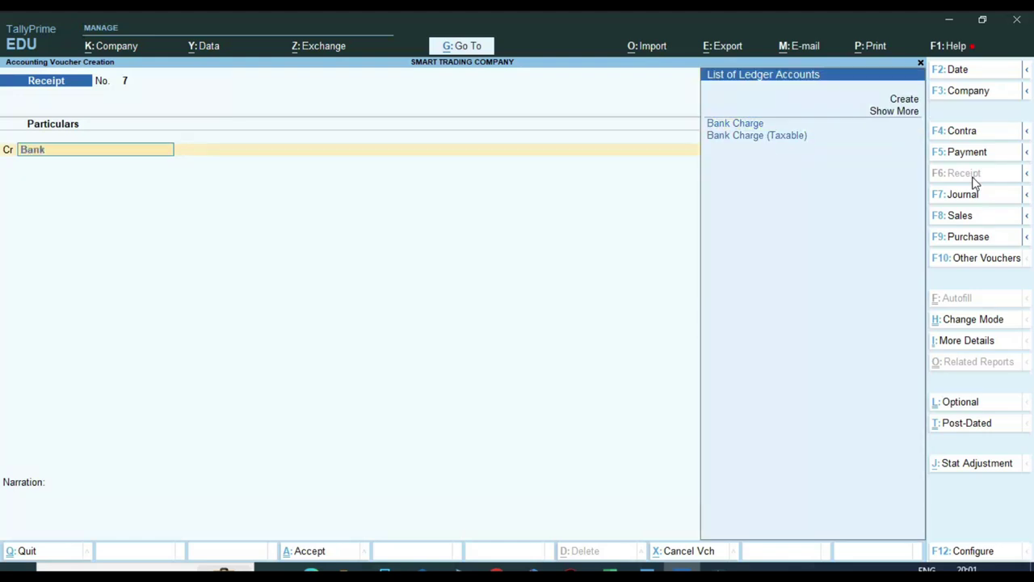
pyautogui.press('alt')
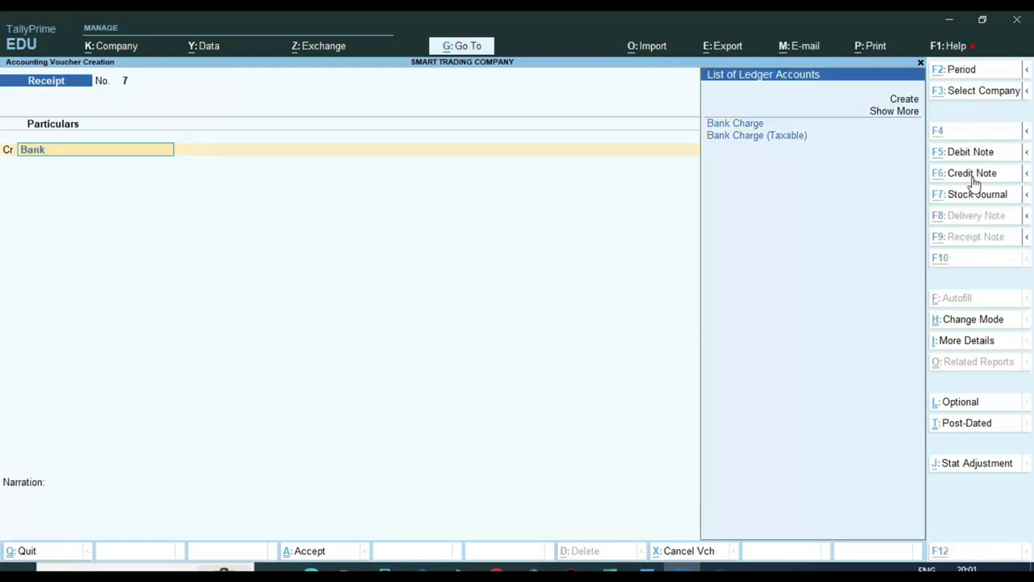
pyautogui.hotkey('alt', 'c')
pyautogui.write('Bank in')
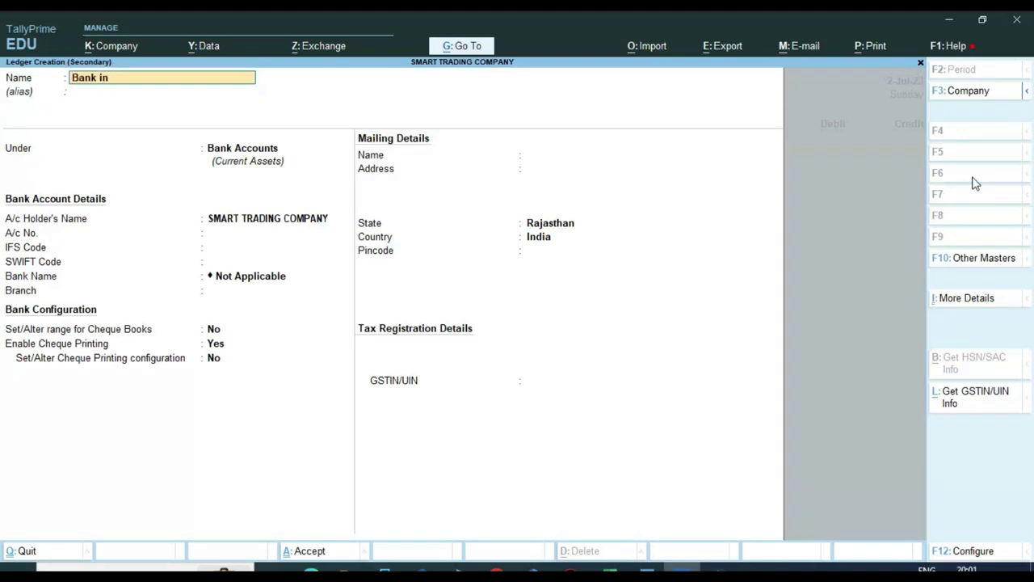
pyautogui.write('terest Rec')
pyautogui.press('Return')
pyautogui.press('Return')
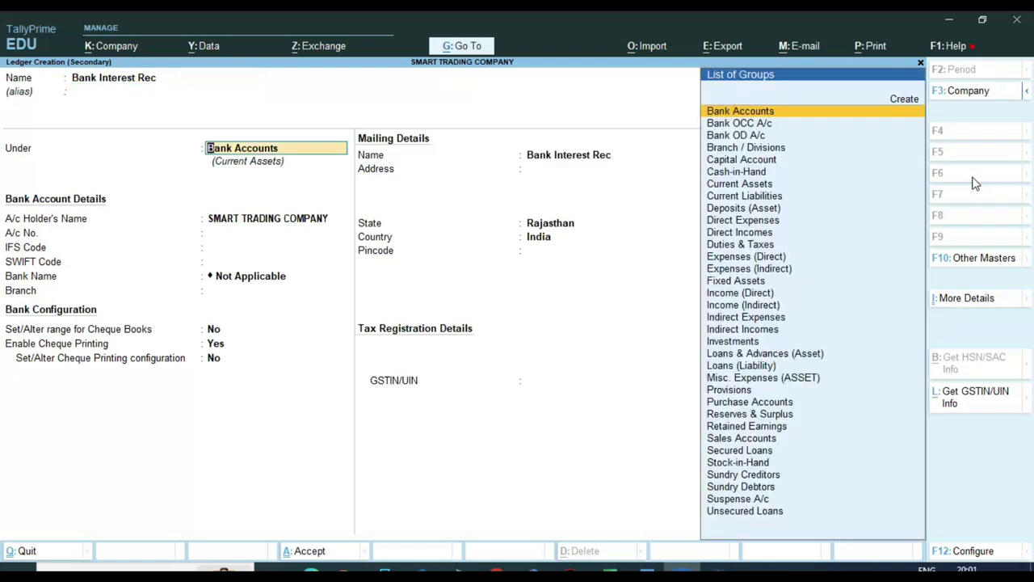
# Place the new ledger under Indirect Incomes, set GST applicability to Not Applicable, and save it into the receipt voucher.
pyautogui.write('Ind')
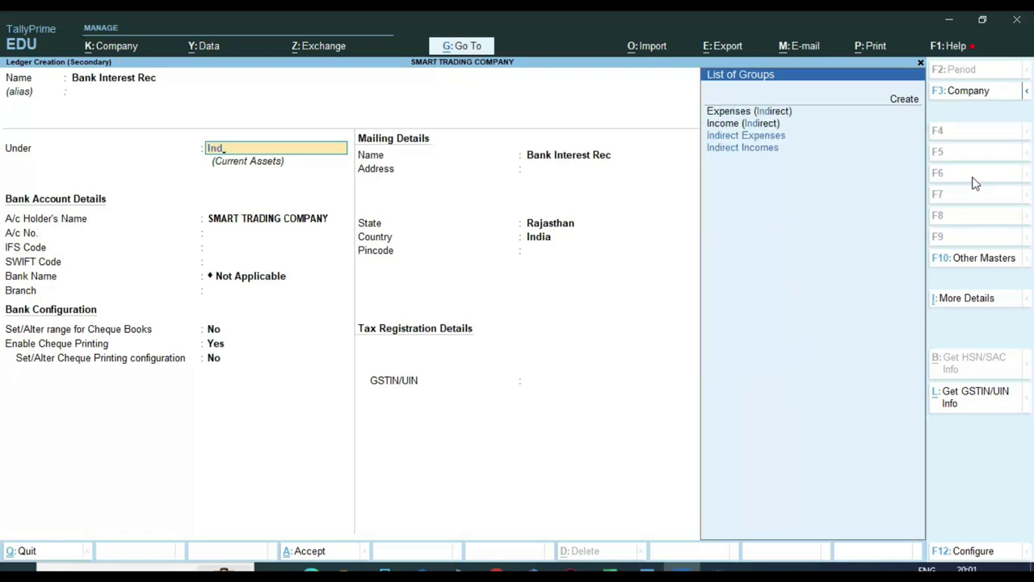
pyautogui.press('Down')
pyautogui.press('Return')
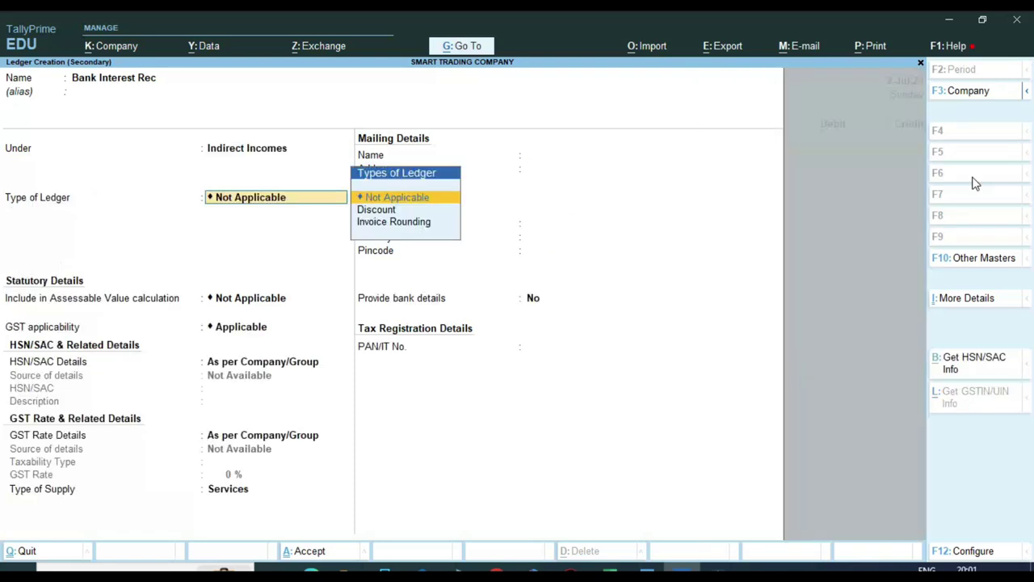
pyautogui.press('Return')
pyautogui.press('Down')
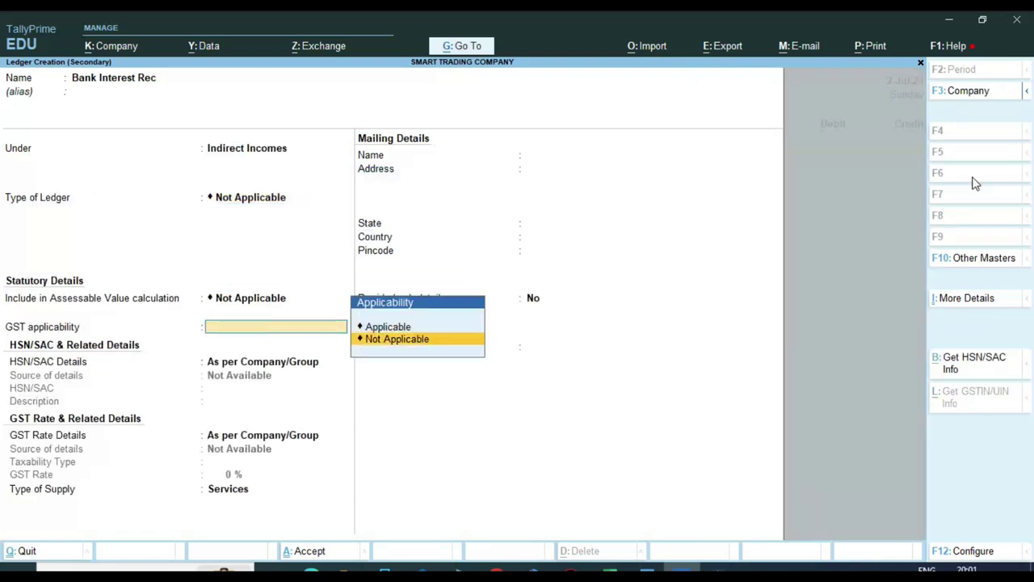
pyautogui.press('Return')
pyautogui.press('Return')
pyautogui.press('Return')
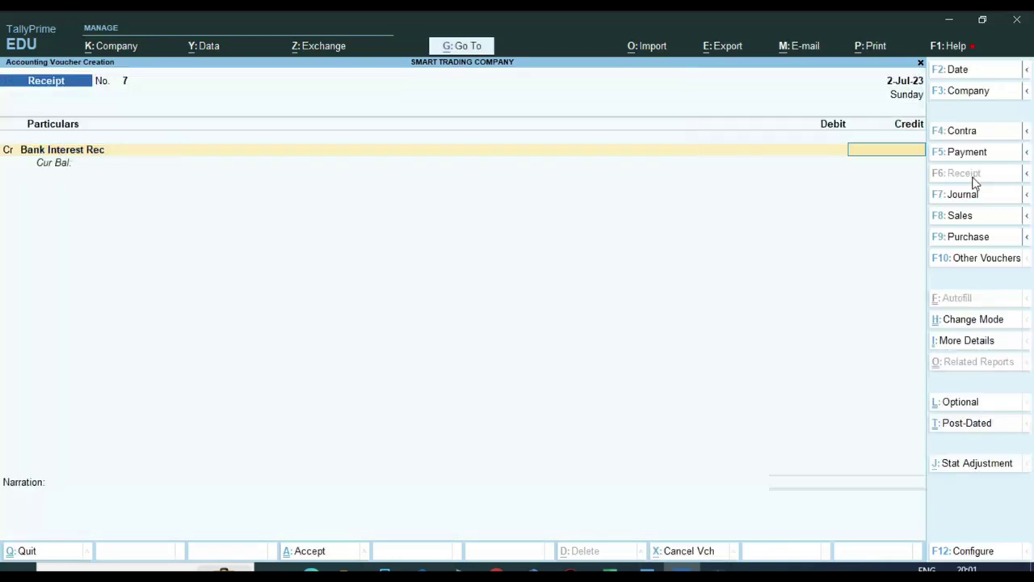
# Check the interest amount in the Excel statement and credit Bank Interest Rec with 235 in the receipt voucher.
pyautogui.hotkey('alt', 'Tab')
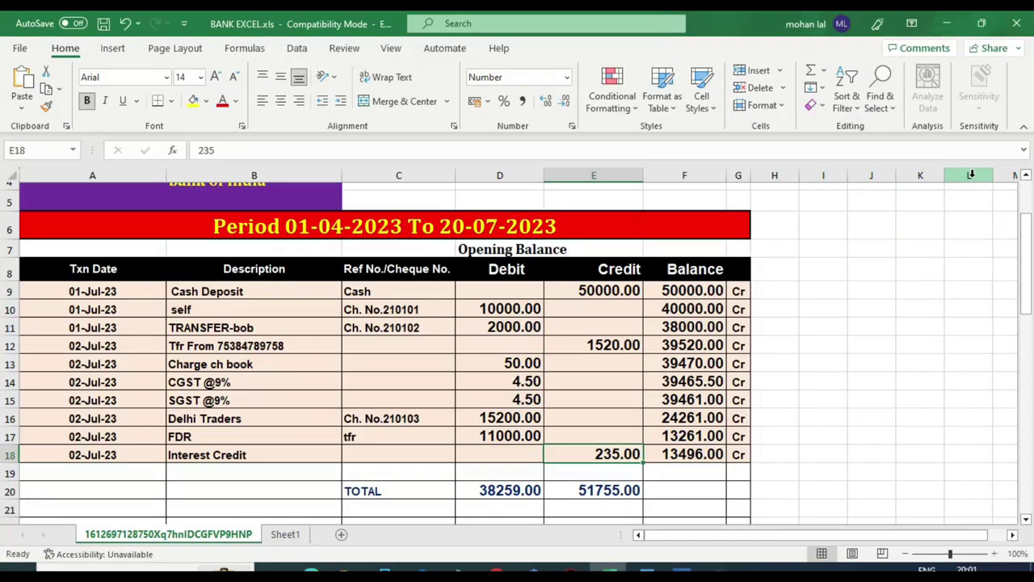
pyautogui.hotkey('alt', 'Tab')
pyautogui.write('235')
pyautogui.press('Return')
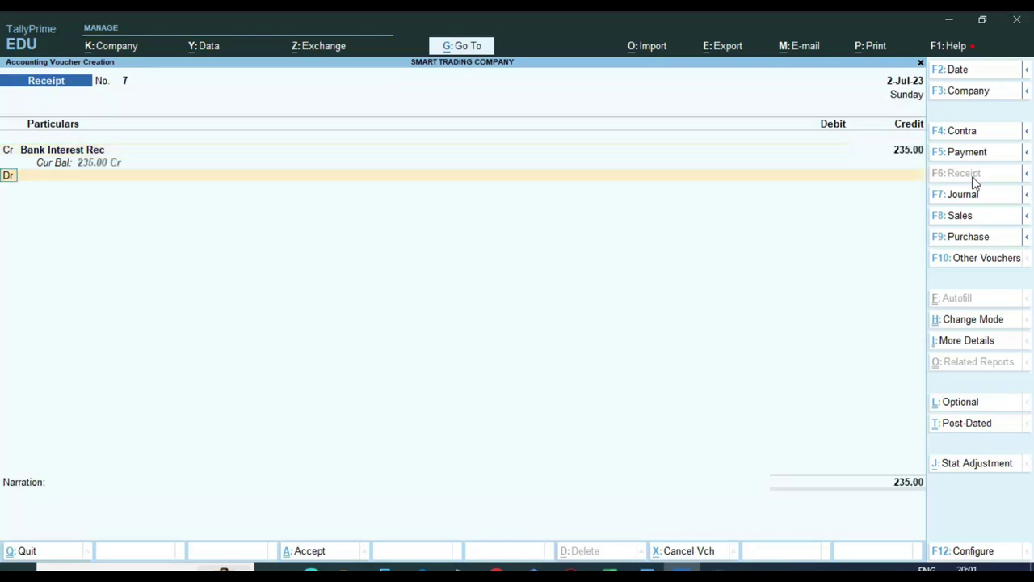
# Debit Bank of India with 235 on the receipt voucher's second line.
pyautogui.press('Return')
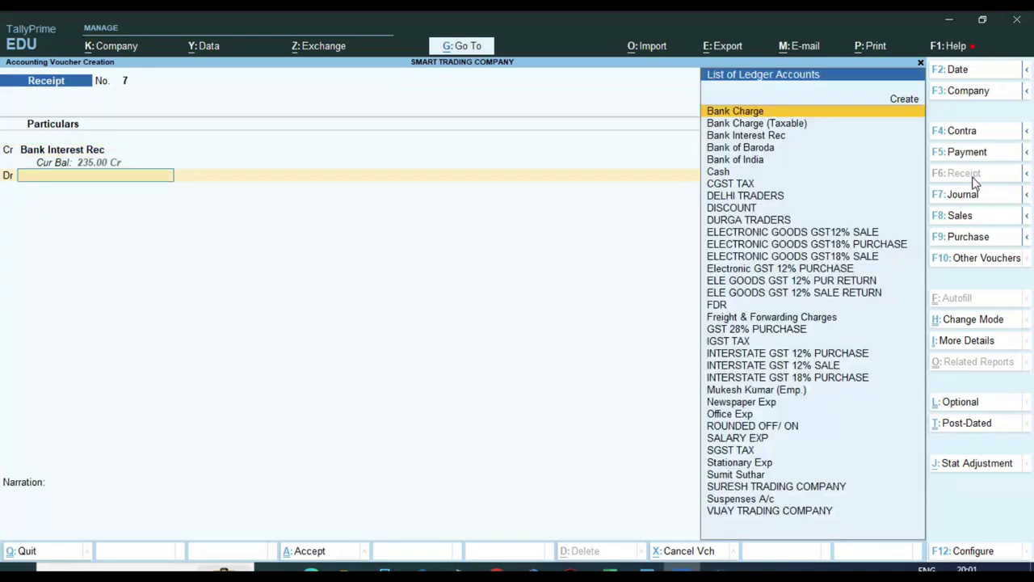
pyautogui.write('Bank')
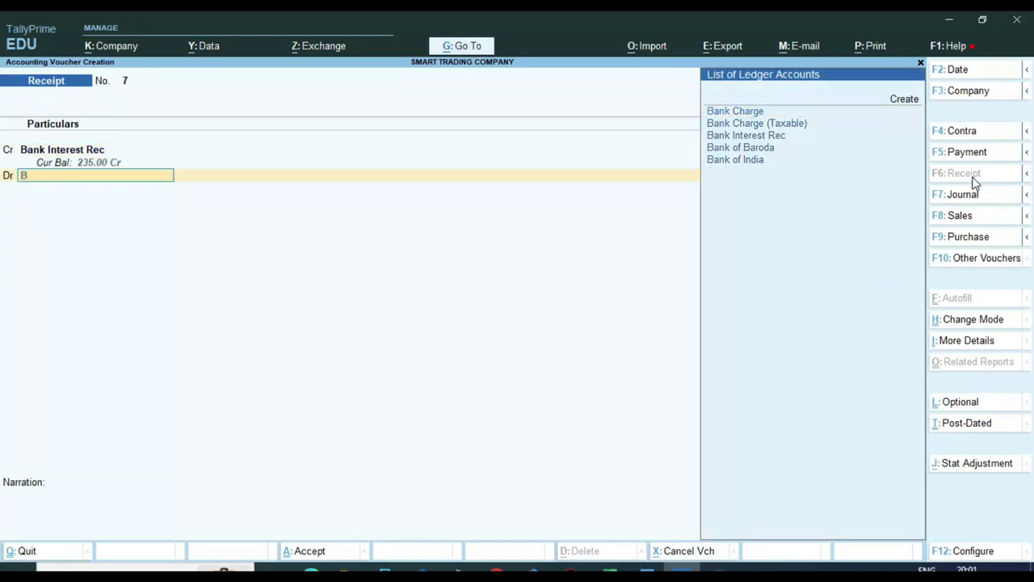
pyautogui.press('Down')
pyautogui.press('Down')
pyautogui.press('Down')
pyautogui.press('Down')
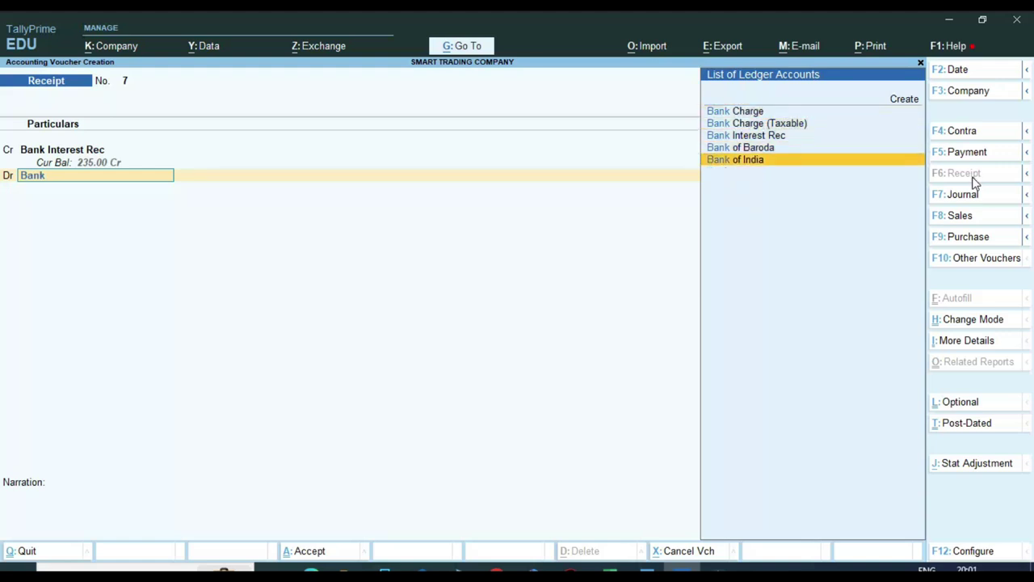
pyautogui.press('Return')
pyautogui.press('Return')
# Accept the 235 bank allocation for Bank of India, save the interest receipt voucher, and leave voucher entry.
pyautogui.press('Return')
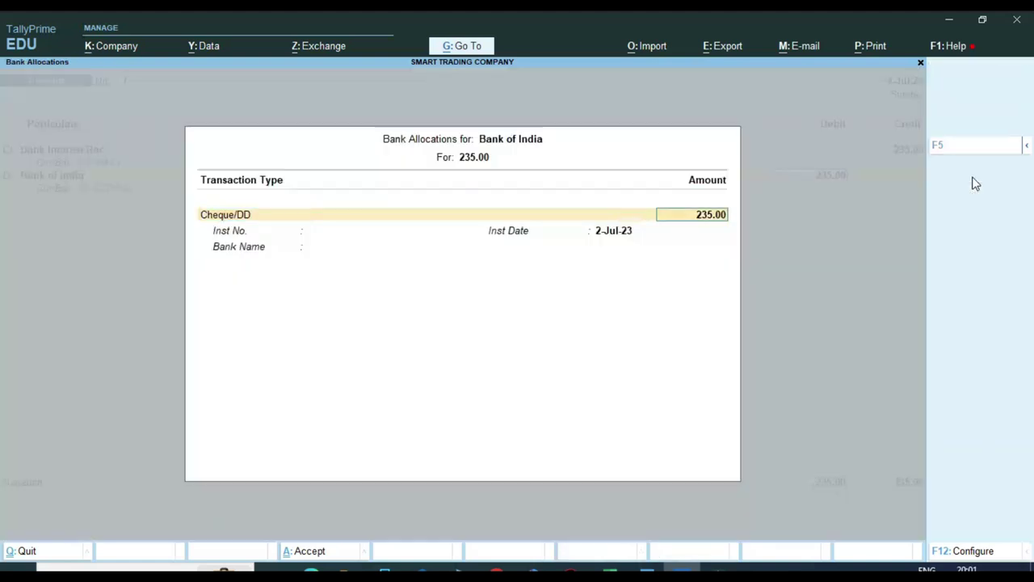
pyautogui.press('Return')
pyautogui.press('Return')
pyautogui.press('Return')
pyautogui.press('Return')
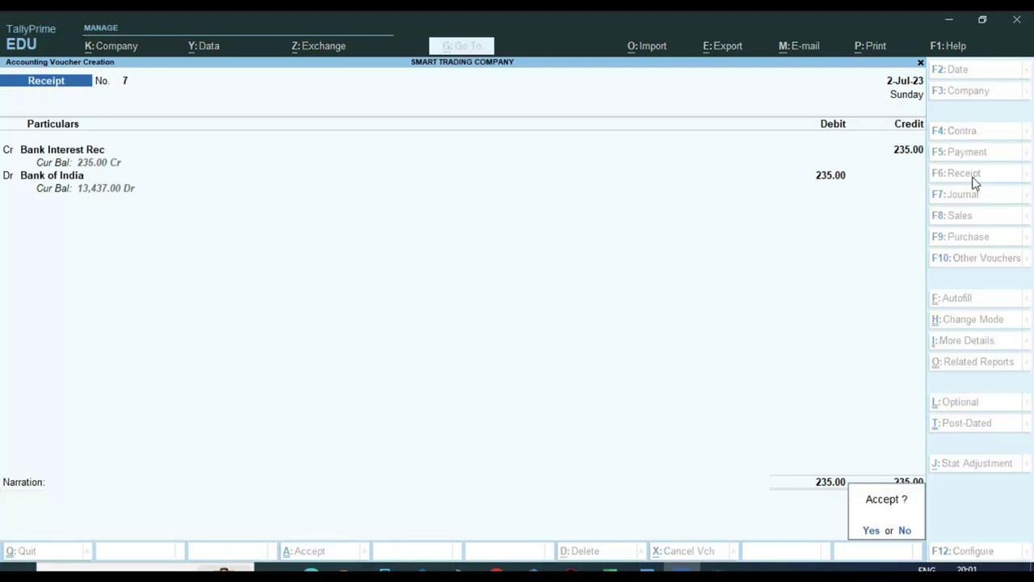
pyautogui.press('Return')
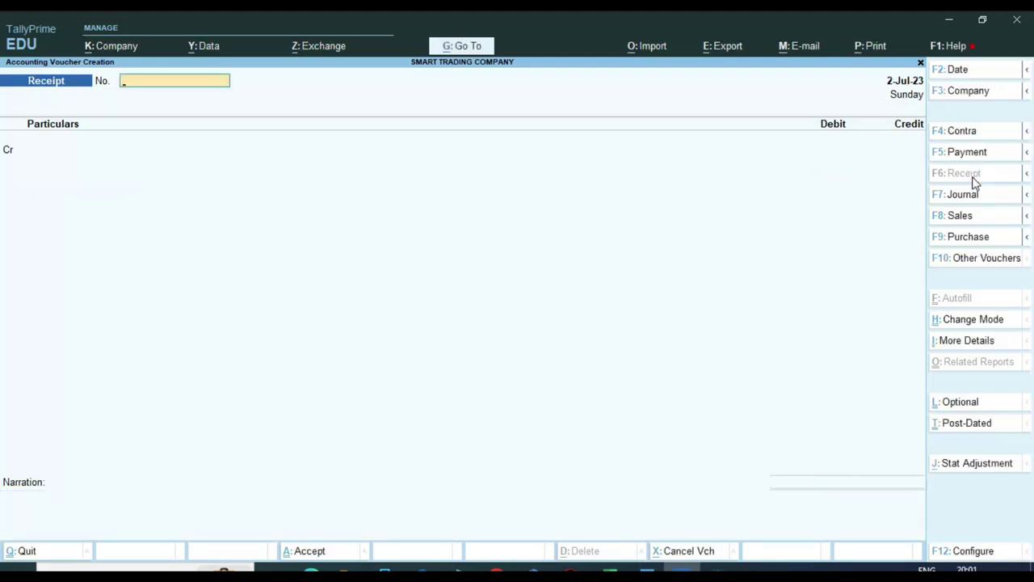
pyautogui.press('Escape')
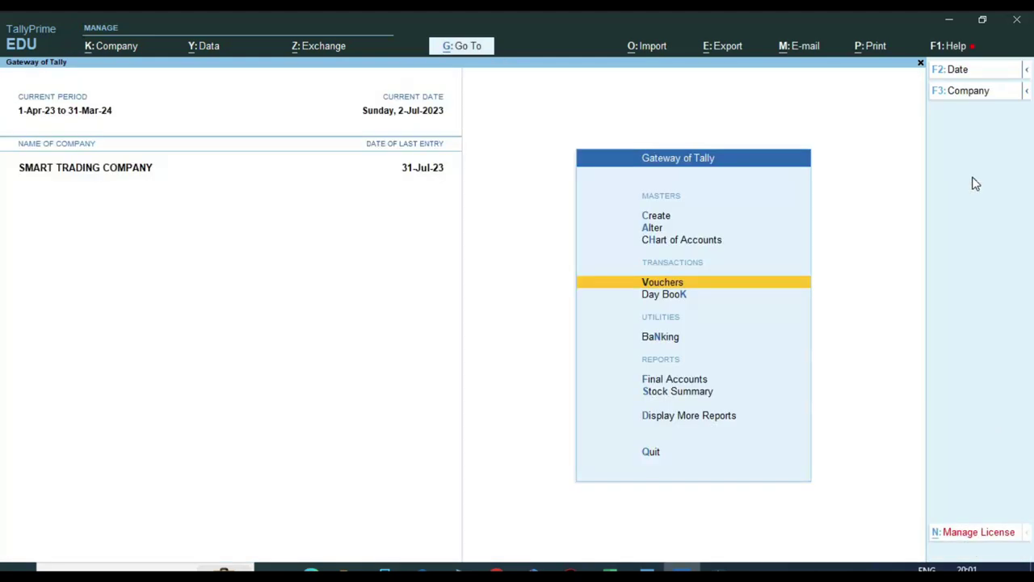
# Open the ledger selection for the ledger report in Account Books under Display More Reports.
pyautogui.press('Up')
pyautogui.press('Up')
pyautogui.press('Up')
pyautogui.press('Up')
pyautogui.press('Up')
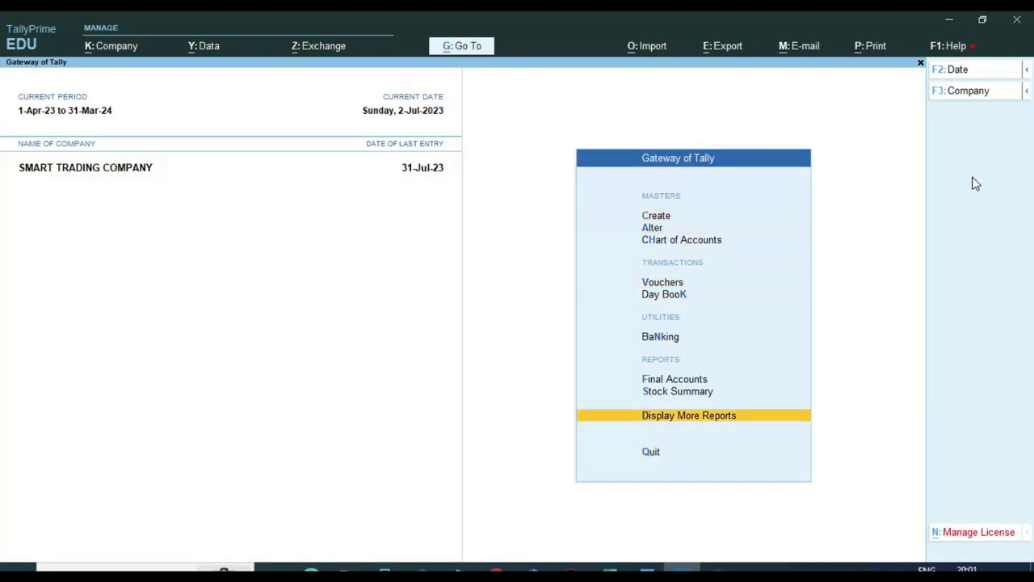
pyautogui.press('Return')
pyautogui.press('Down')
pyautogui.press('Down')
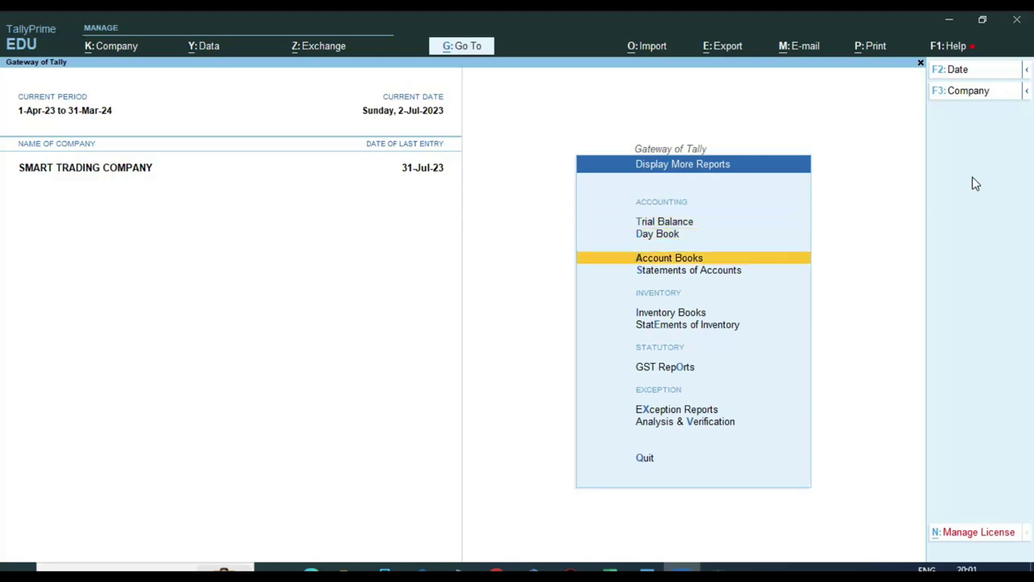
pyautogui.press('Return')
pyautogui.press('Down')
pyautogui.press('Return')
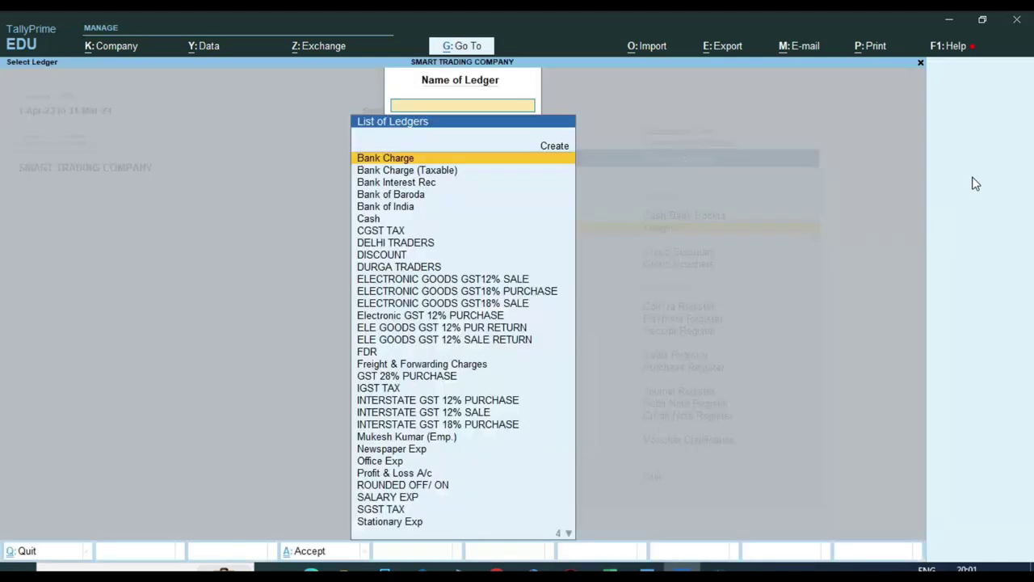
# Display the ledger vouchers of Bank of India.
pyautogui.write('Ba')
pyautogui.press('Down')
pyautogui.press('Down')
pyautogui.press('Down')
pyautogui.press('Down')
pyautogui.press('Down')
pyautogui.press('Return')
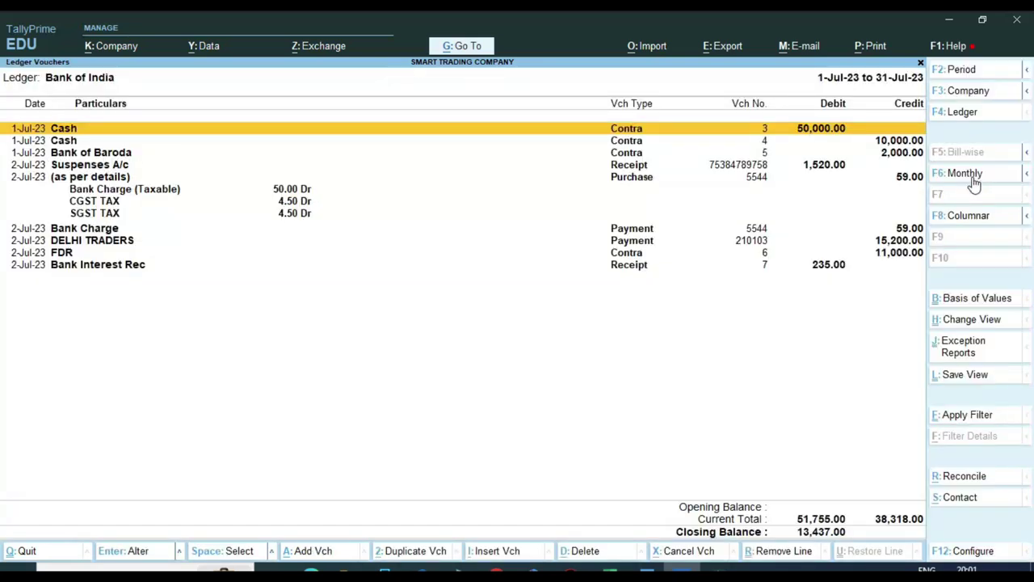
# Compare the final balance of the Excel bank statement with the Bank of India ledger's closing balance in TallyPrime.
pyautogui.hotkey('alt', 'Tab')
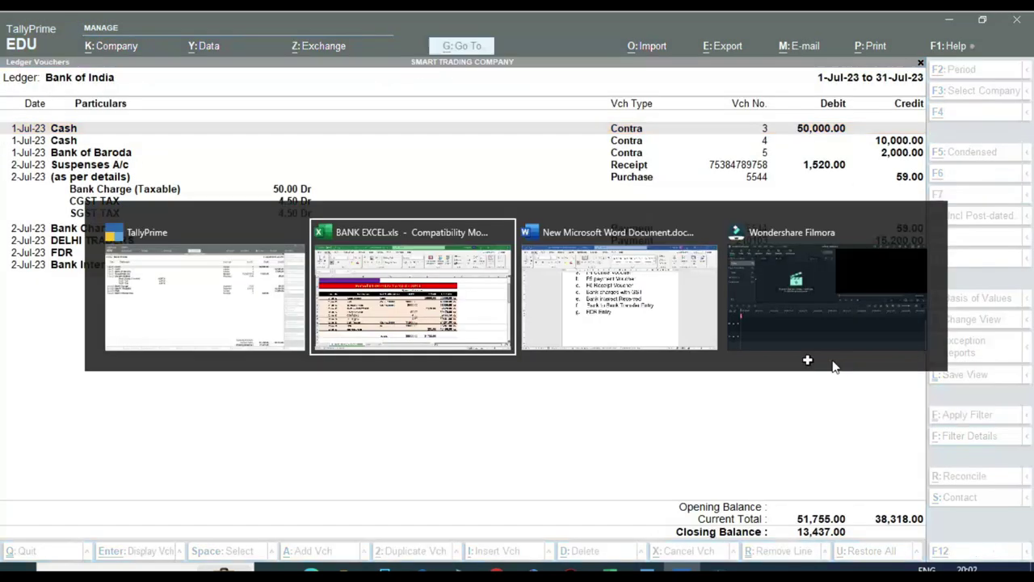
pyautogui.scroll(-1, 674, 418)
pyautogui.scroll(1, 675, 417)
pyautogui.scroll(-1, 675, 417)
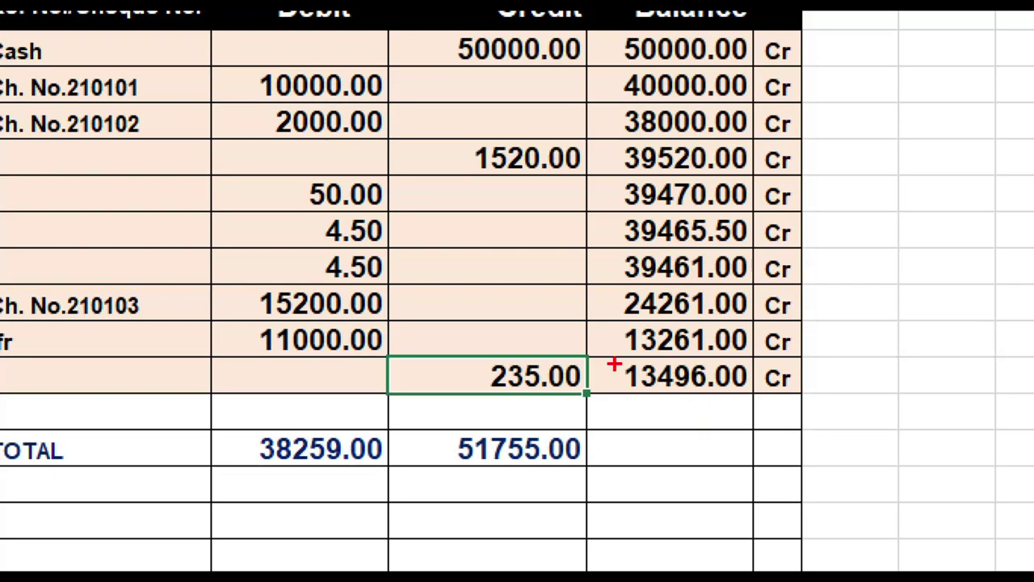
pyautogui.moveTo(587, 357)
pyautogui.mouseDown()
pyautogui.moveTo(639, 383)
pyautogui.moveTo(800, 396)
pyautogui.mouseUp()
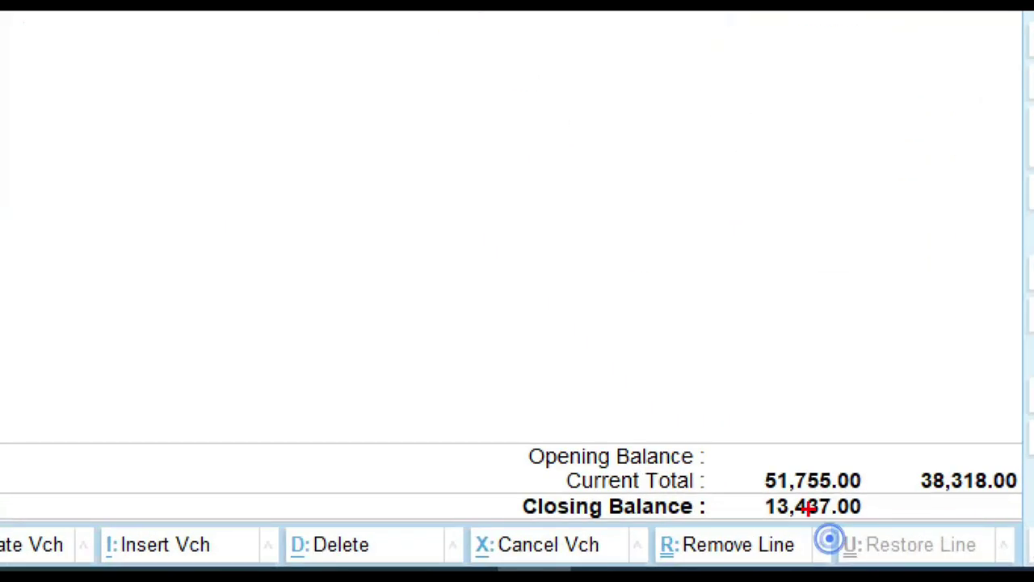
pyautogui.moveTo(742, 485); pyautogui.dragTo(881, 531)
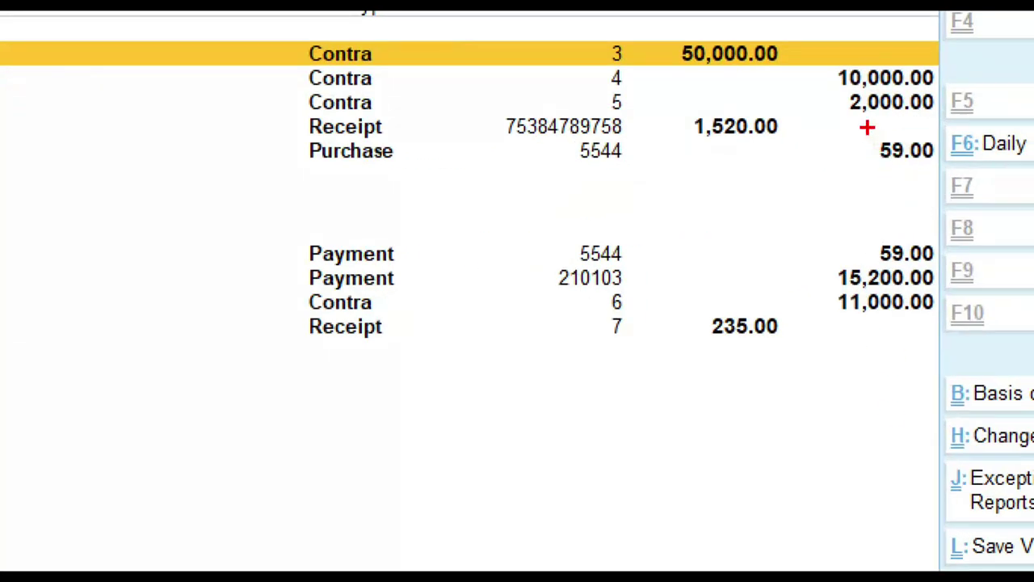
# Examine the Purchase and Payment entries numbered 5544 in the Bank of India ledger for a duplicated bank charge.
pyautogui.moveTo(859, 135)
pyautogui.mouseDown()
pyautogui.moveTo(868, 203)
pyautogui.moveTo(935, 273)
pyautogui.moveTo(958, 269)
pyautogui.mouseUp()
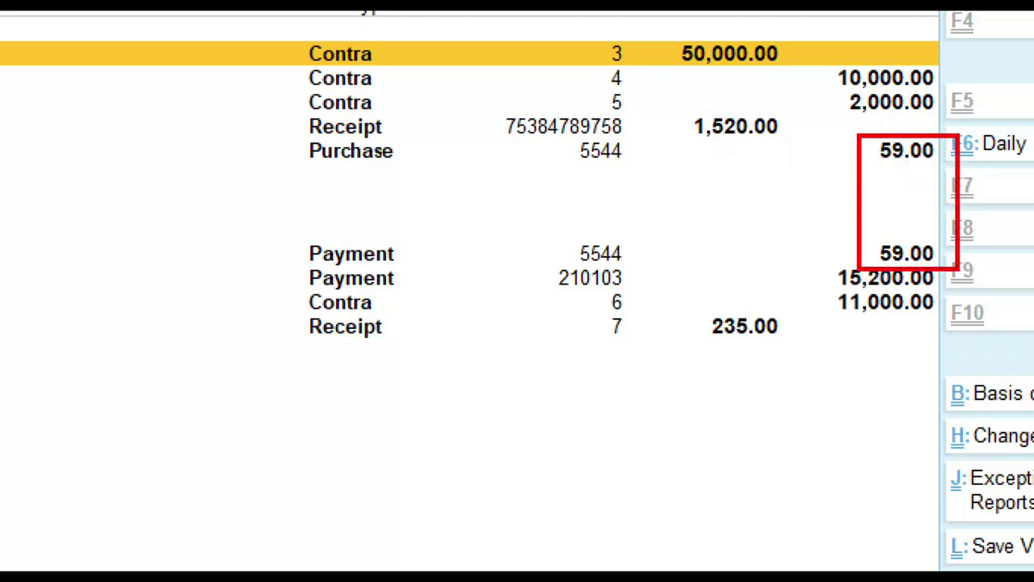
pyautogui.moveTo(278, 134)
pyautogui.mouseDown()
pyautogui.moveTo(368, 180)
pyautogui.moveTo(693, 185)
pyautogui.moveTo(681, 181)
pyautogui.mouseUp()
pyautogui.moveTo(280, 228)
pyautogui.mouseDown()
pyautogui.moveTo(407, 289)
pyautogui.moveTo(935, 288)
pyautogui.moveTo(954, 273)
pyautogui.mouseUp()
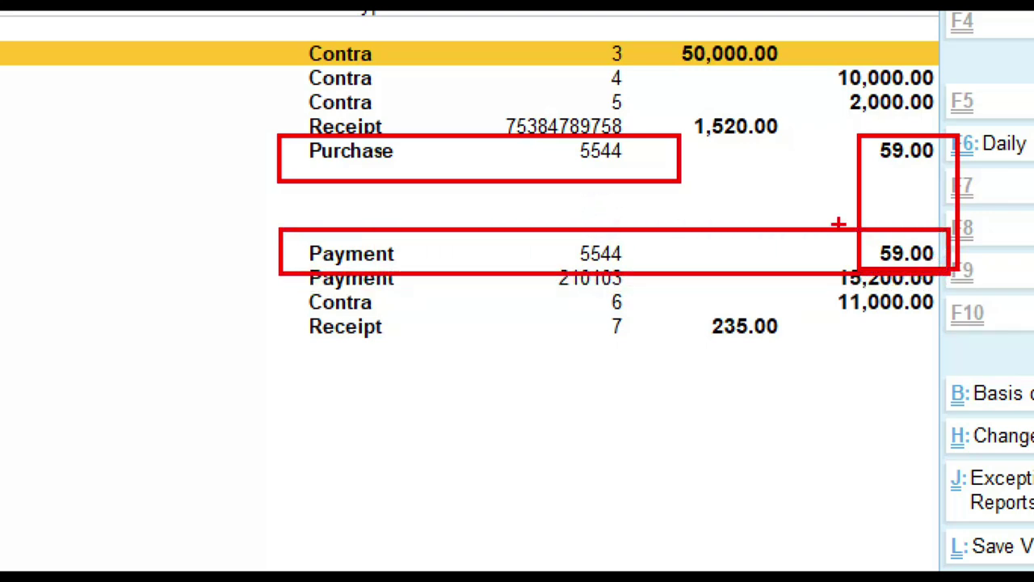
pyautogui.press('Escape')
# Delete the duplicate 2-Jul-23 Purchase voucher 5544 for the taxable bank charge from the Bank of India ledger.
pyautogui.click(622, 182)
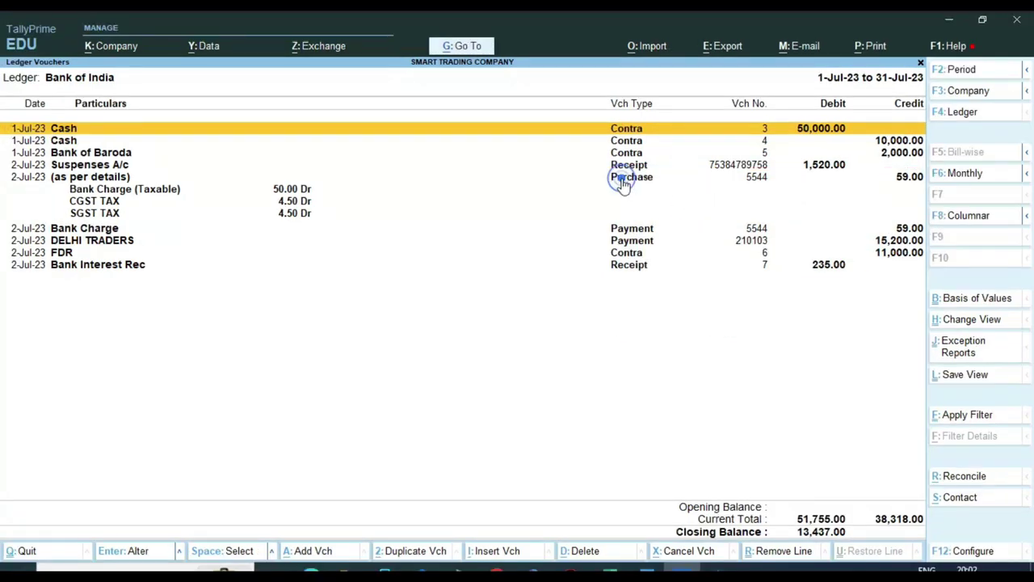
pyautogui.click(635, 230)
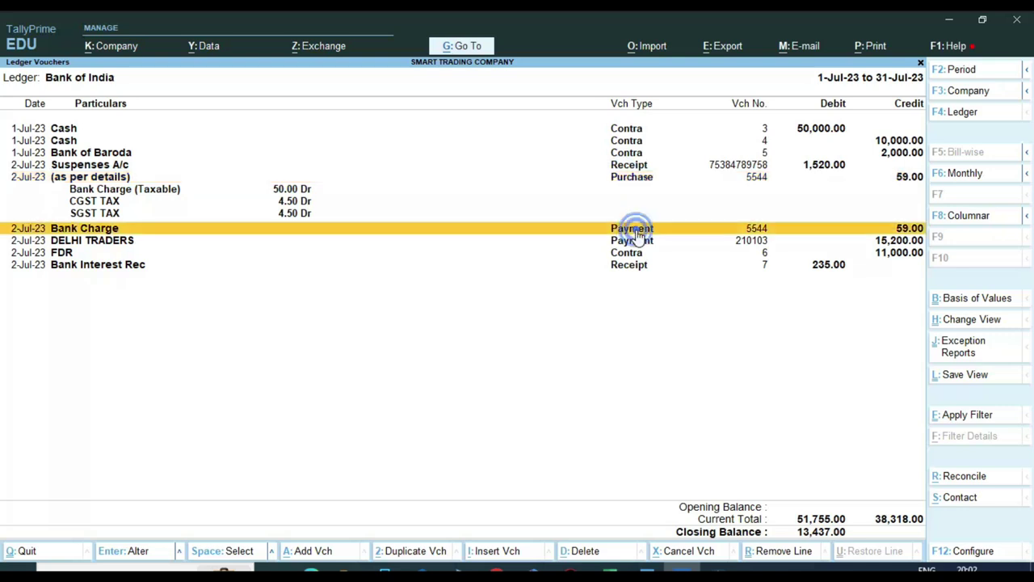
pyautogui.click(643, 185)
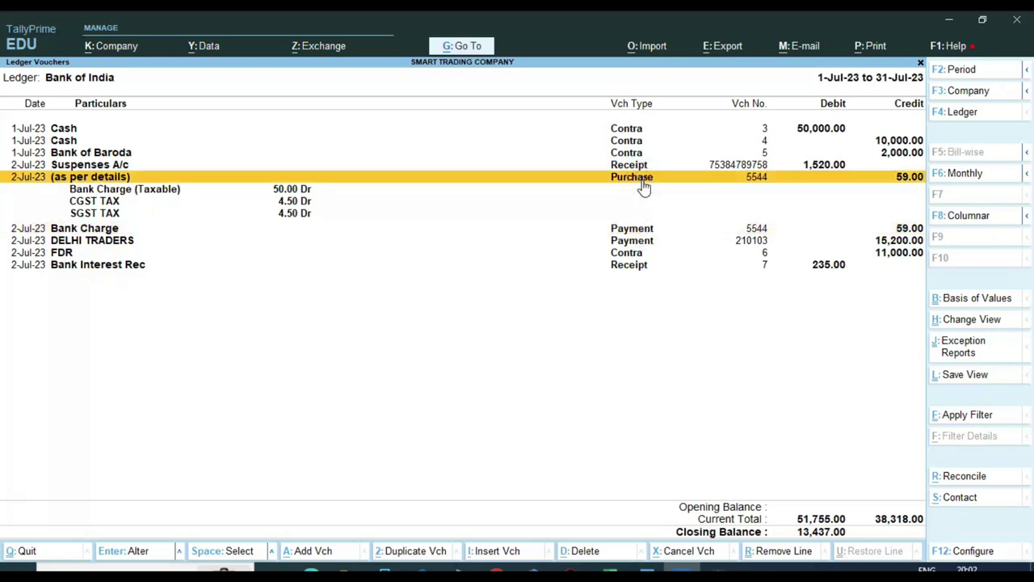
pyautogui.hotkey('alt', 'd')
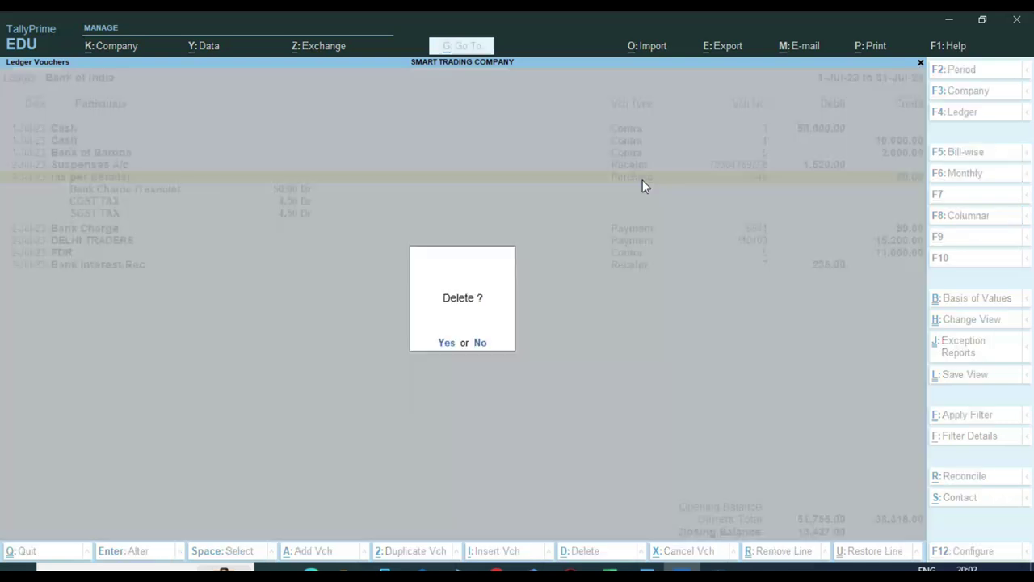
pyautogui.press('y')
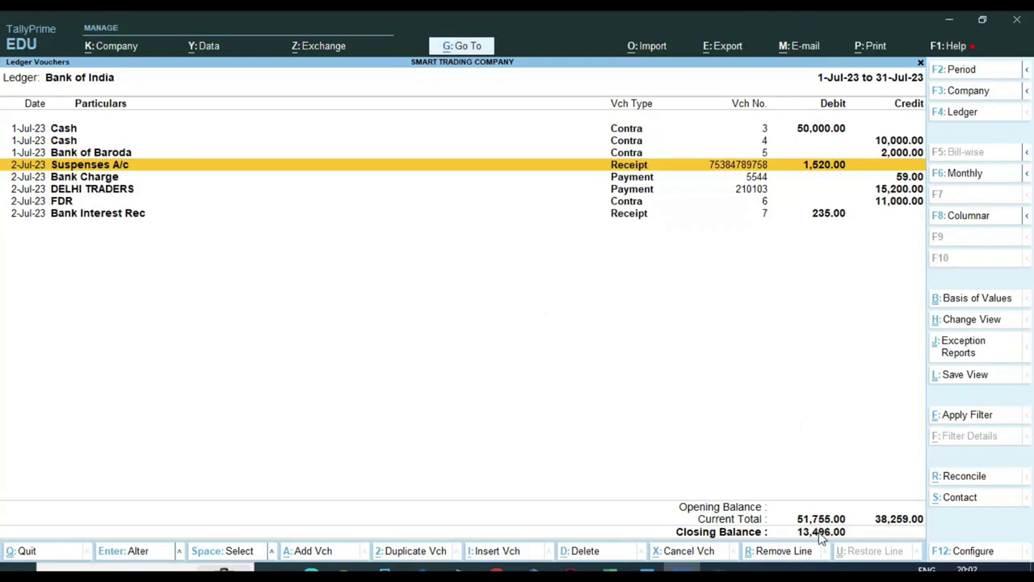
# Check the last balance in the Excel statement against the corrected ledger balance, and return to TallyPrime.
pyautogui.click(611, 571)
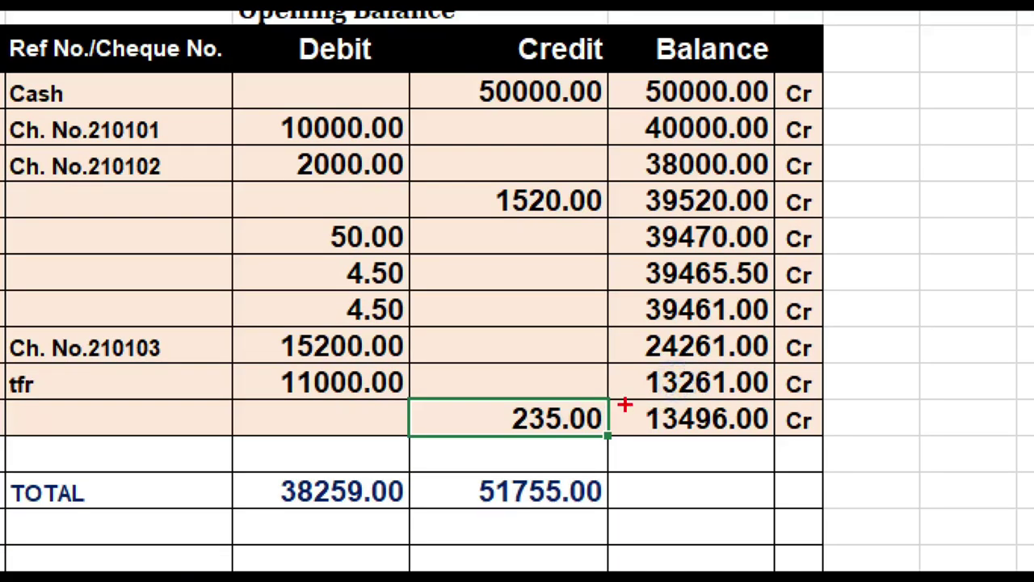
pyautogui.moveTo(608, 399)
pyautogui.mouseDown()
pyautogui.moveTo(653, 444)
pyautogui.moveTo(776, 442)
pyautogui.mouseUp()
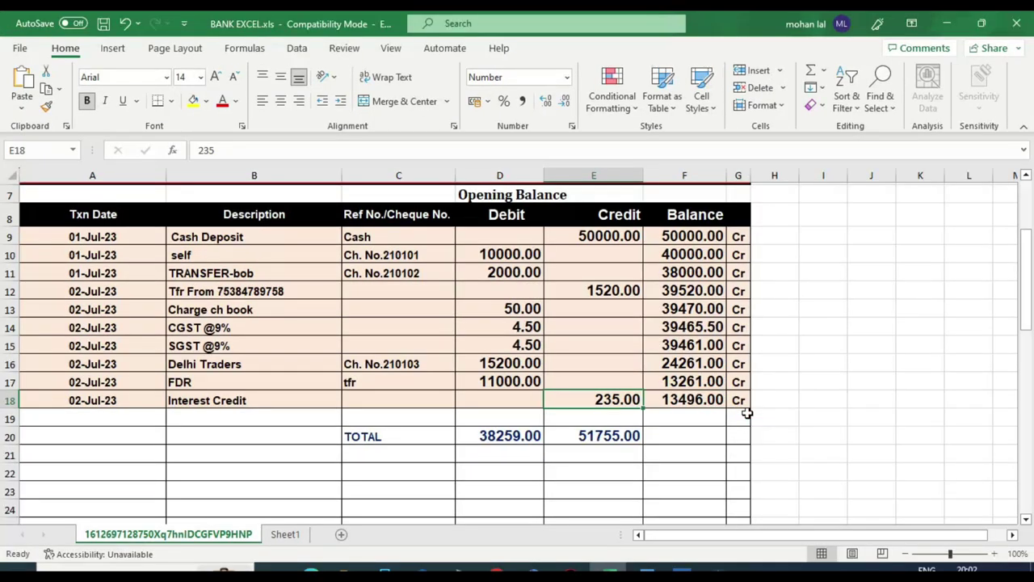
pyautogui.click(683, 571)
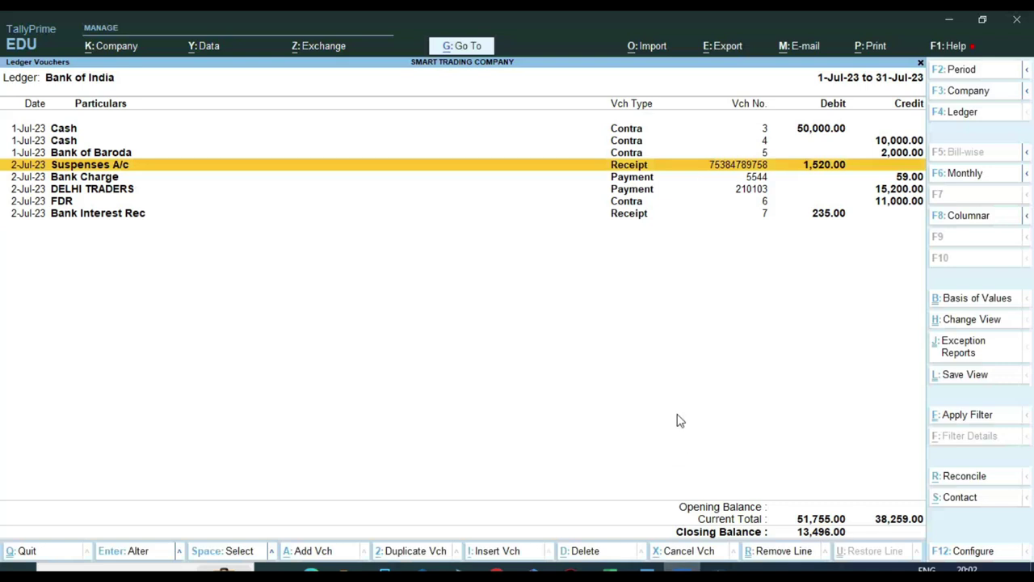
# Switch the report to the Bank of Baroda ledger and check the debit amount received from Bank of India.
pyautogui.press('F4')
pyautogui.write('Bank')
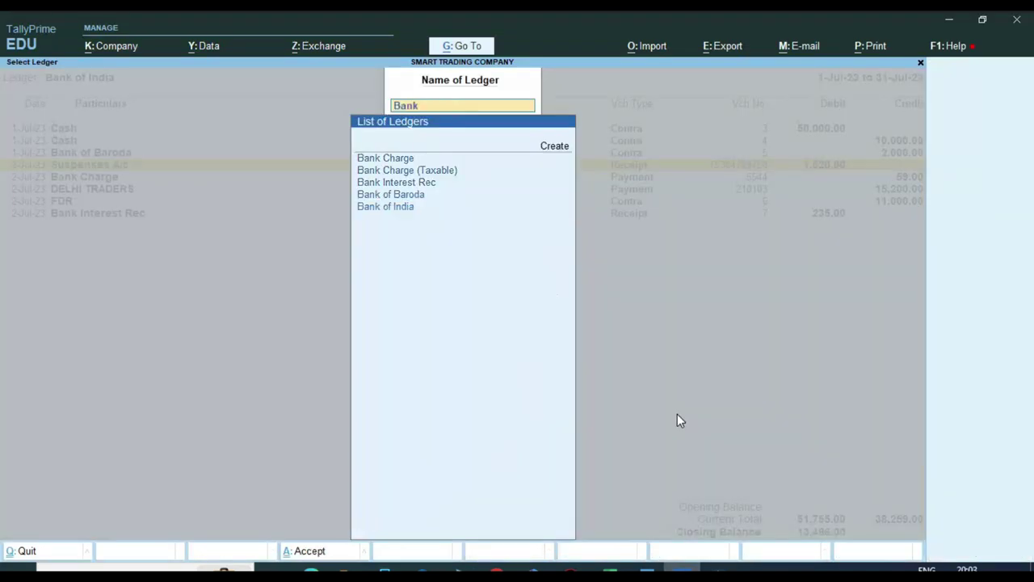
pyautogui.press('Down')
pyautogui.press('Down')
pyautogui.press('Down')
pyautogui.press('Down')
pyautogui.press('Return')
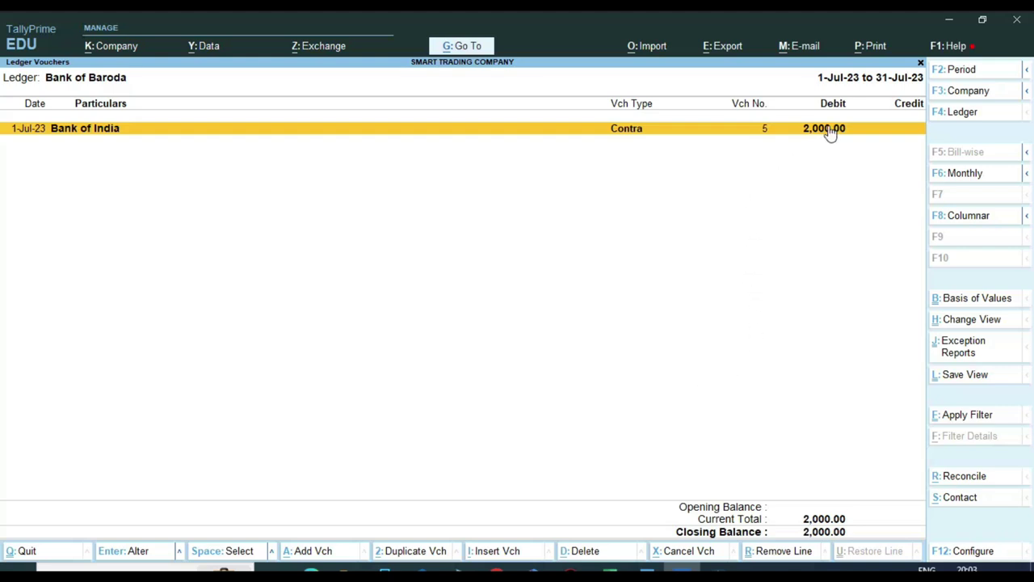
pyautogui.hotkey('ctrl', '1')
pyautogui.moveTo(781, 92); pyautogui.dragTo(807, 128)
# Switch the report to the FDR ledger and check the debit amount of its contra entry.
pyautogui.press('F4')
pyautogui.write('fdr')
pyautogui.press('Return')
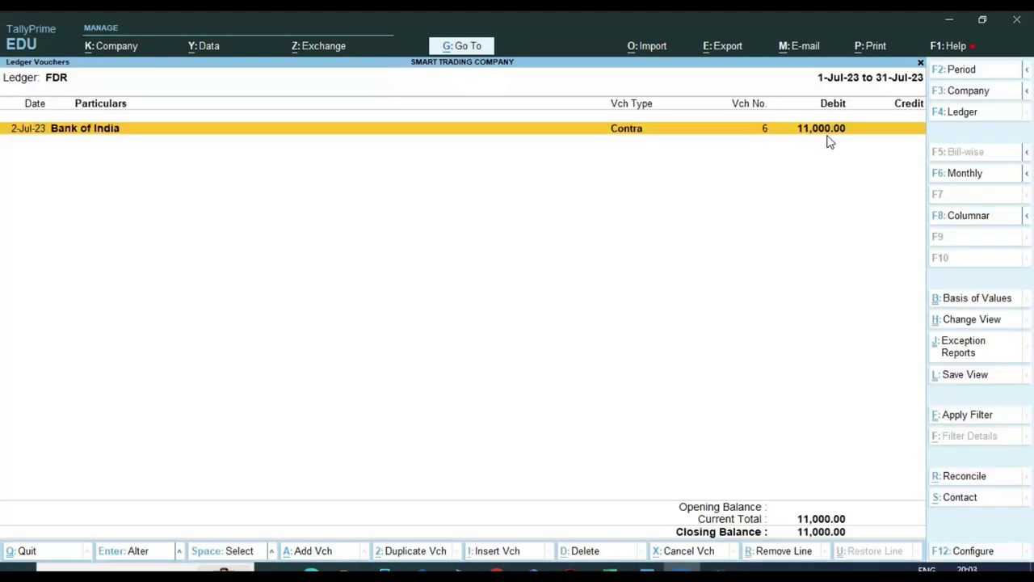
pyautogui.hotkey('ctrl', '1')
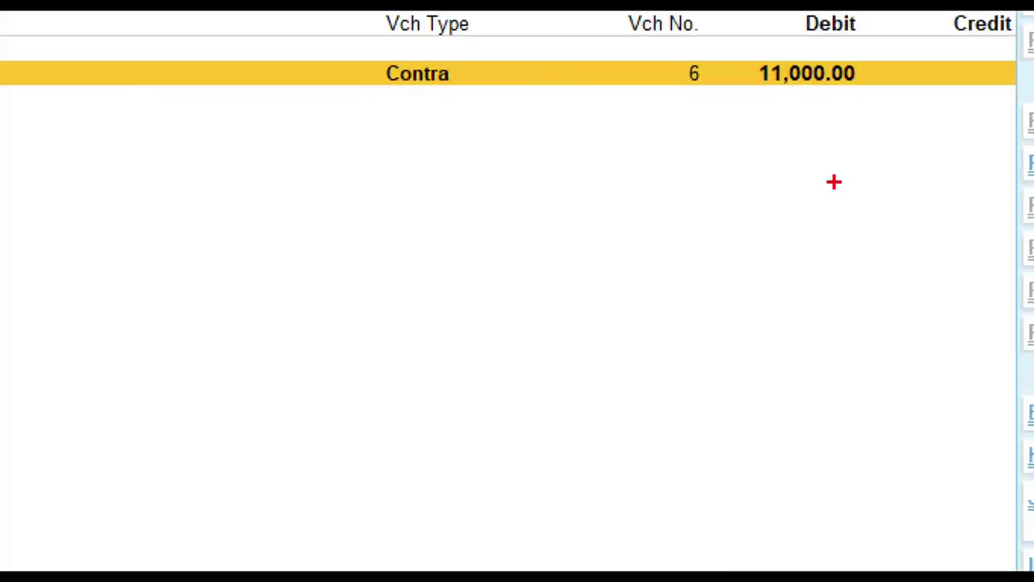
pyautogui.moveTo(729, 12)
pyautogui.mouseDown()
pyautogui.moveTo(764, 78)
pyautogui.moveTo(889, 103)
pyautogui.mouseUp()
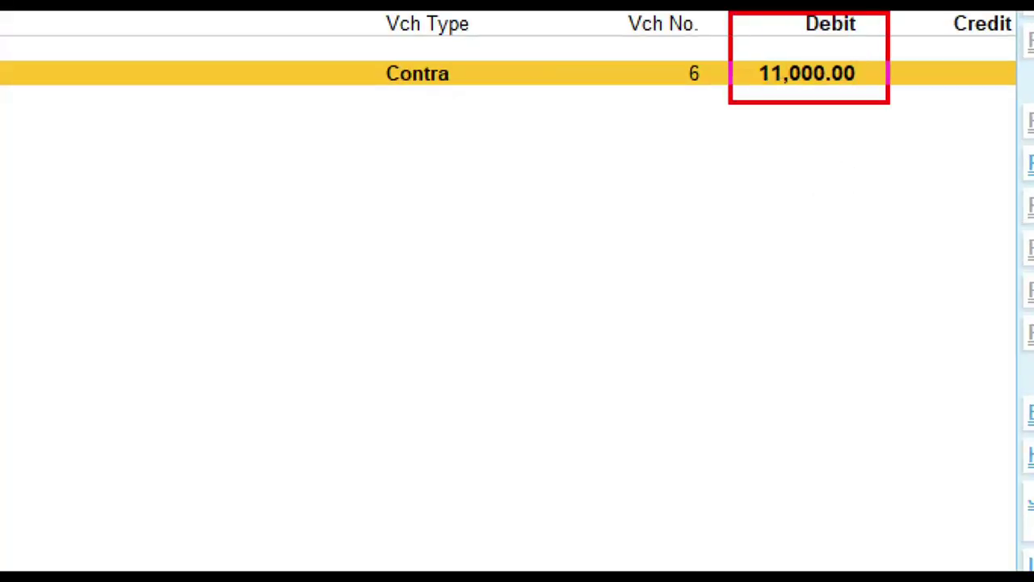
pyautogui.press('Escape')
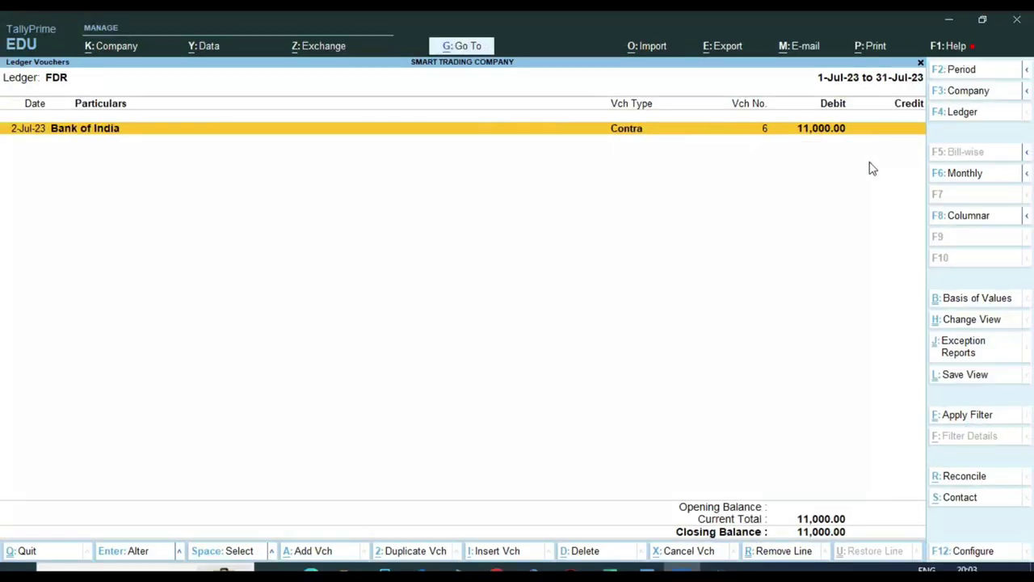